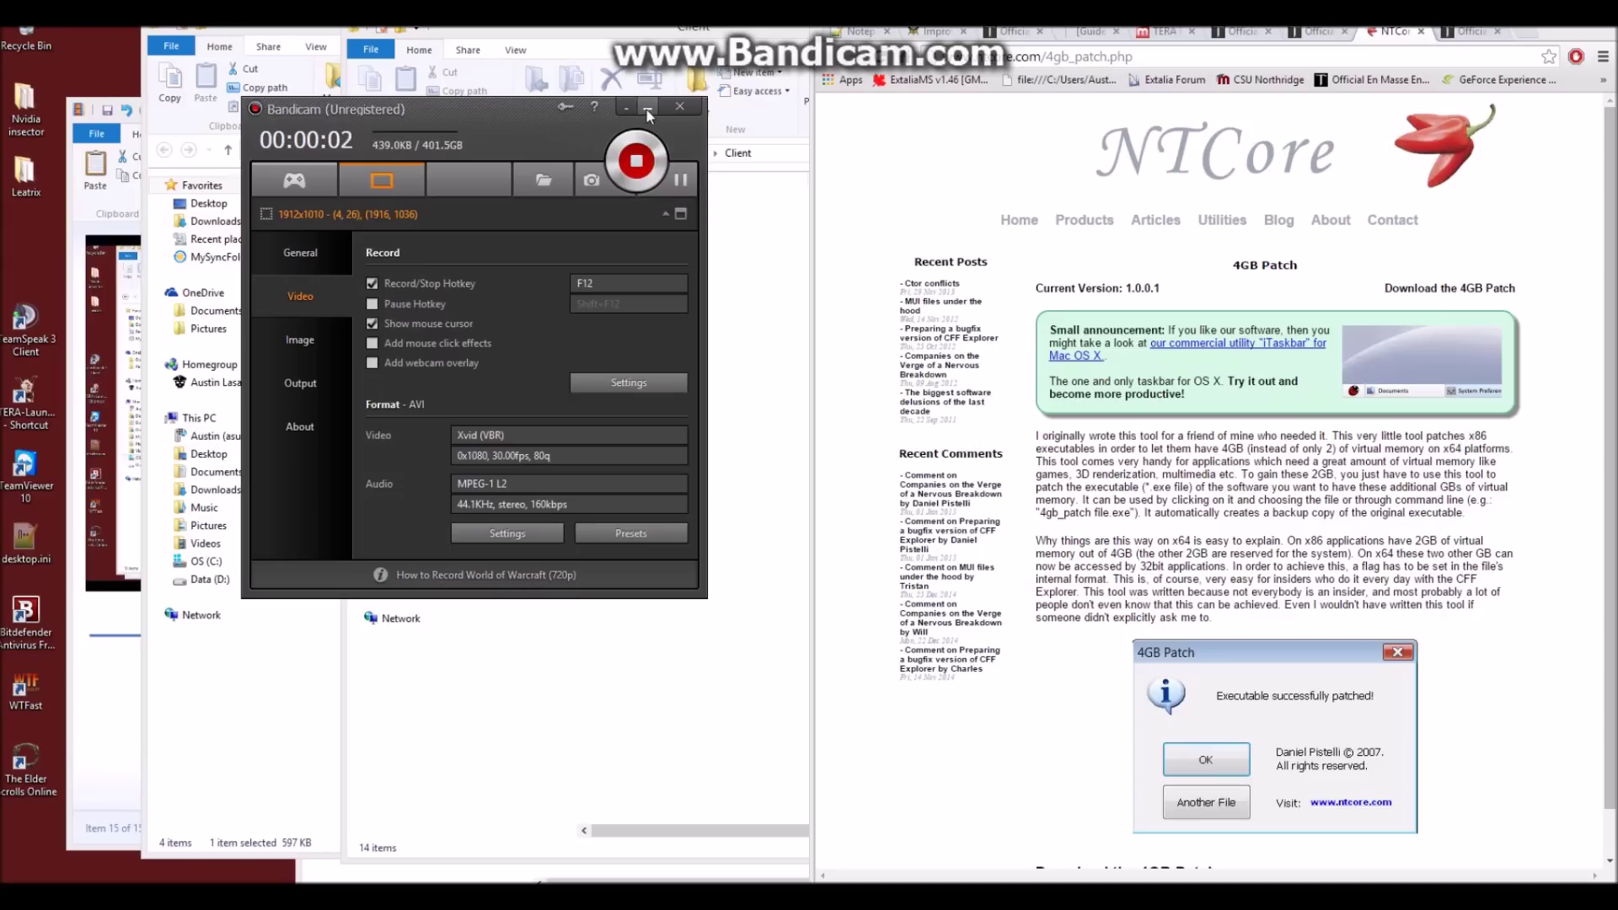
Move the recorder aside and look over the 4GB Patch download page
left_click(648, 111)
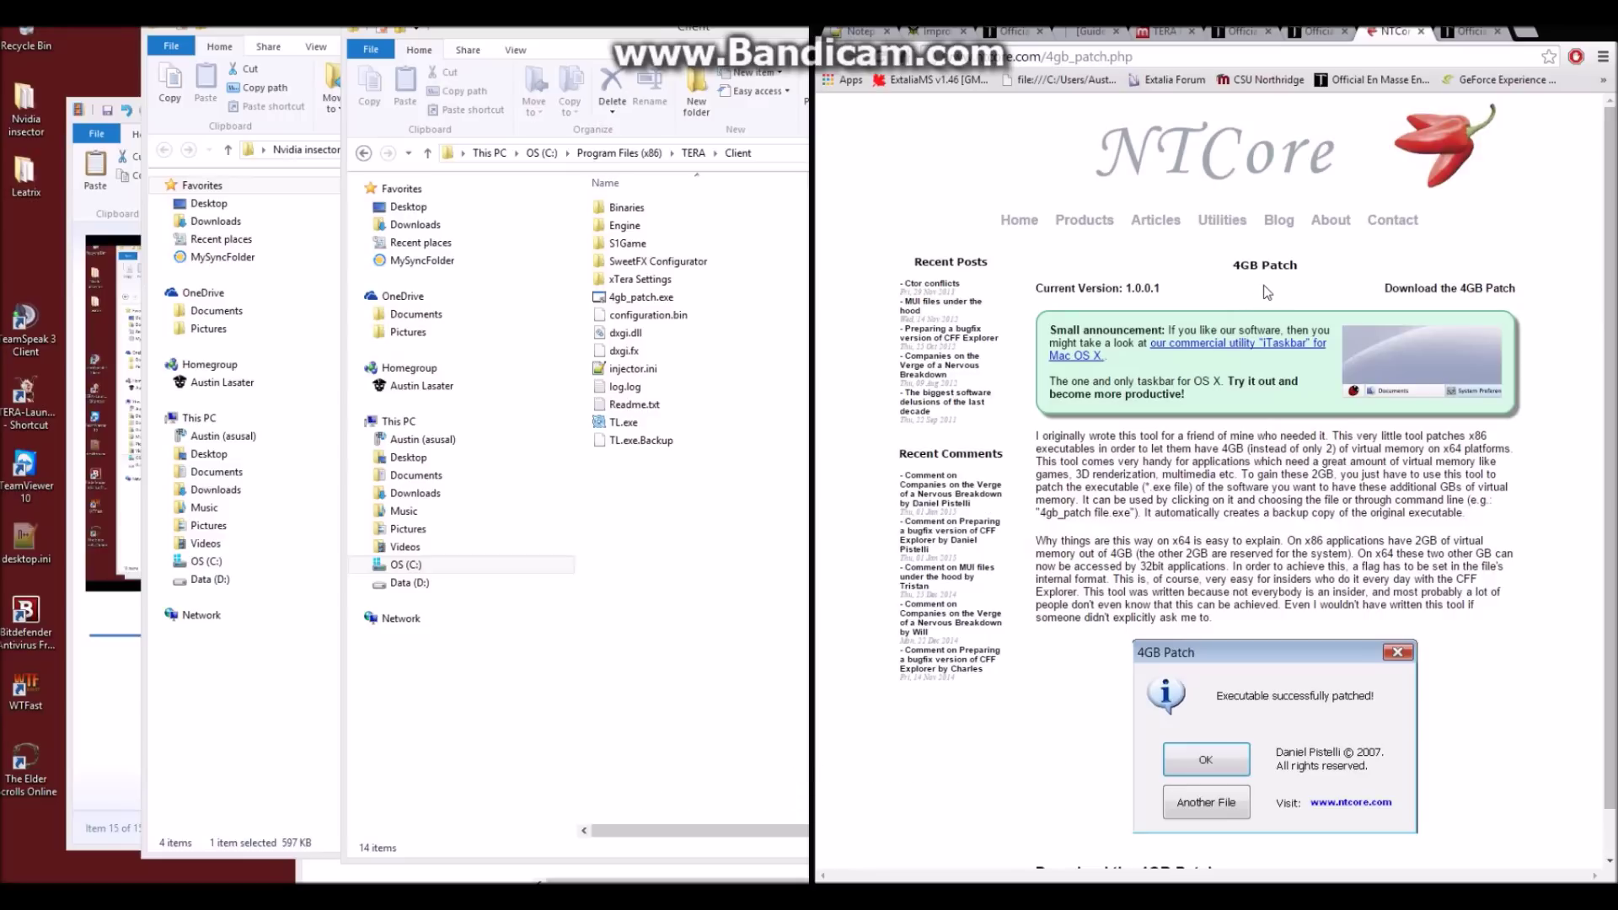
left_click_drag(1240, 266, 1292, 265)
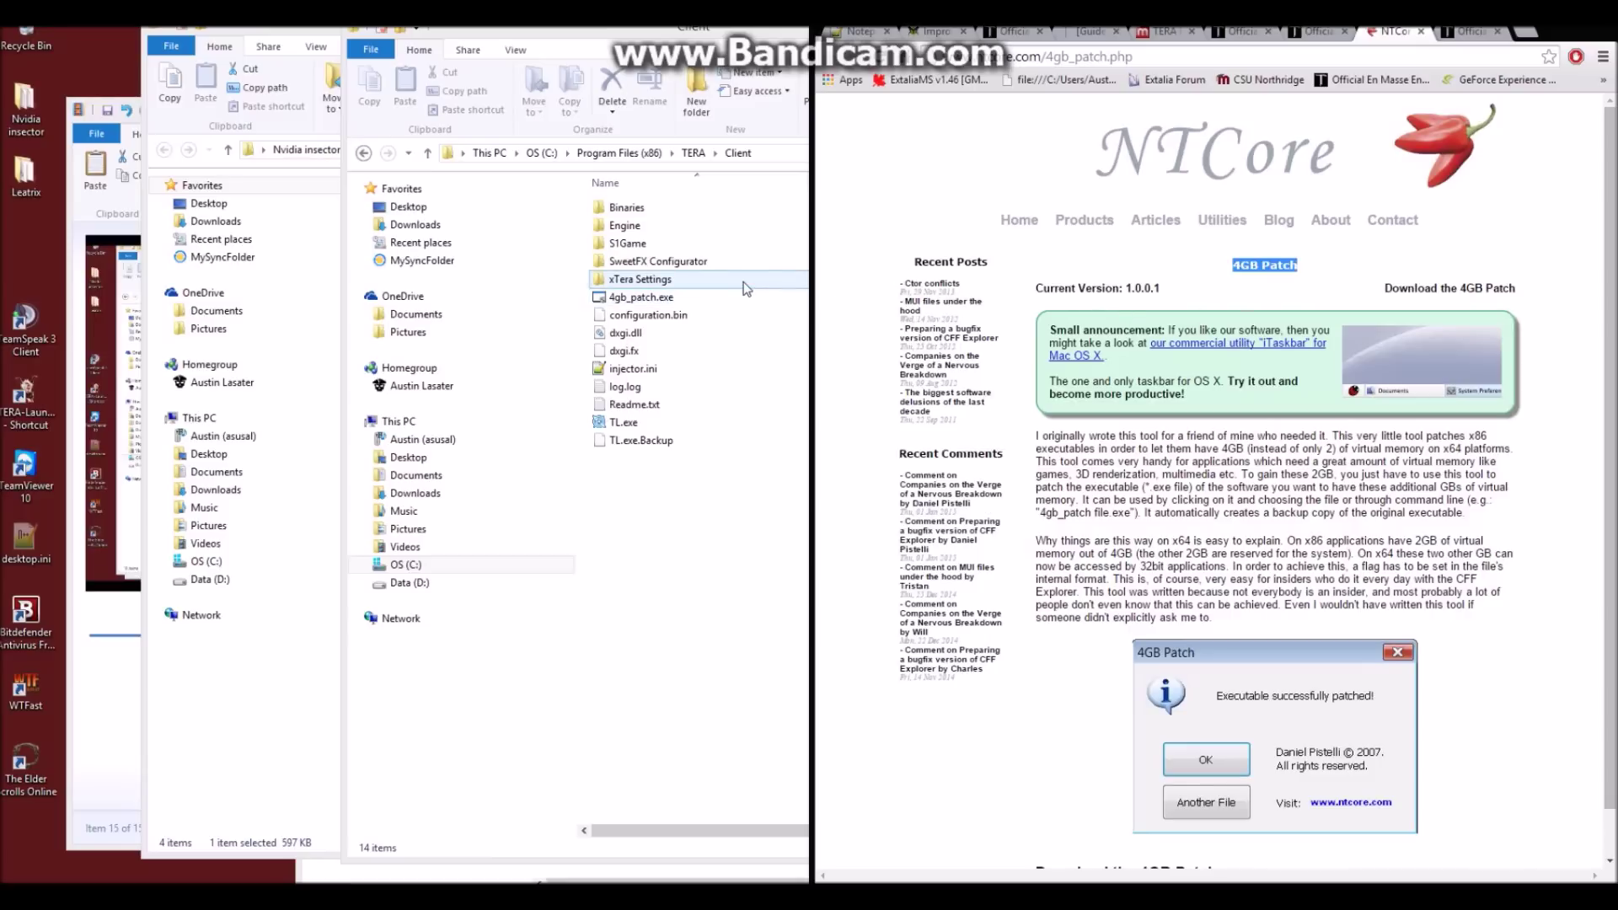
left_click(1267, 265)
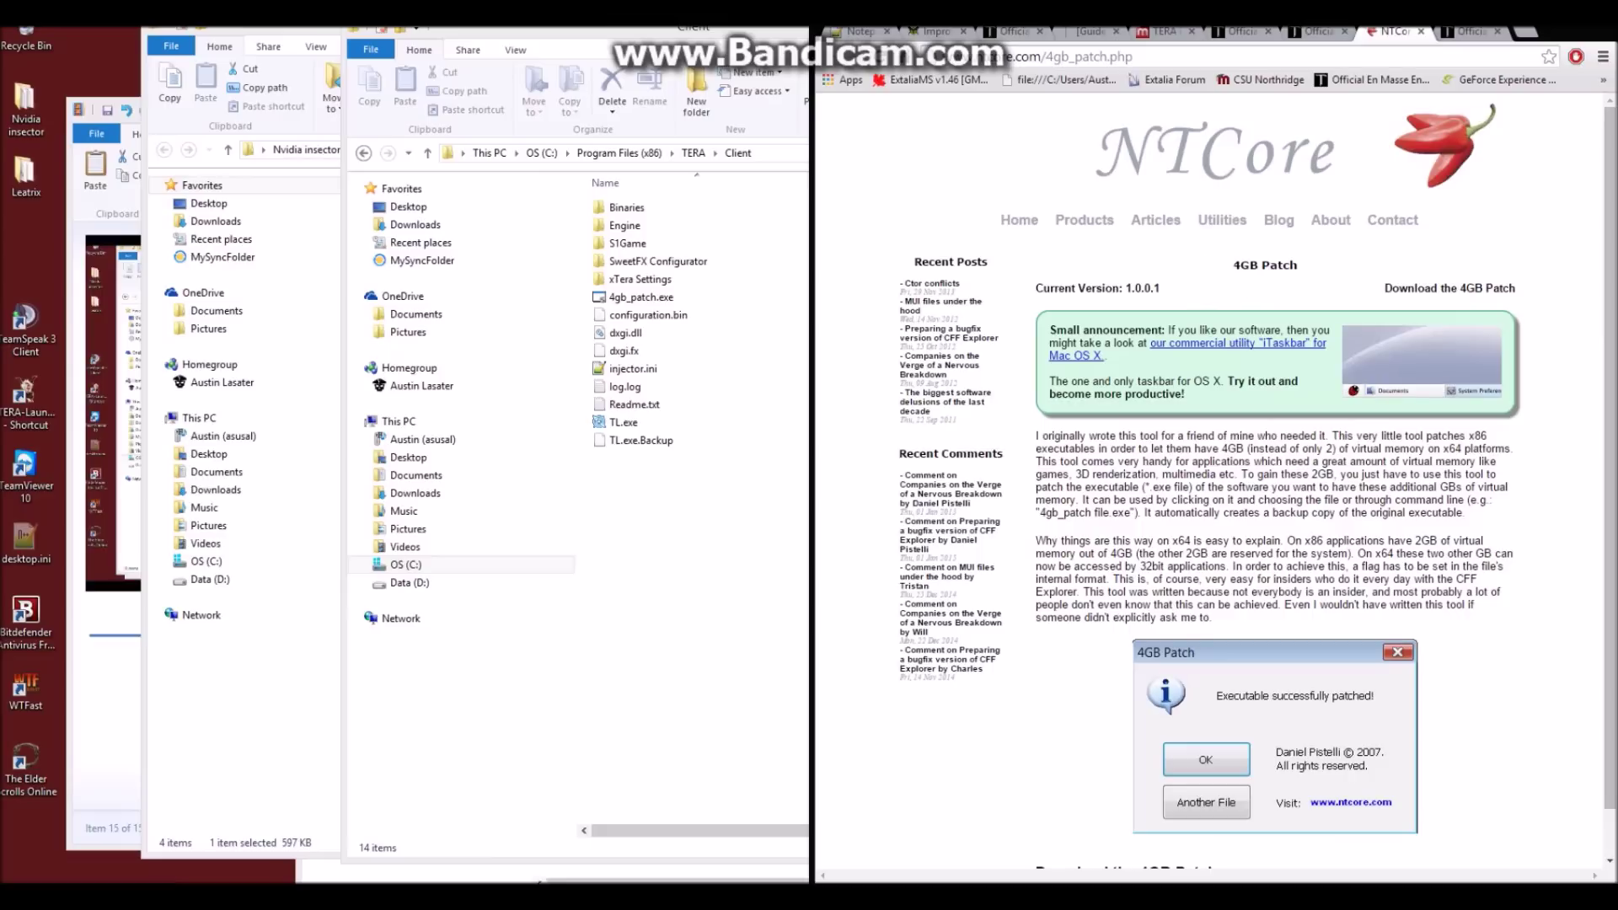
scroll(1241, 537, "down", 1)
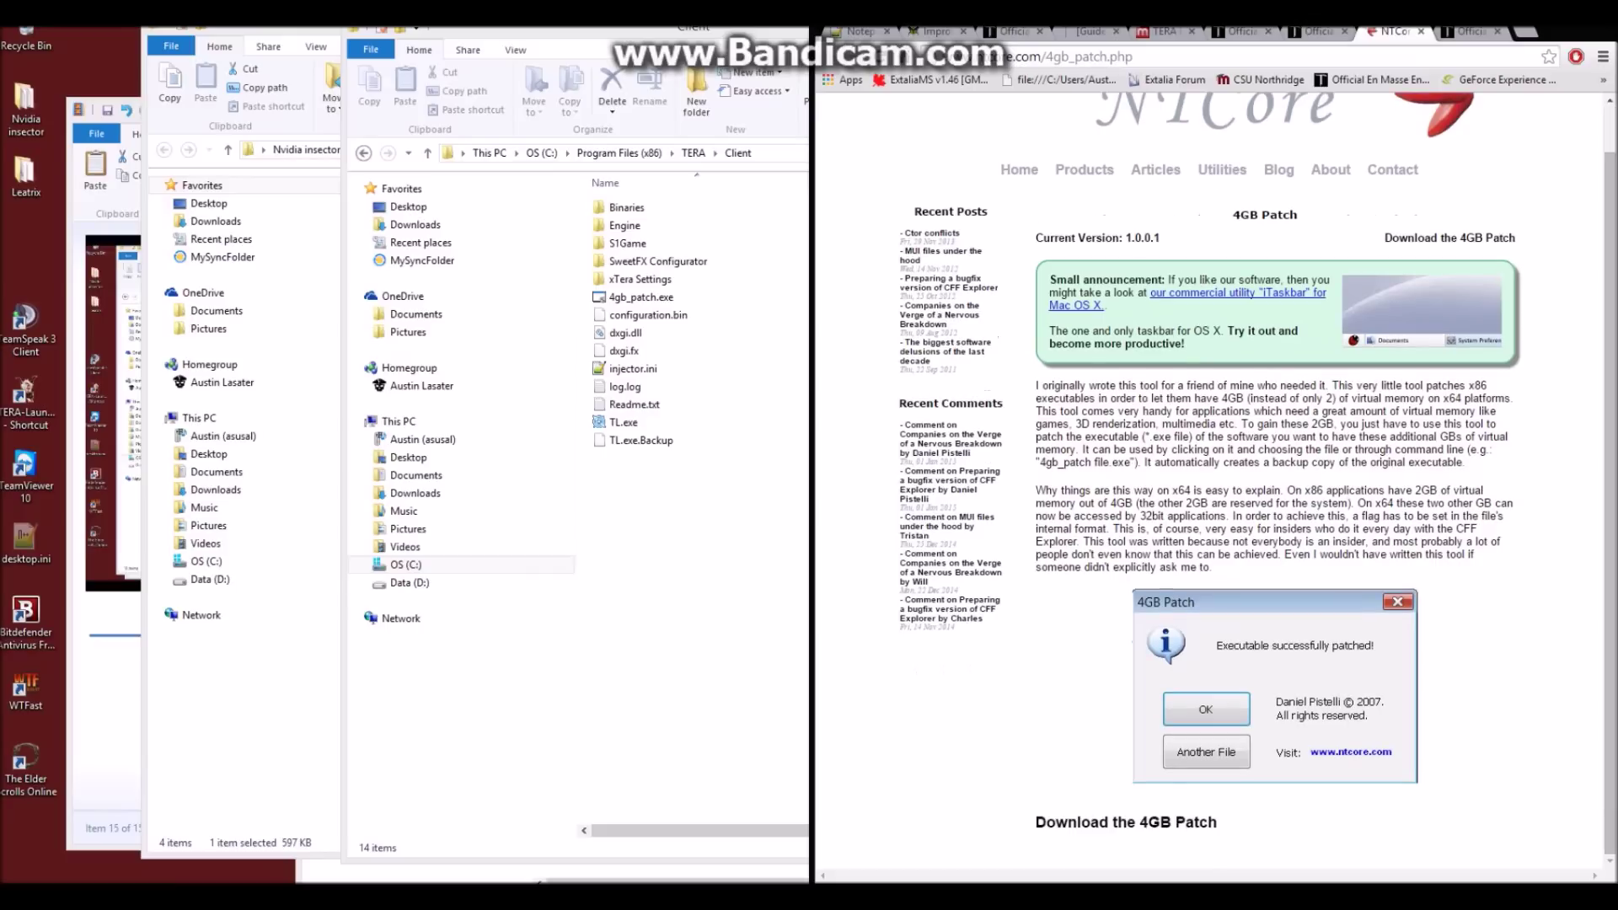
scroll(1256, 472, "up", 1)
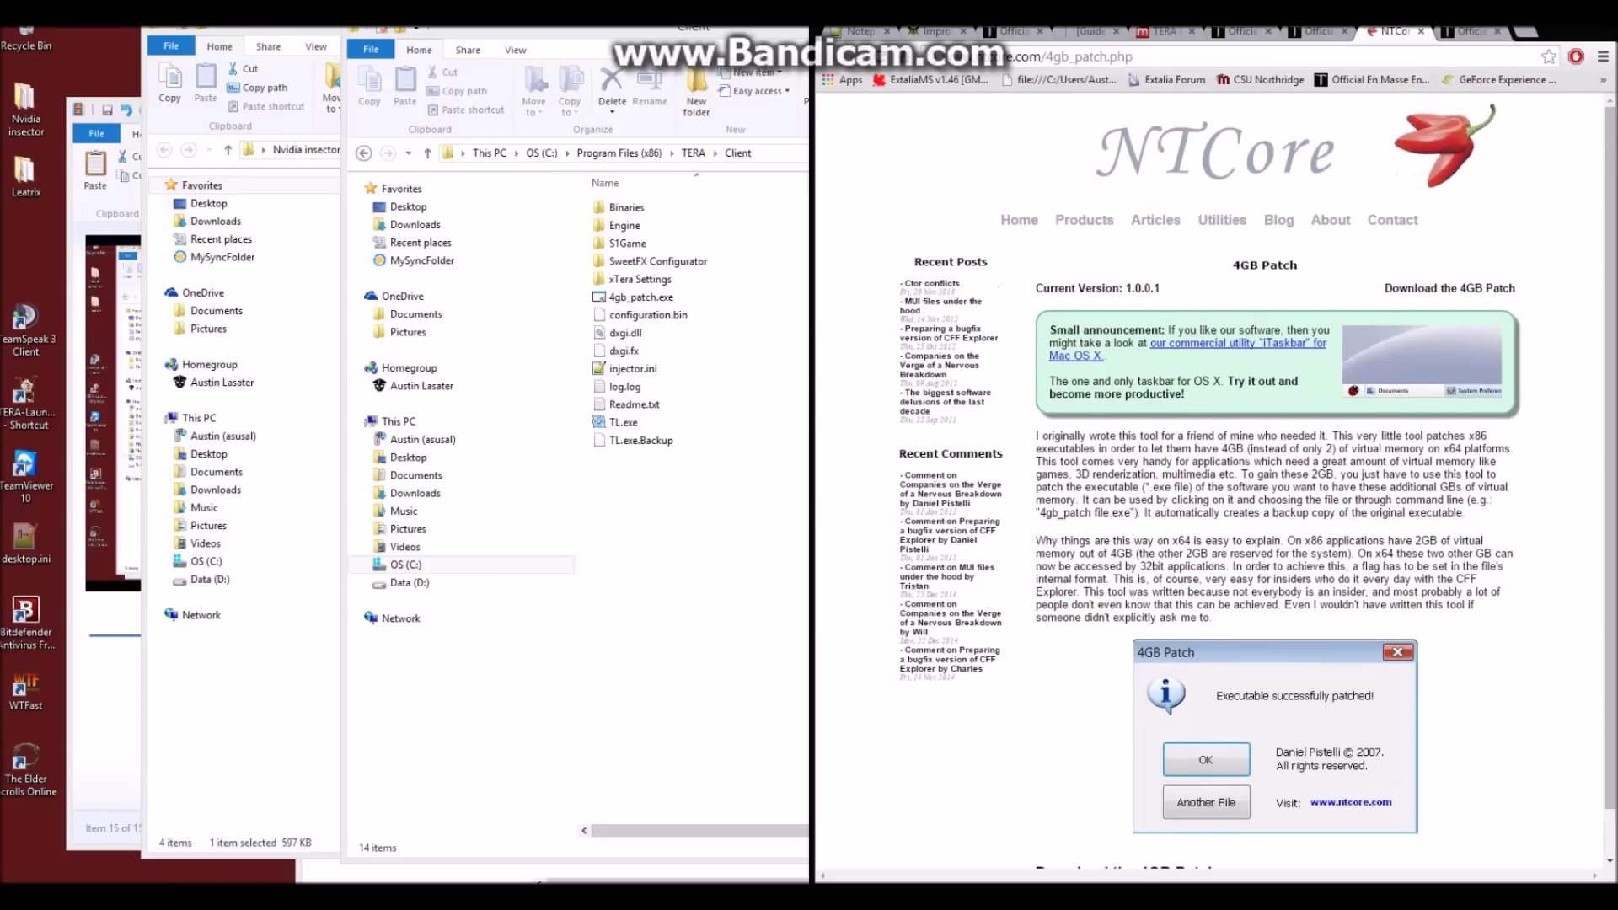
scroll(1256, 472, "down", 1)
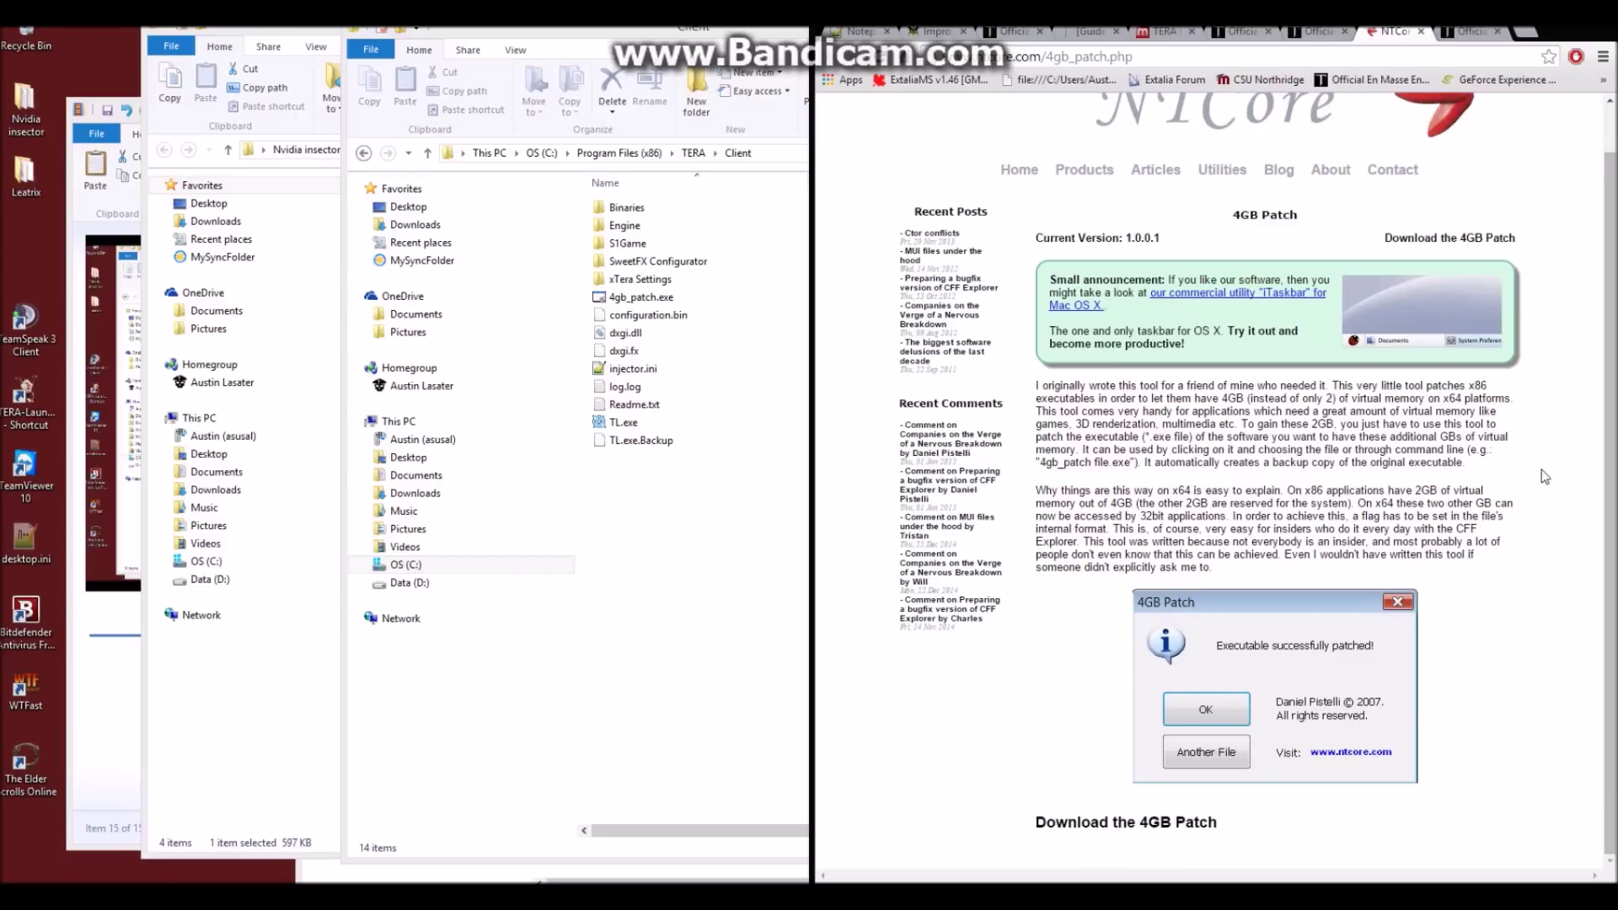
scroll(1545, 476, "up", 1)
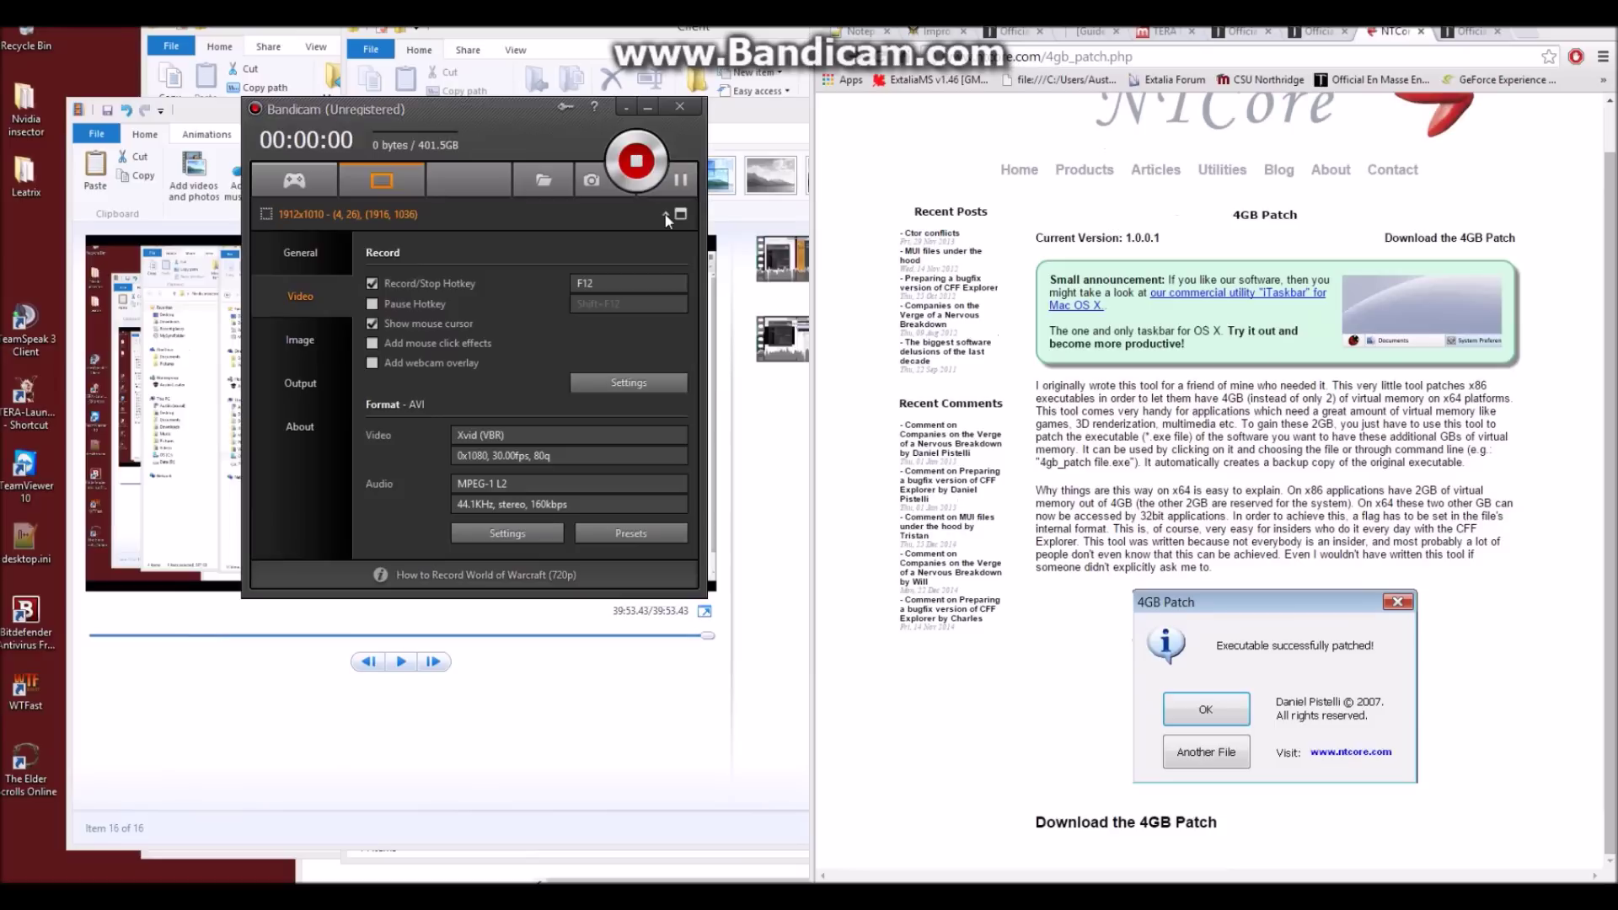
Open 4gb_patch (2).zip in WinRAR, dismiss the licence reminder, and shift the Client folder window left
left_click(649, 106)
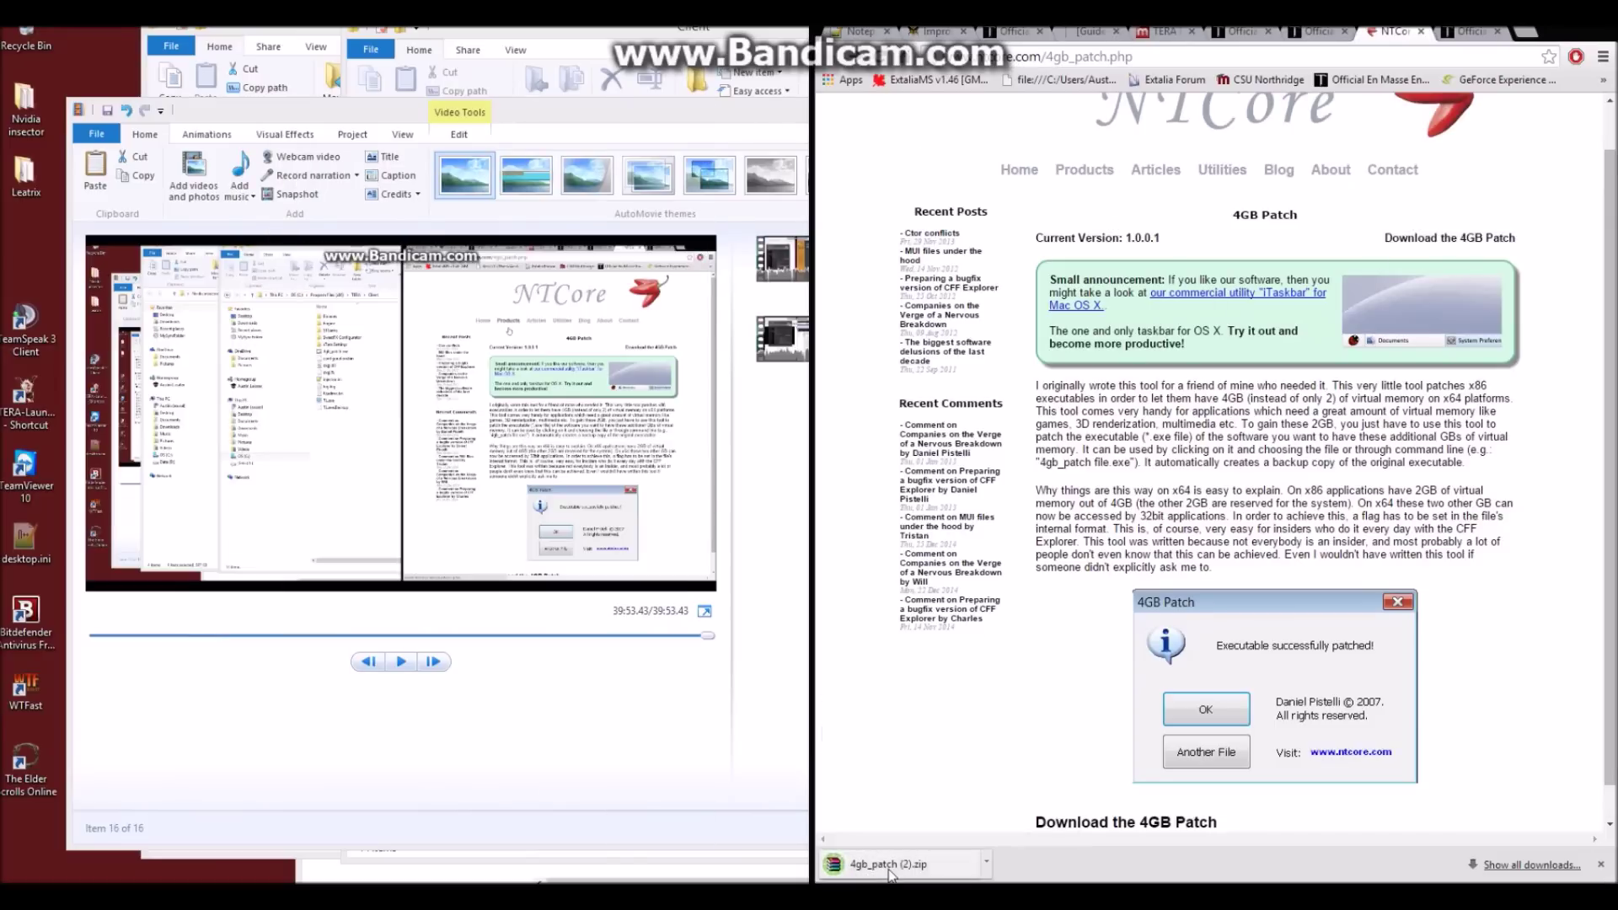
left_click(890, 868)
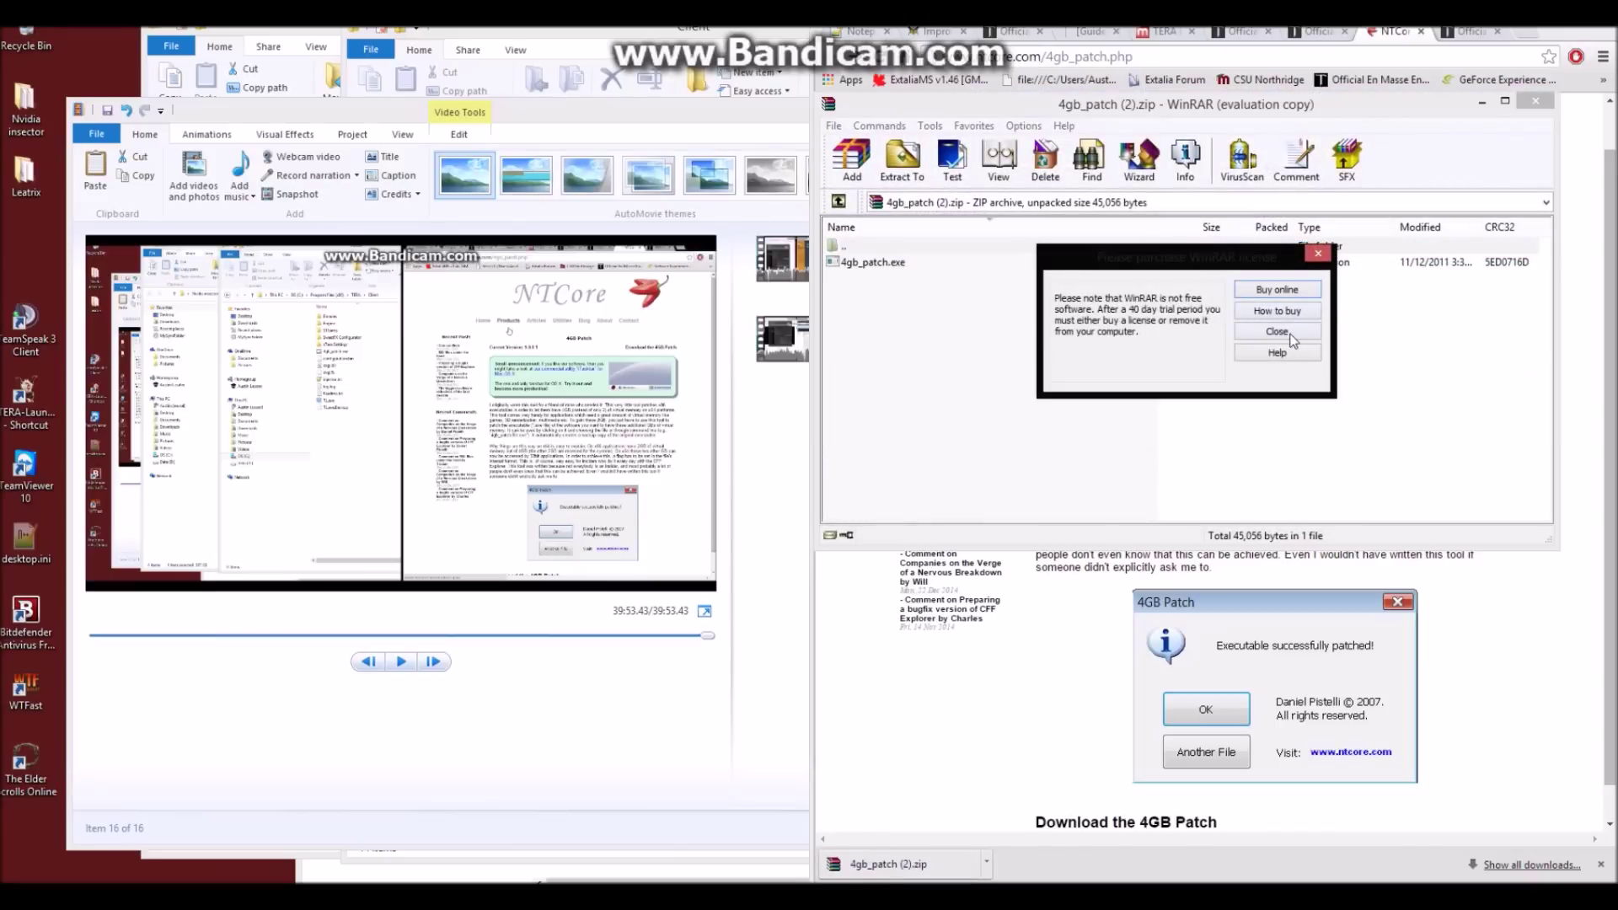
left_click(1277, 331)
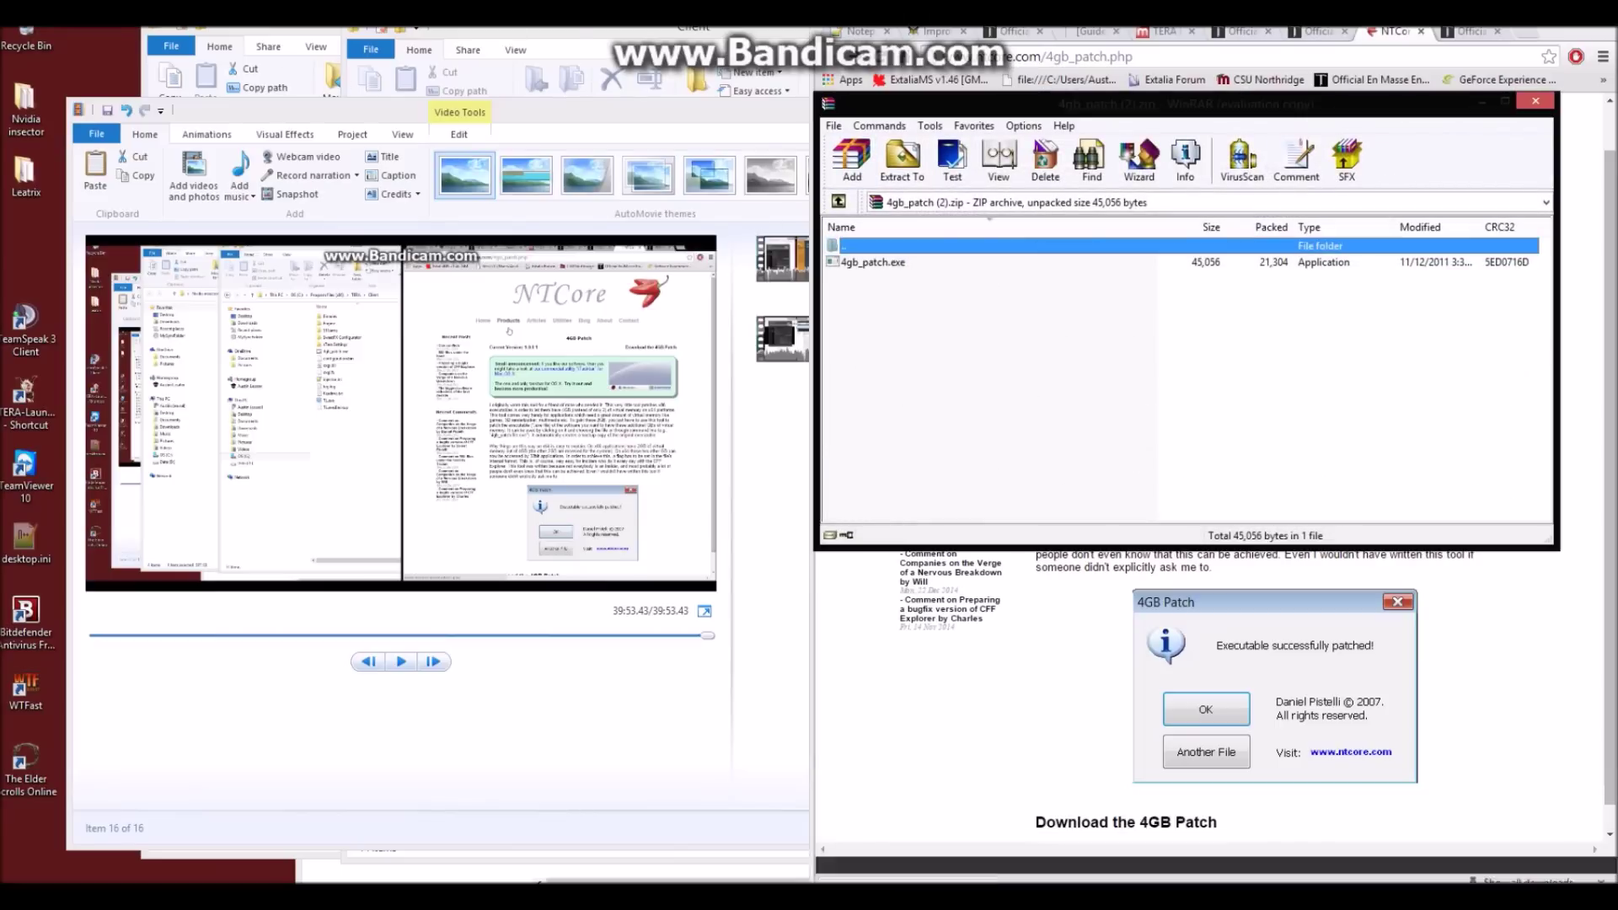
left_click(576, 30)
left_click_drag(654, 32, 388, 29)
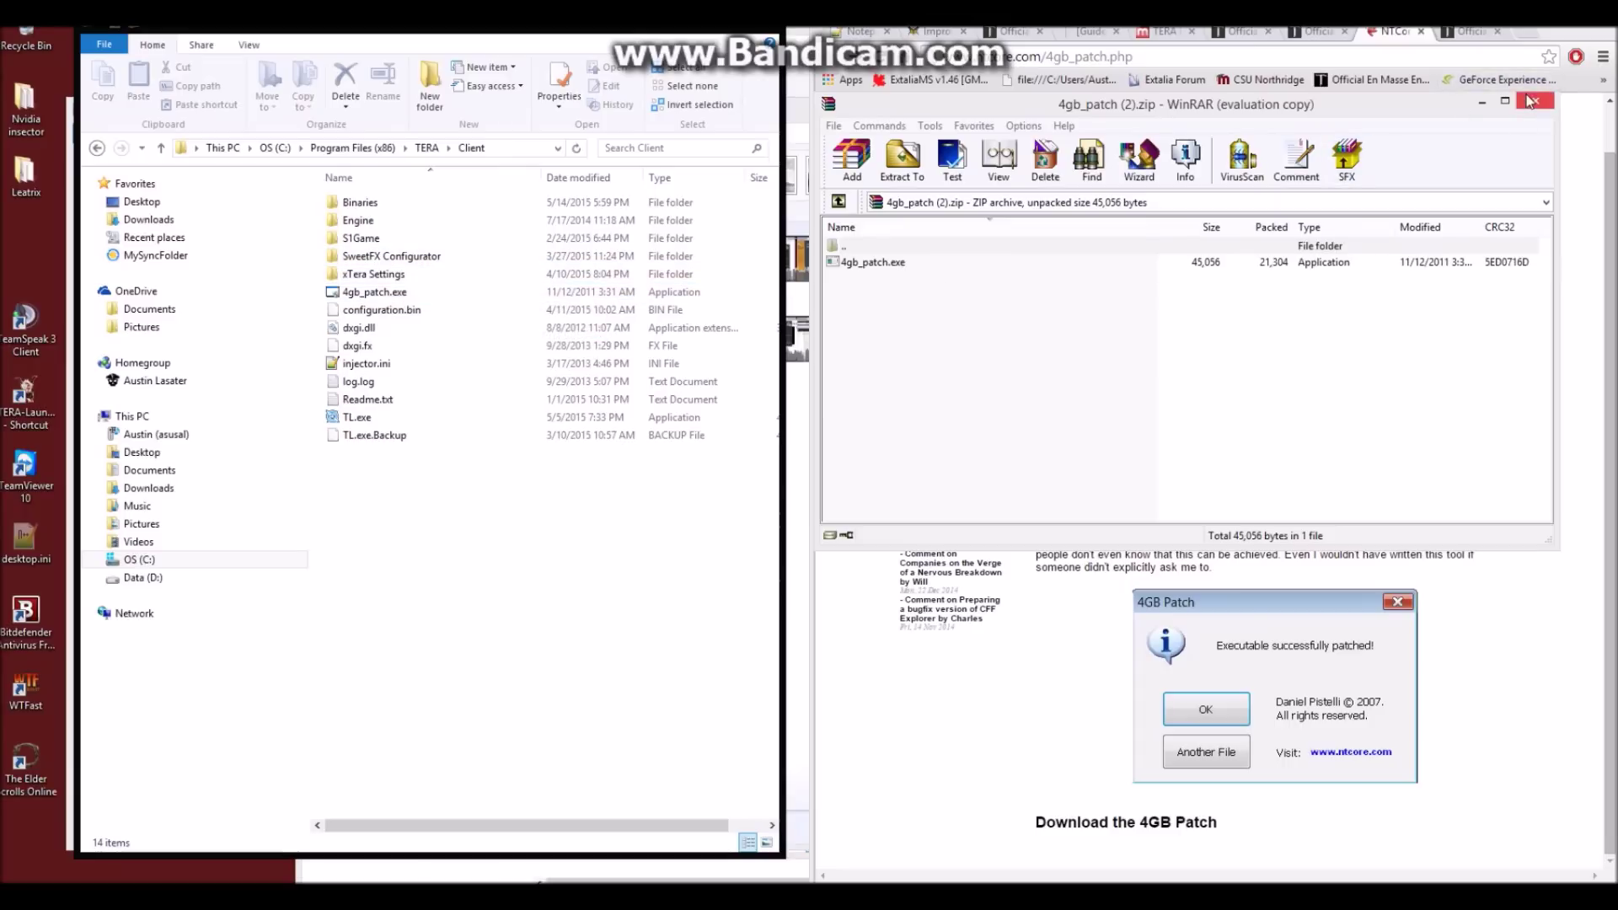
Close WinRAR, run 4gb_patch.exe and patch TL.exe in the TERA Client folder
left_click(1530, 105)
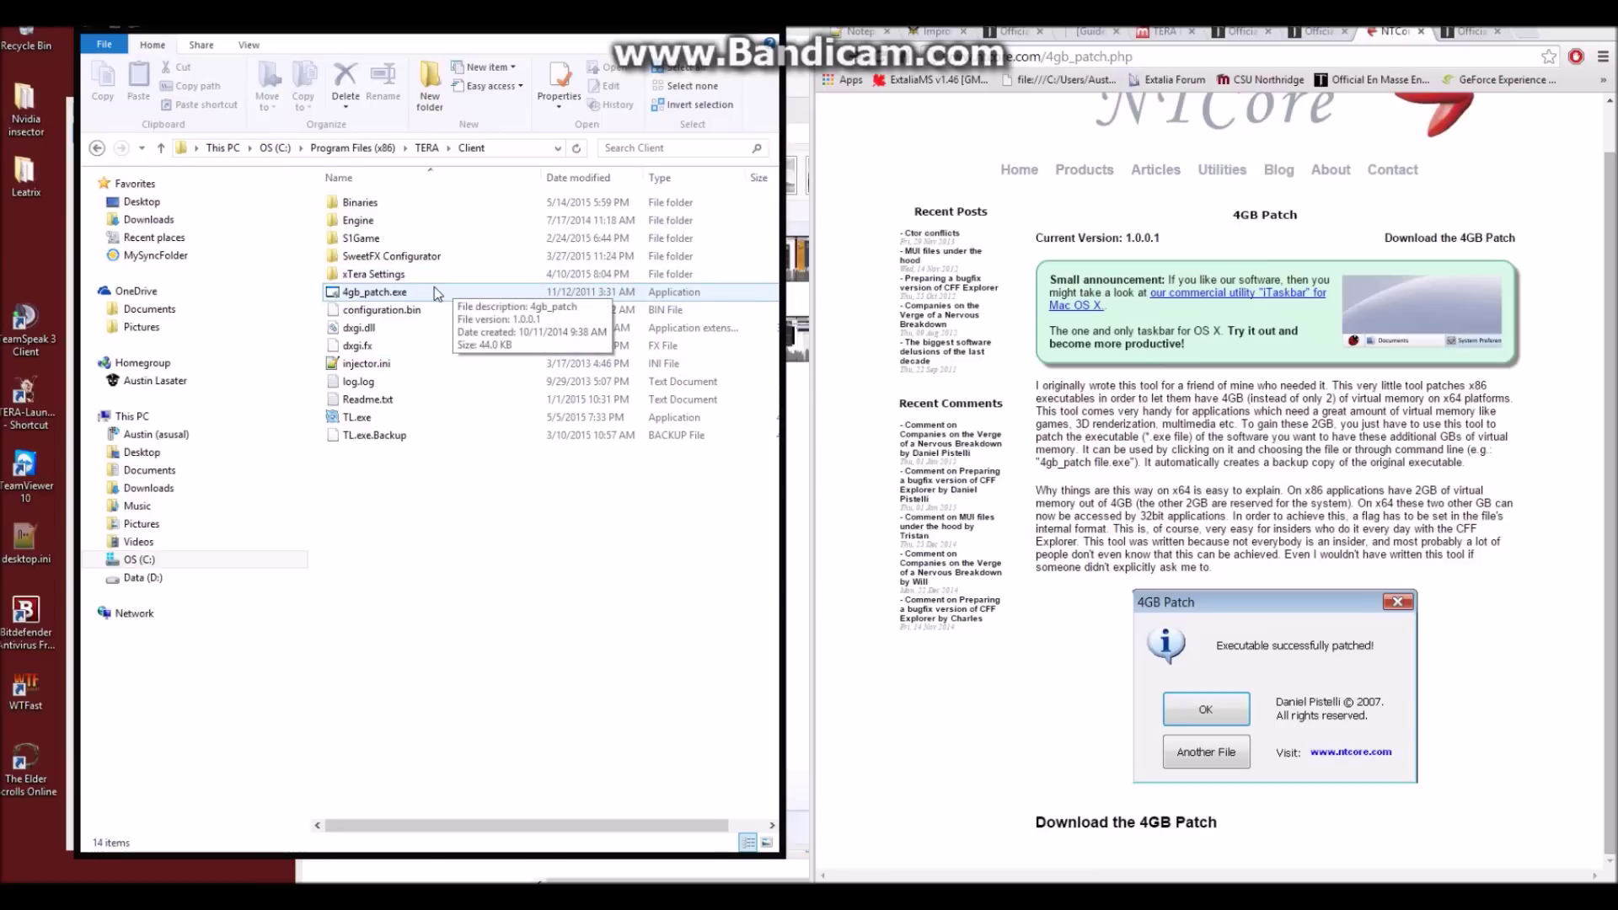
double_click(385, 295)
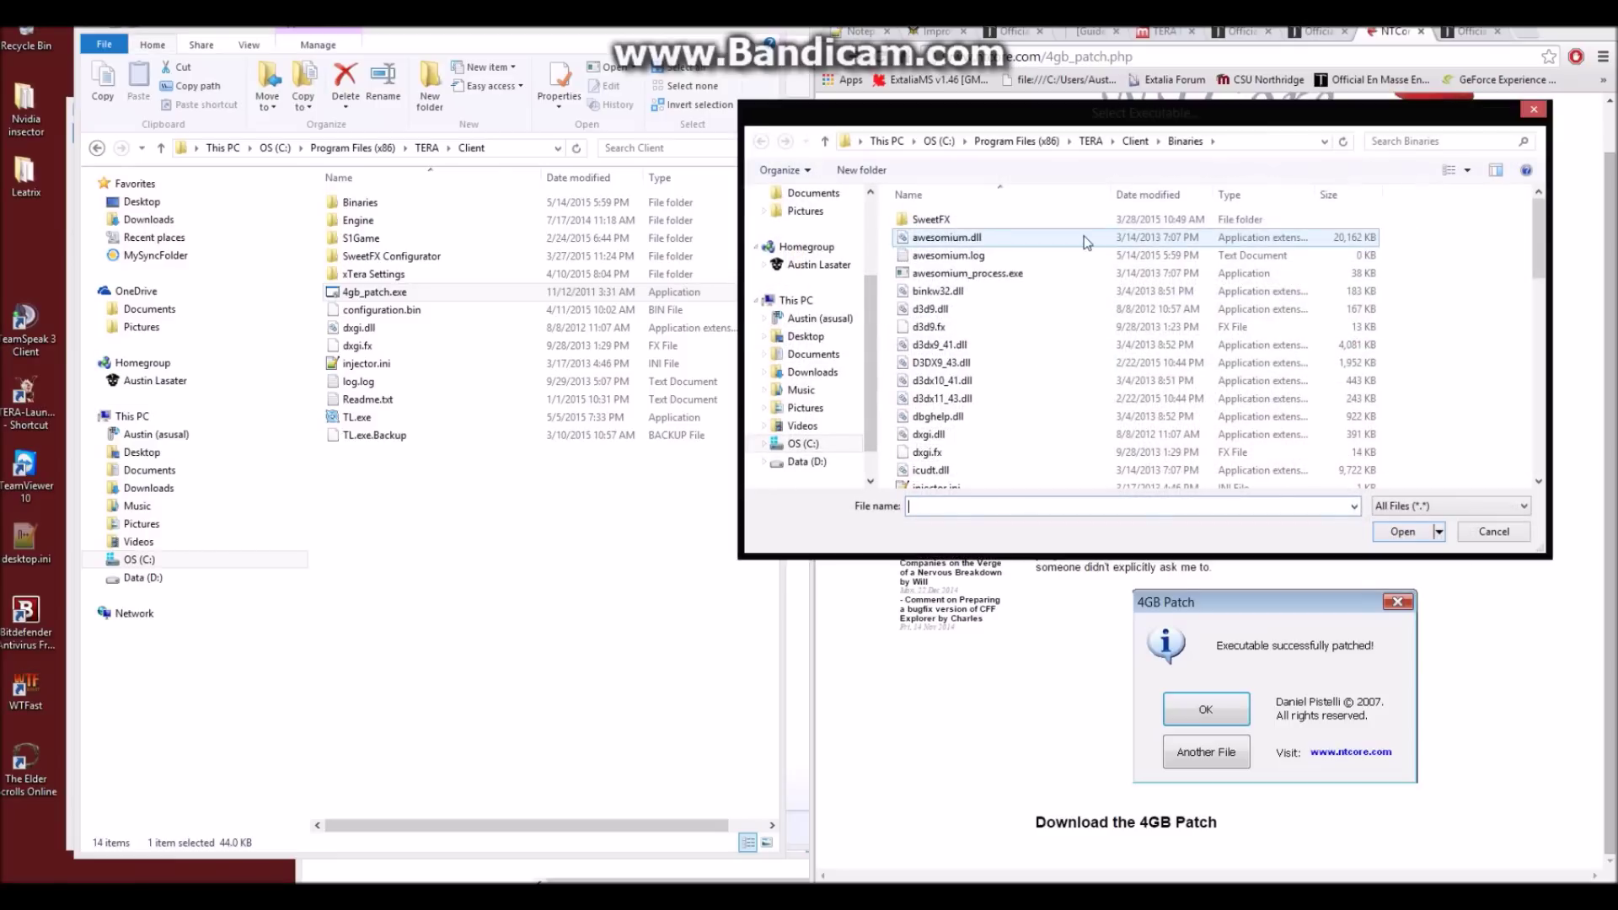
left_click(1138, 142)
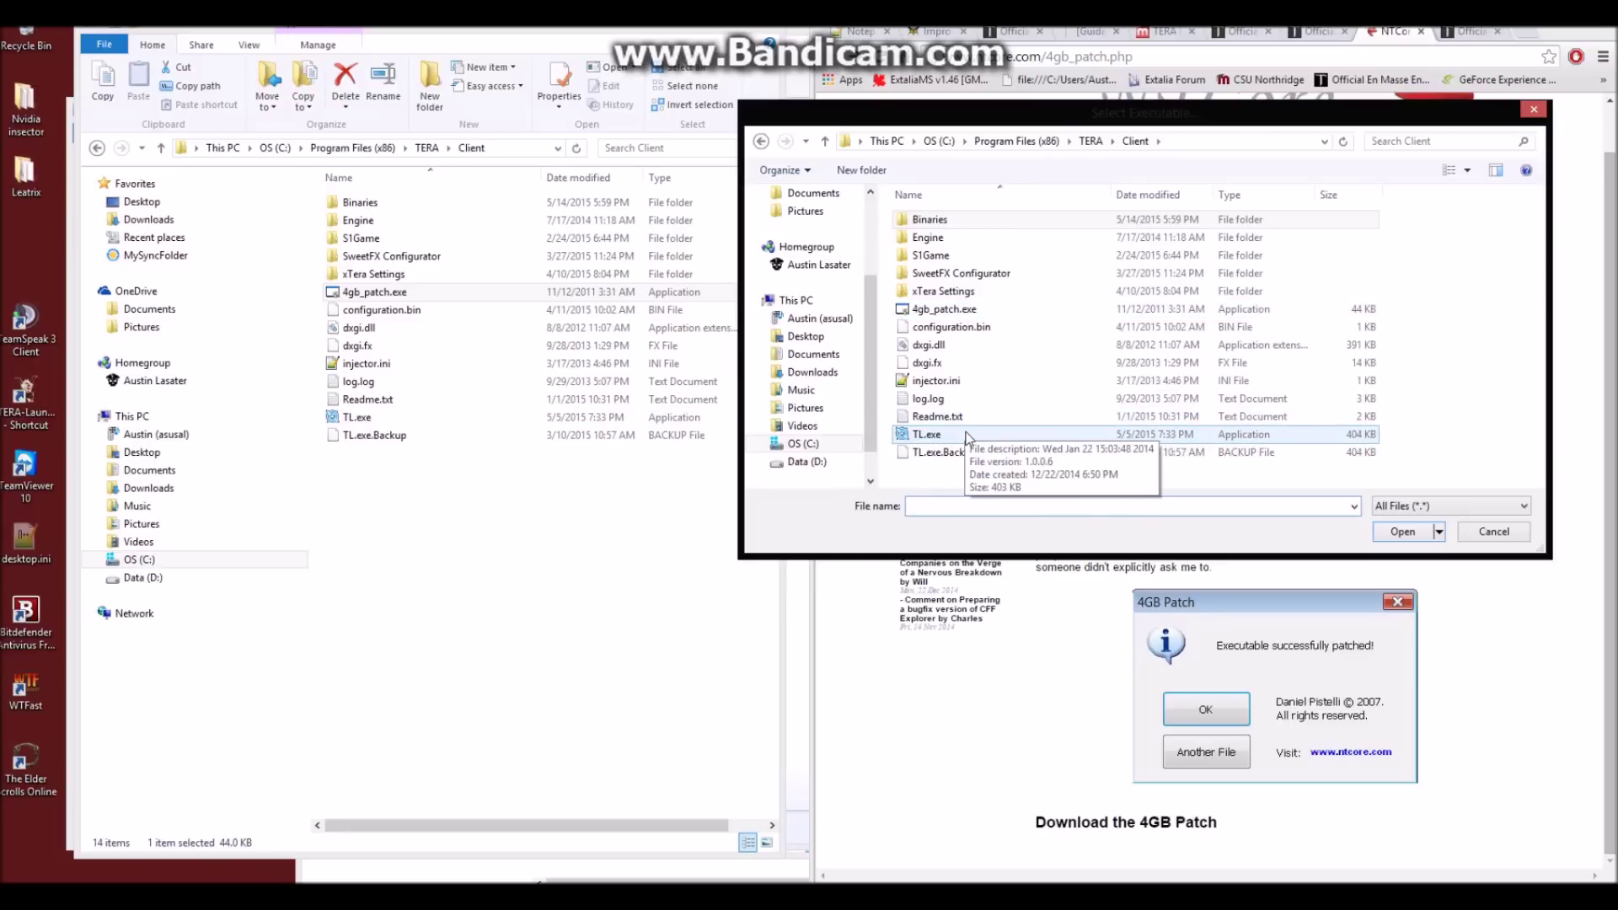
left_click(927, 440)
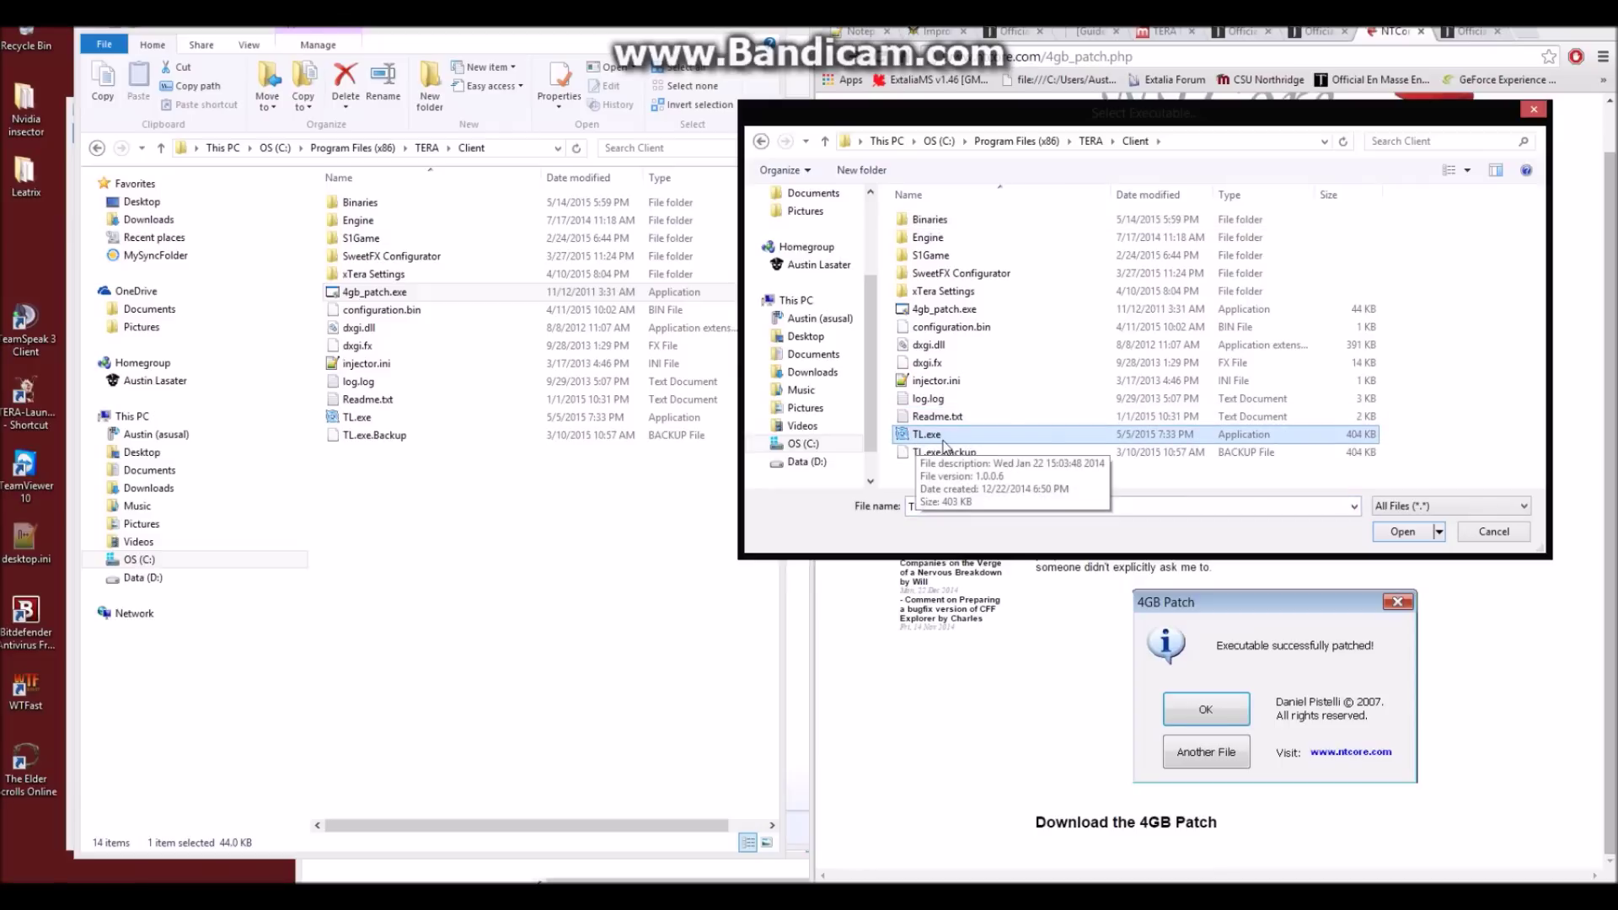
double_click(944, 439)
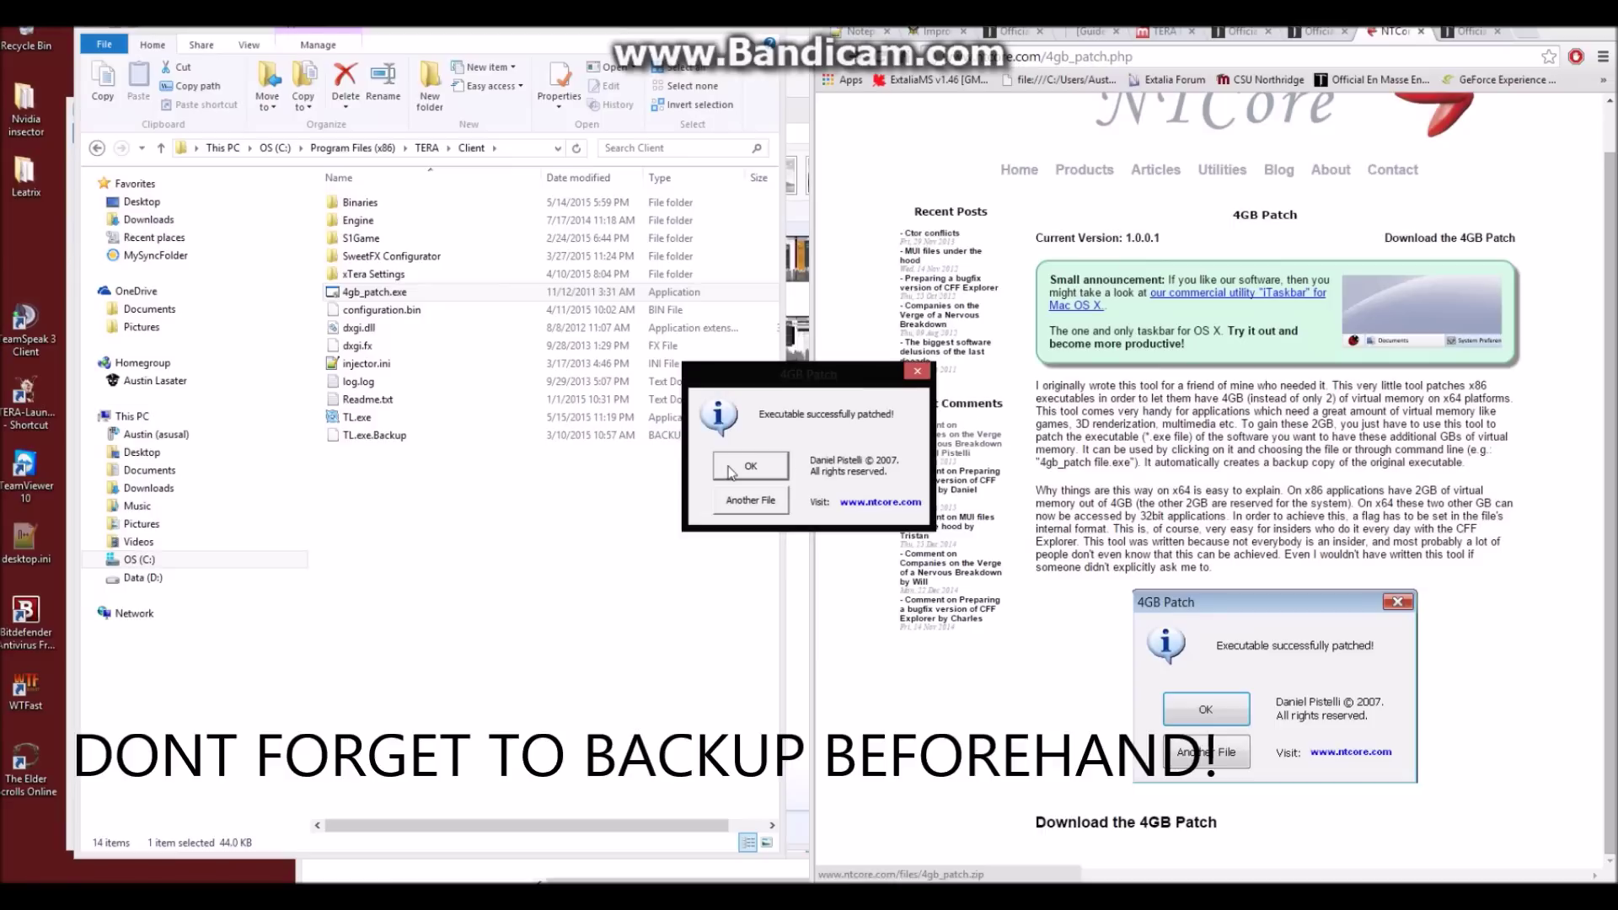
left_click(752, 466)
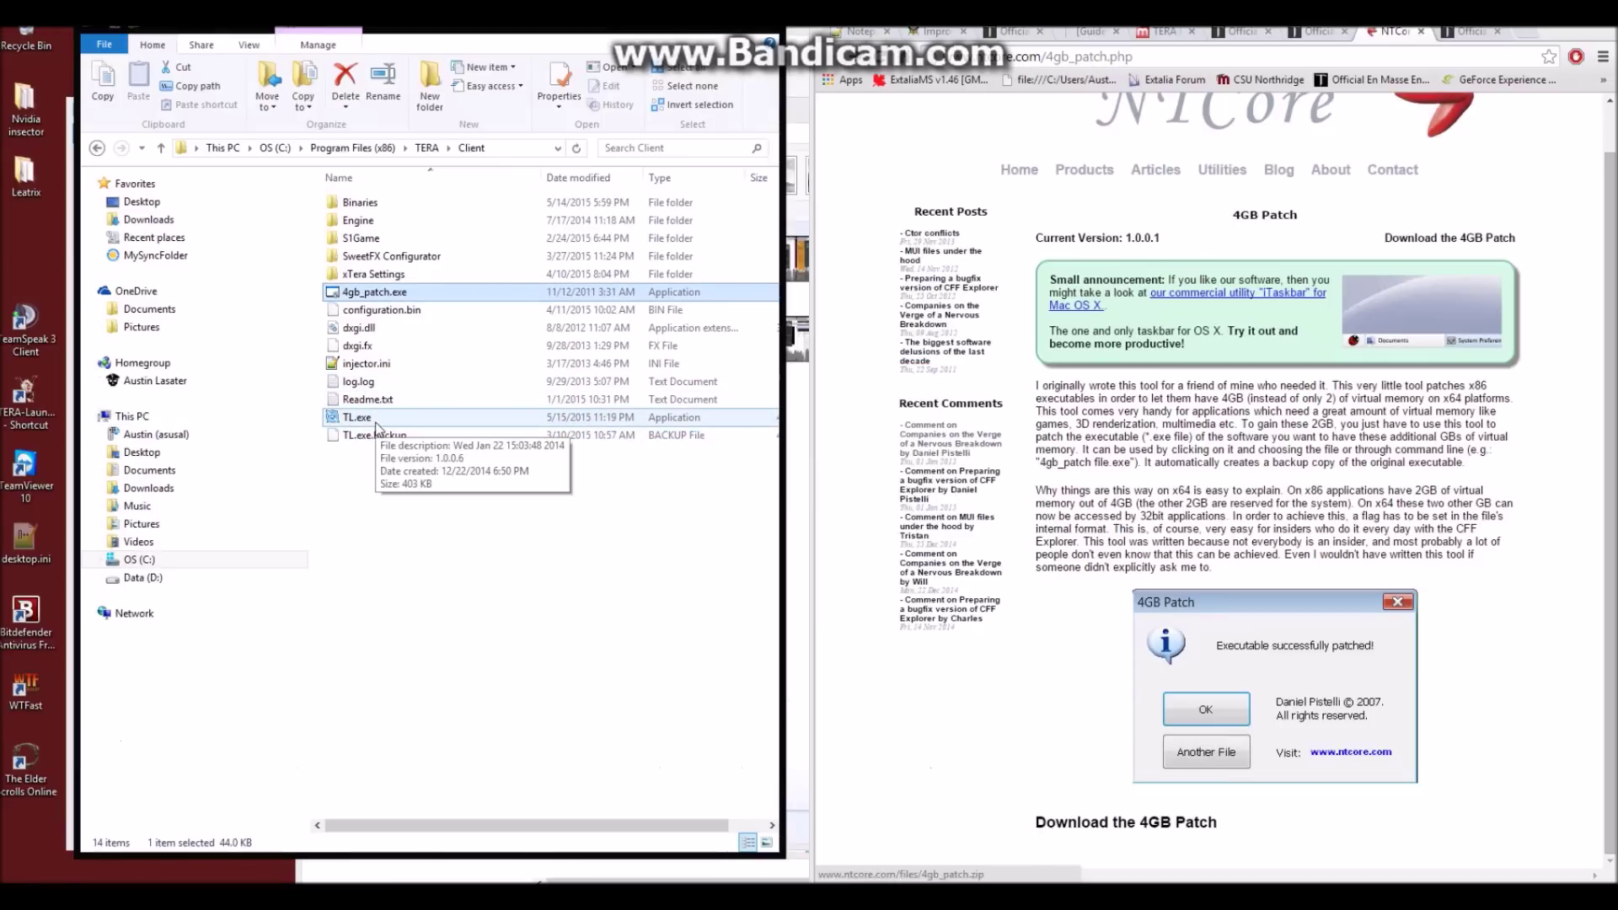
Duplicate TL.exe as TL - Copy.exe in the Client folder with copy and paste
left_click(350, 417)
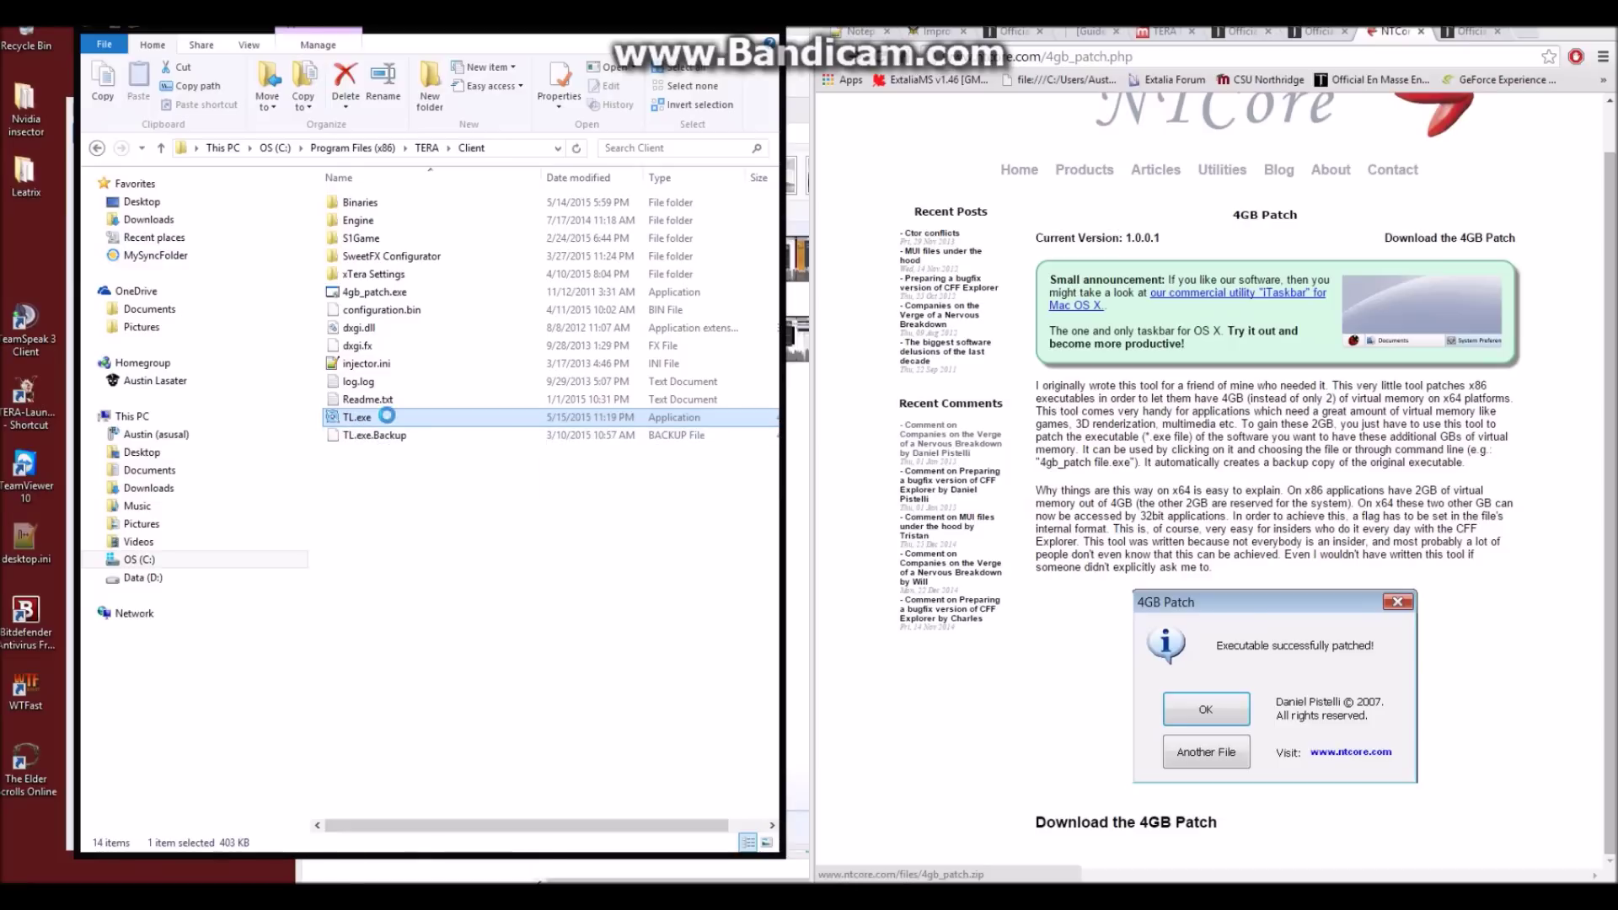
right_click(350, 419)
left_click(426, 450)
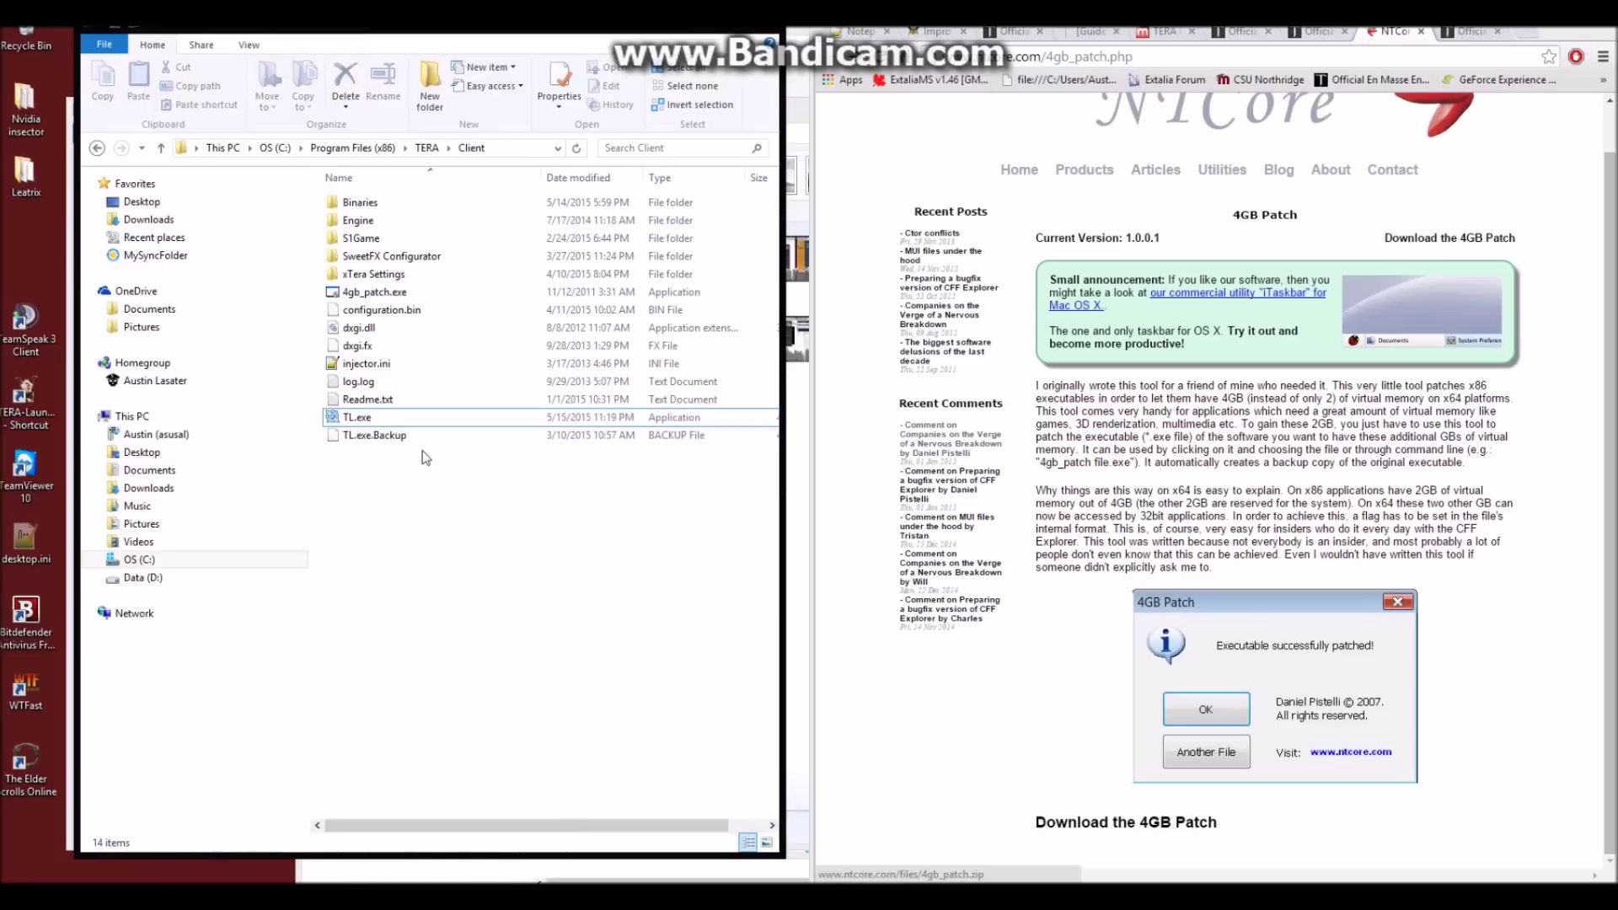
key("ctrl+c")
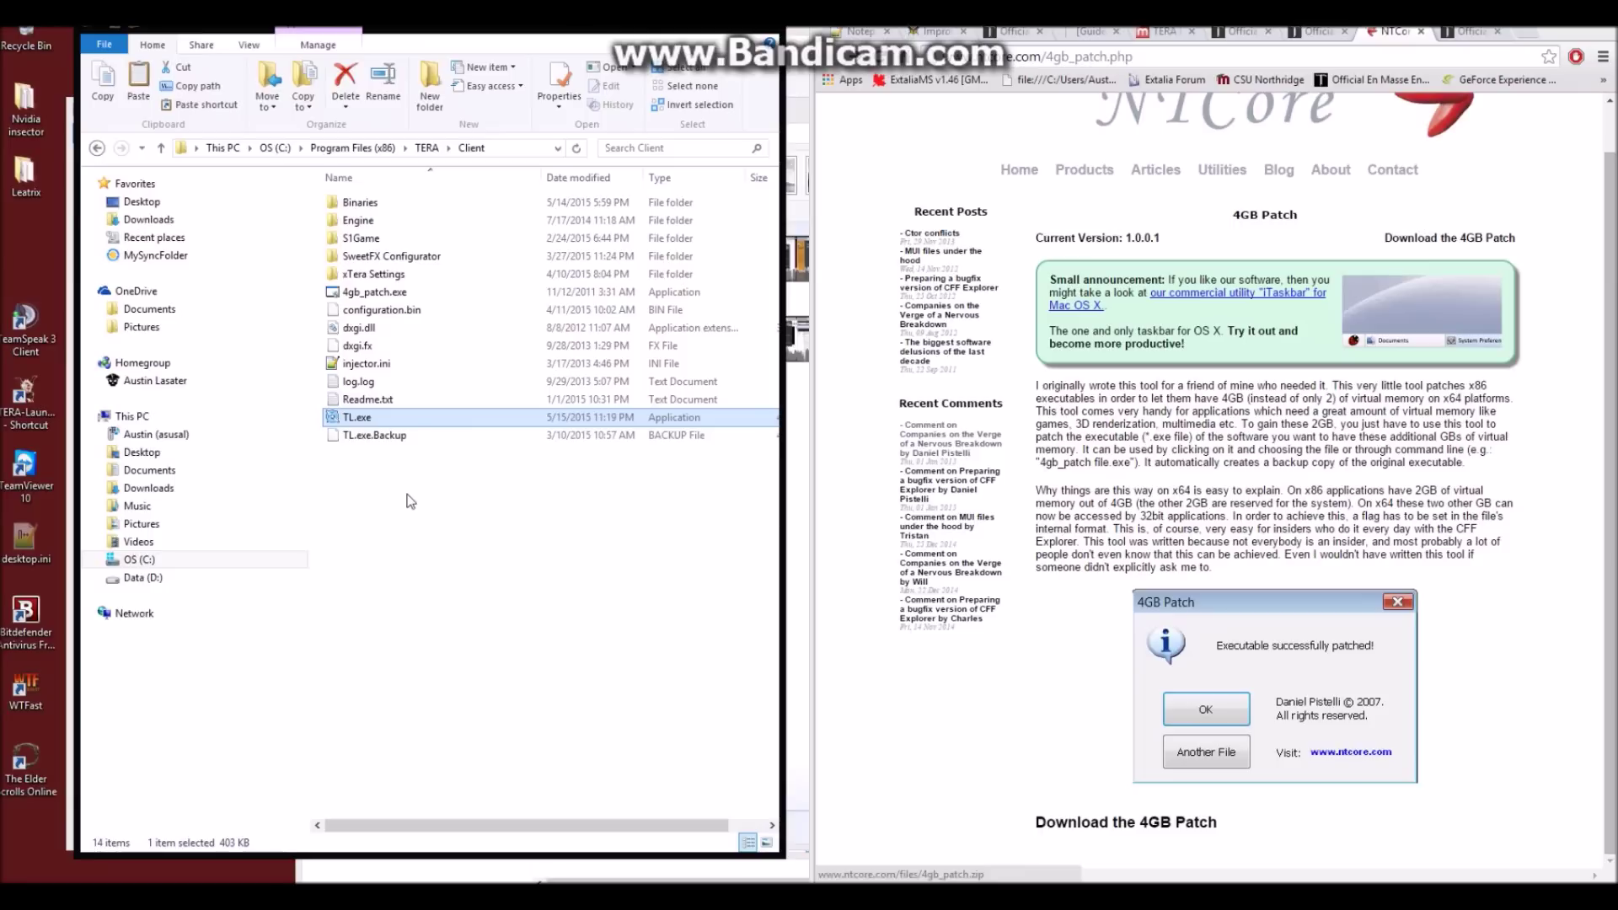
left_click(406, 495)
key("ctrl+v")
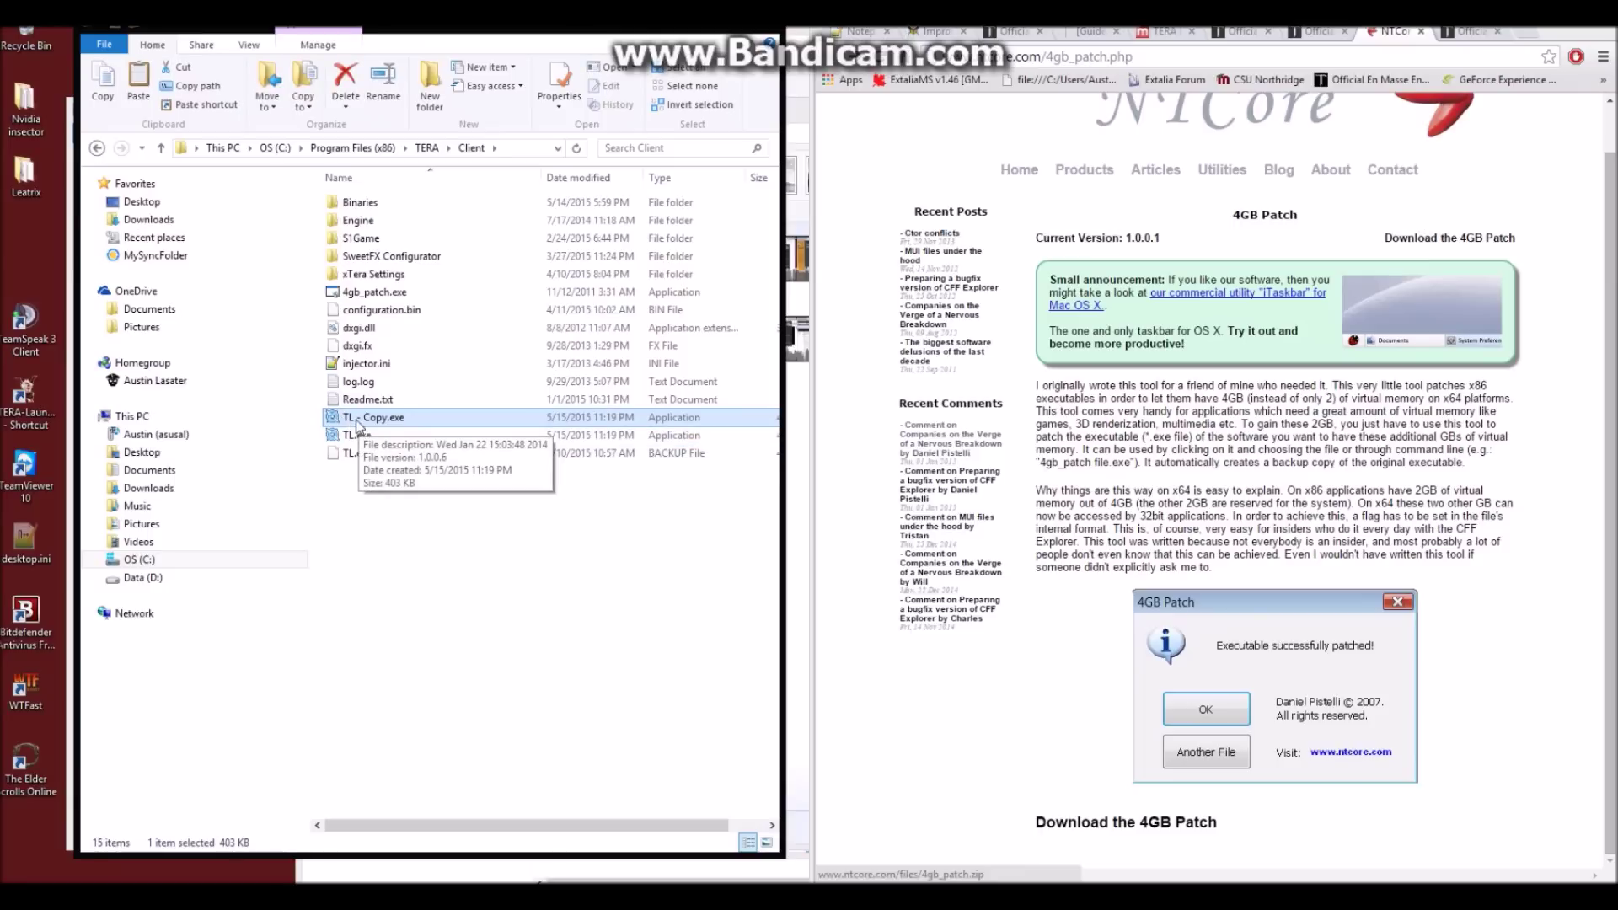
Launch 4gb_patch.exe again and bring up its executable chooser
left_click(373, 293)
left_click(891, 493)
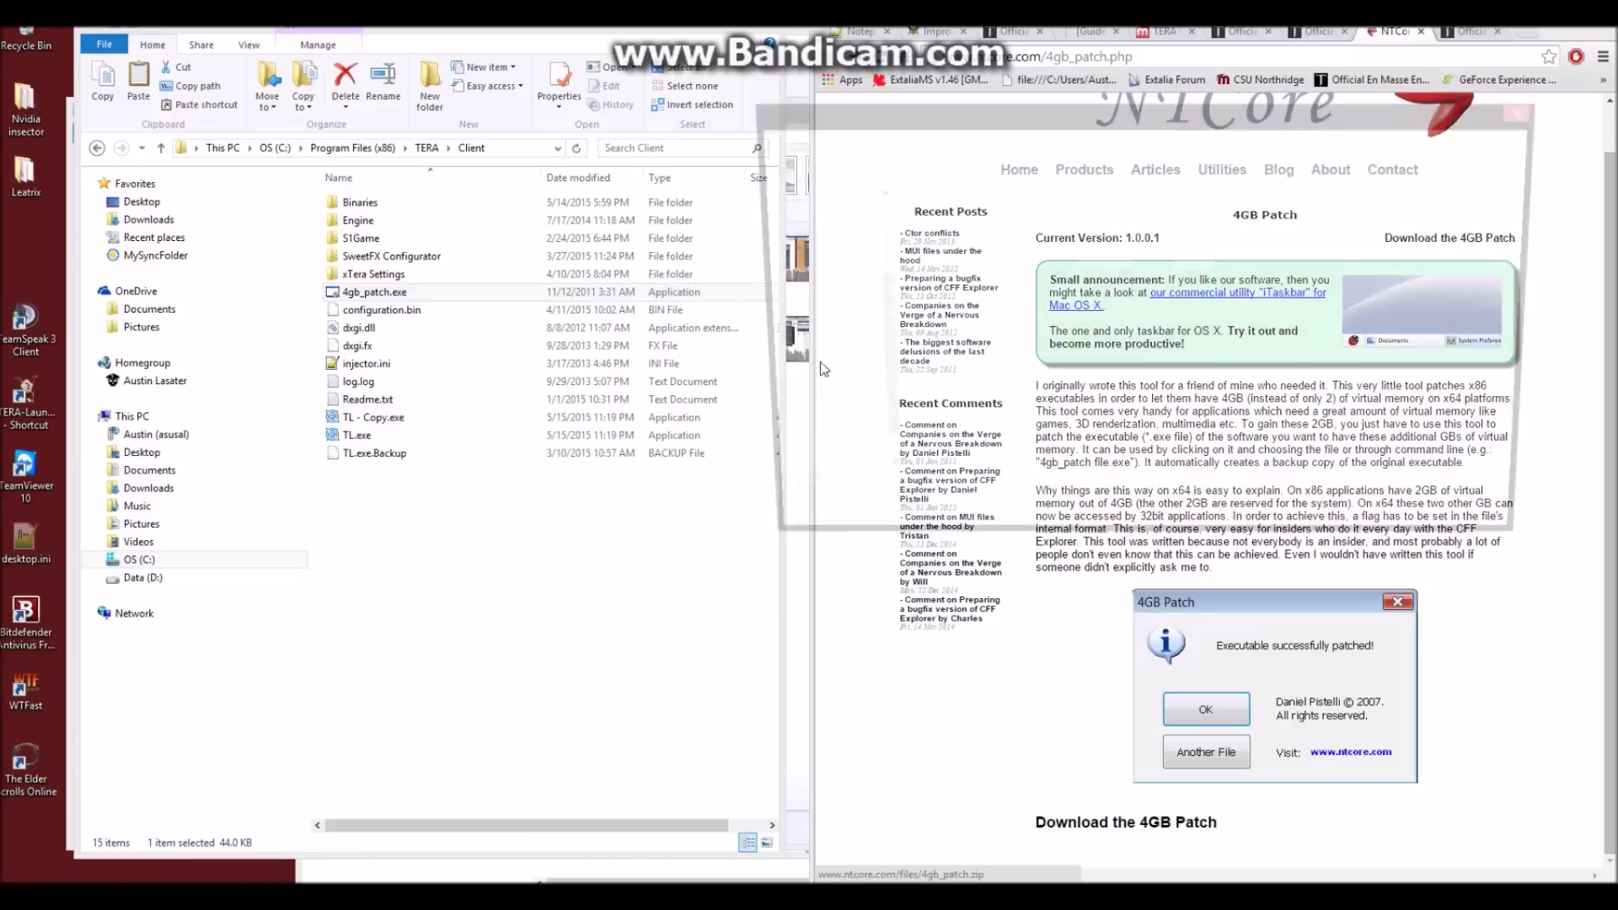
left_click(928, 453)
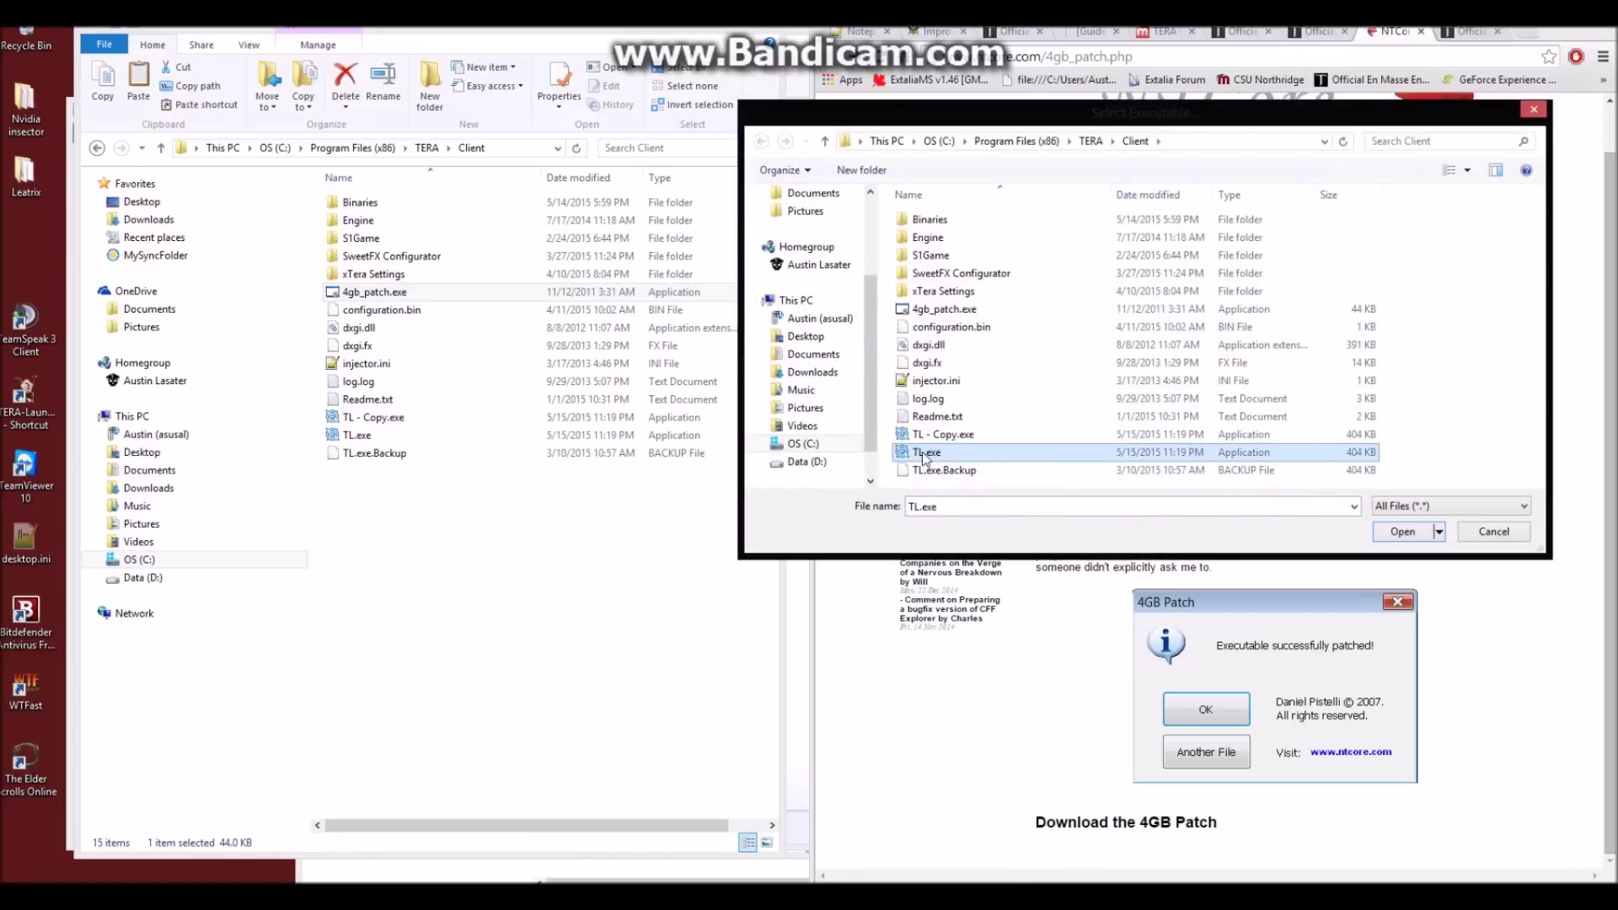
Patch TERA.exe in the Binaries folder, then delete the TL - Copy.exe duplicate
left_click(942, 435)
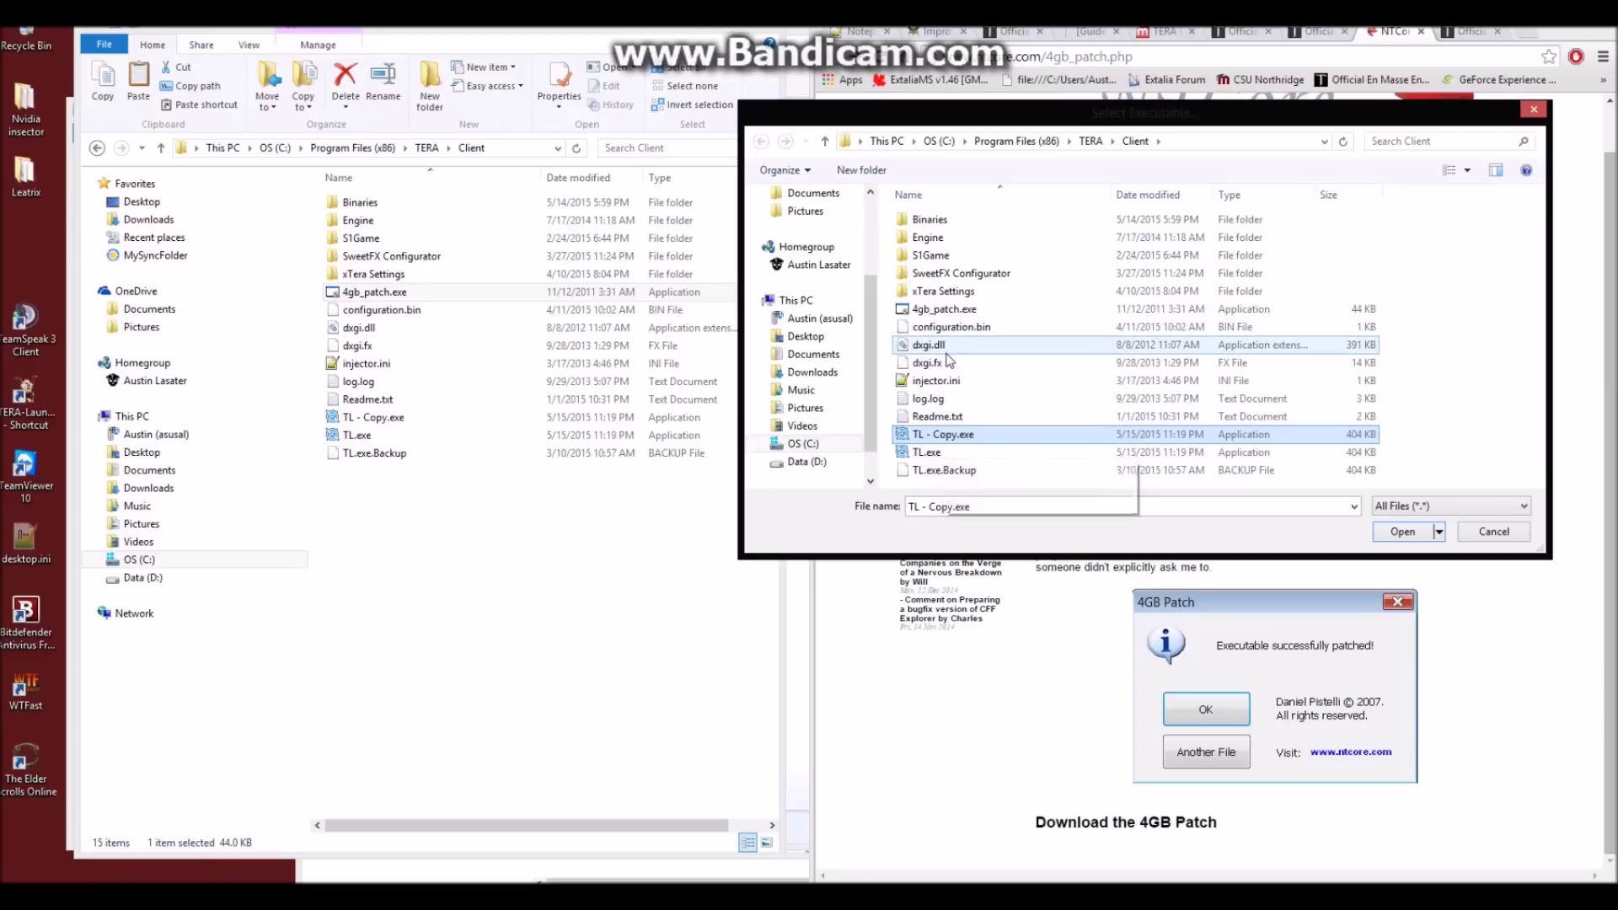
double_click(931, 221)
left_click(982, 433)
scroll(978, 422, "down", 12)
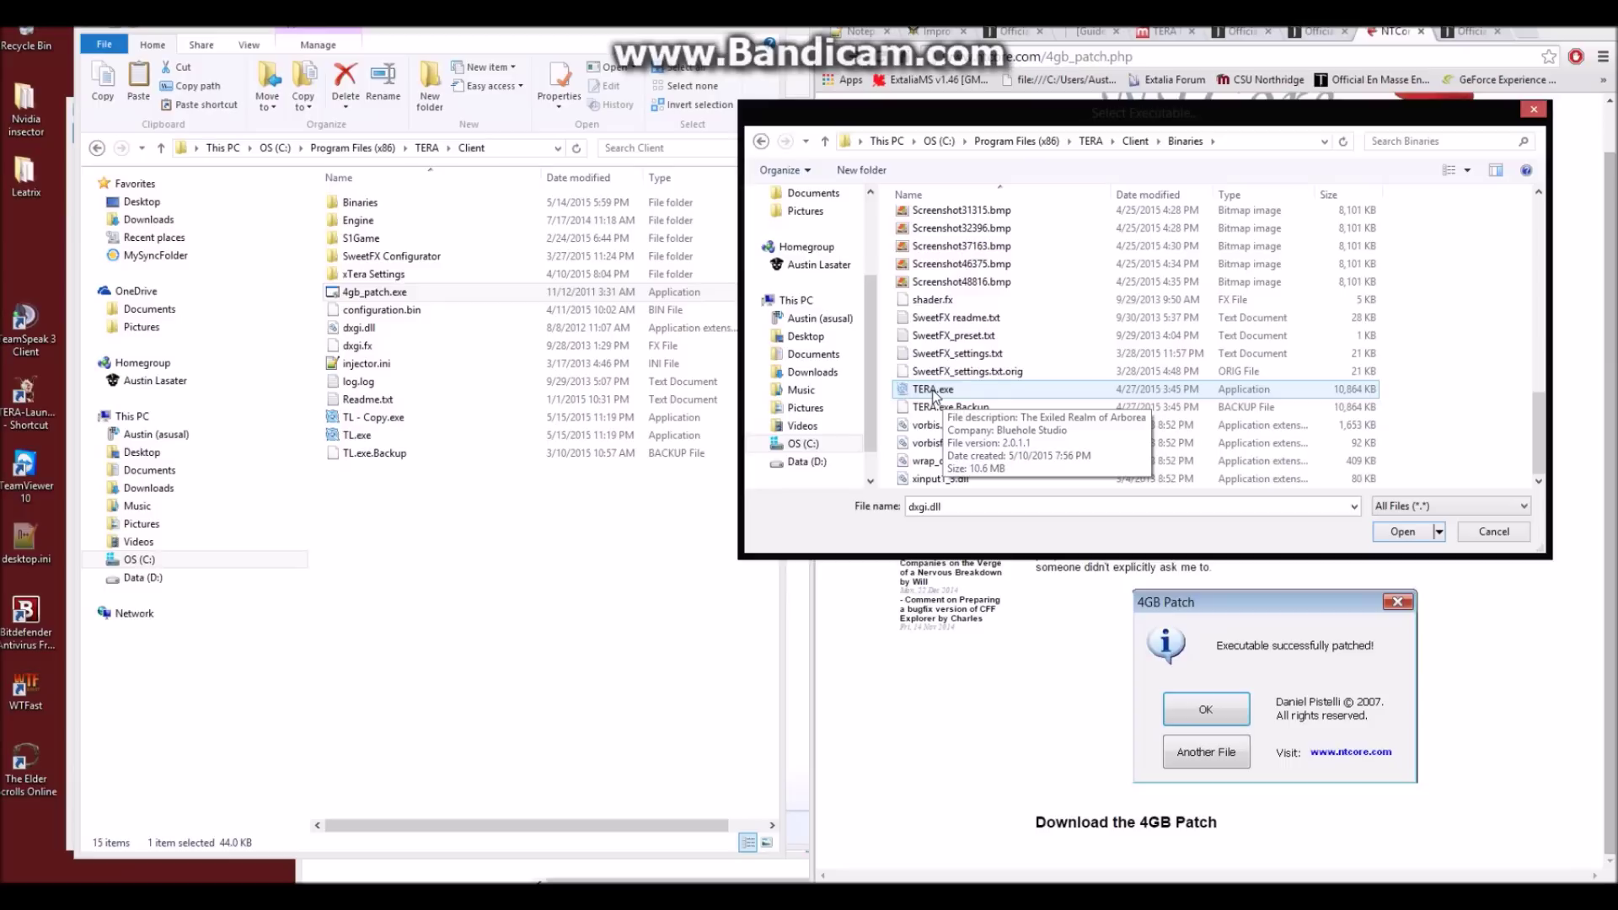
double_click(932, 390)
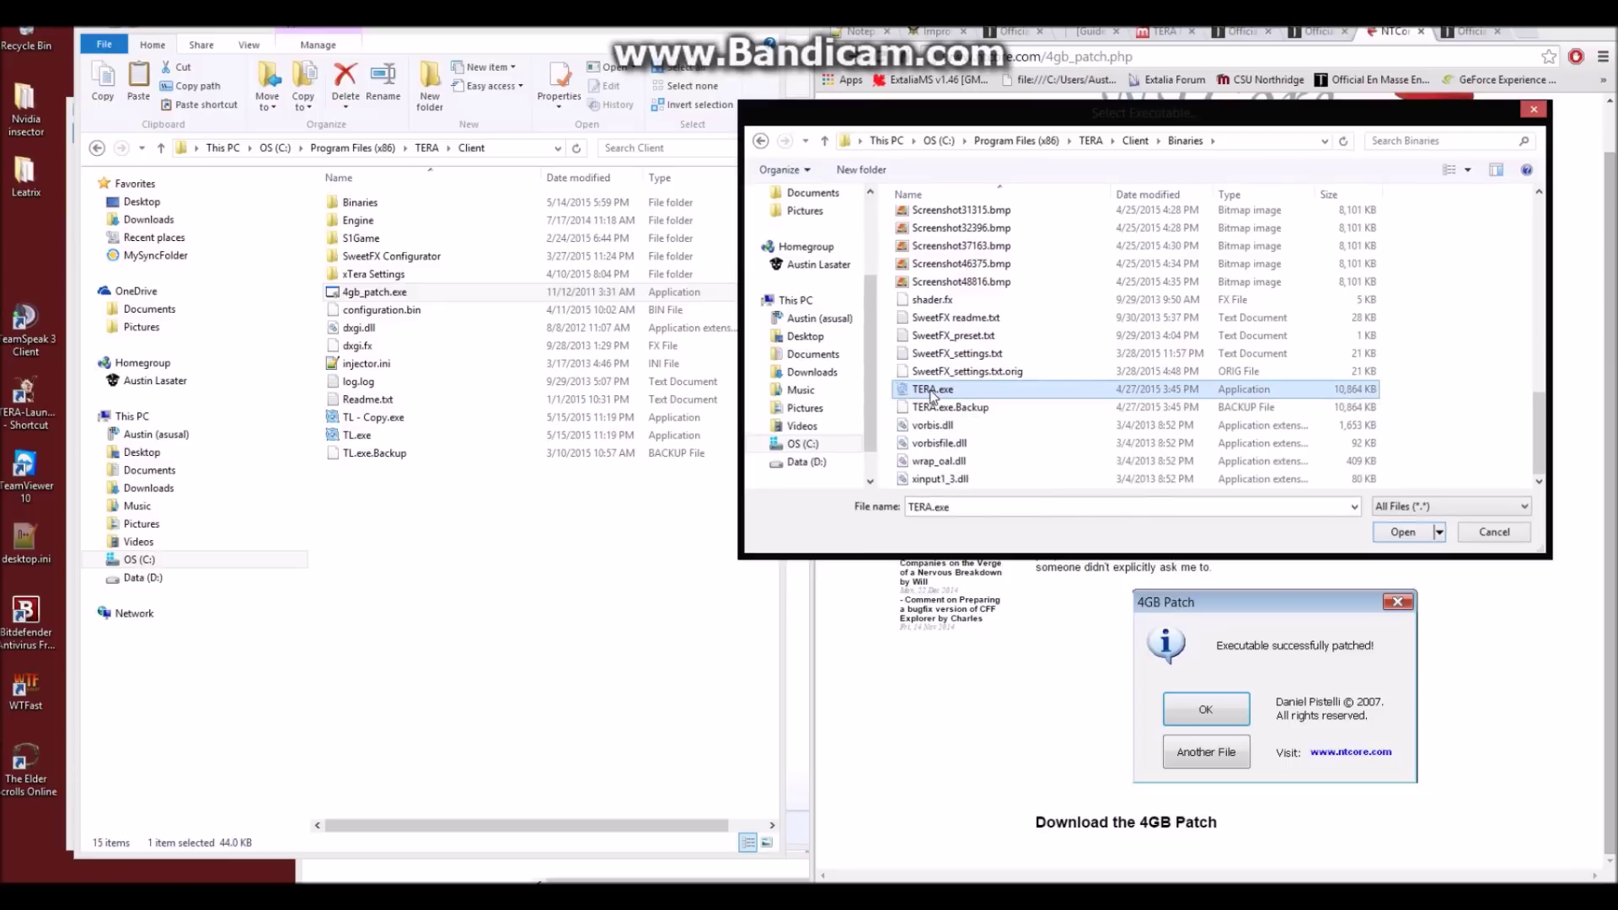
left_click(742, 466)
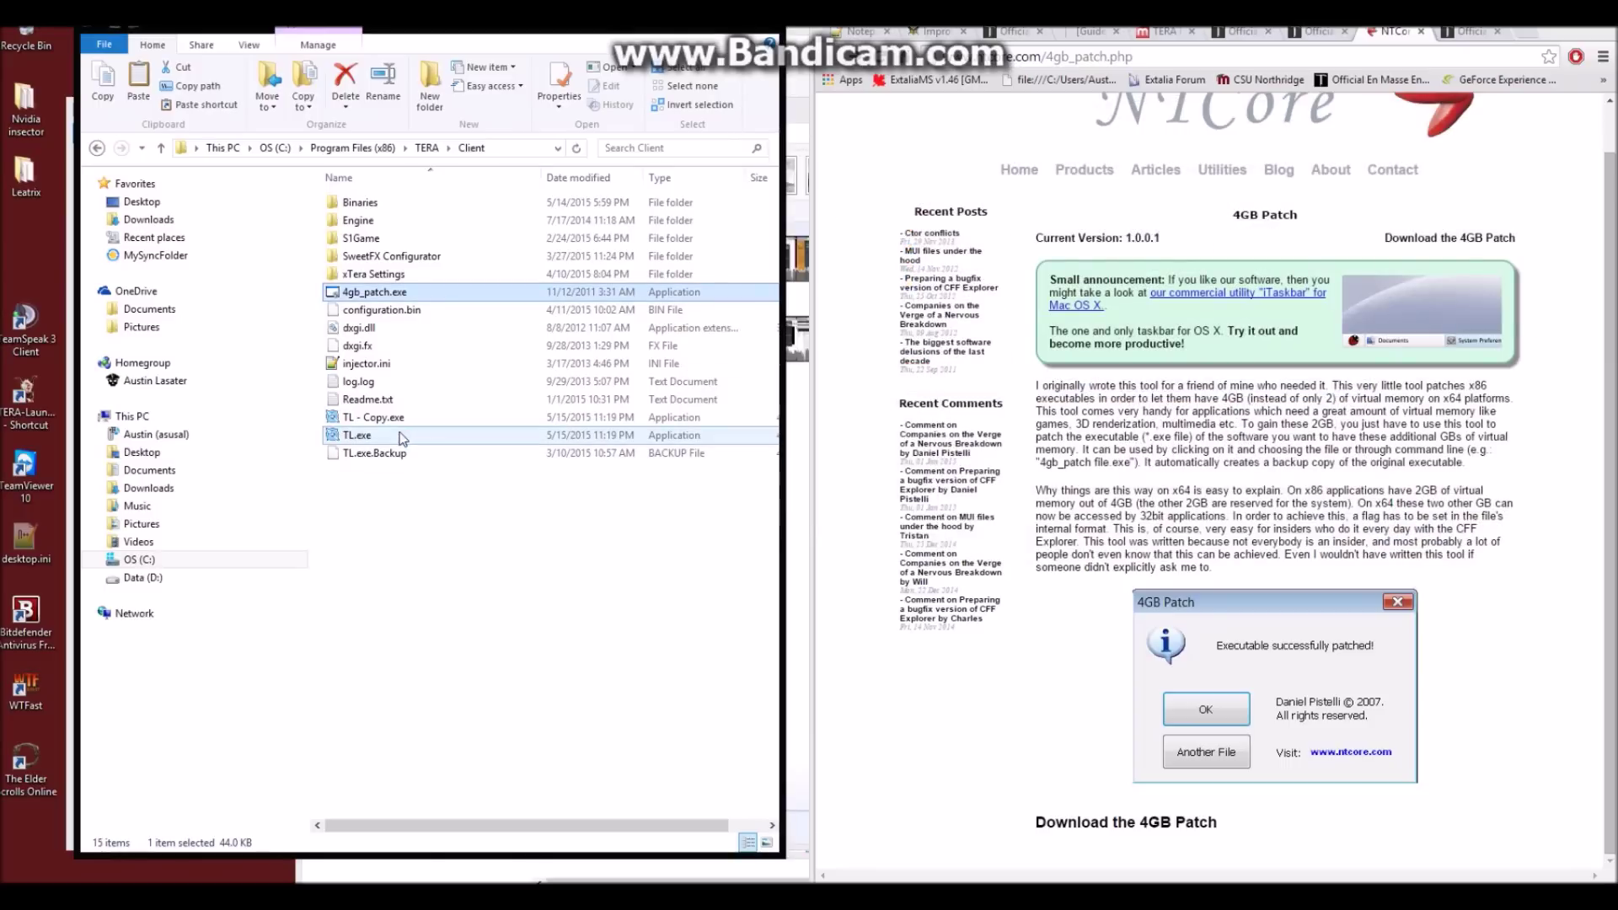
left_click(392, 420)
key("Delete")
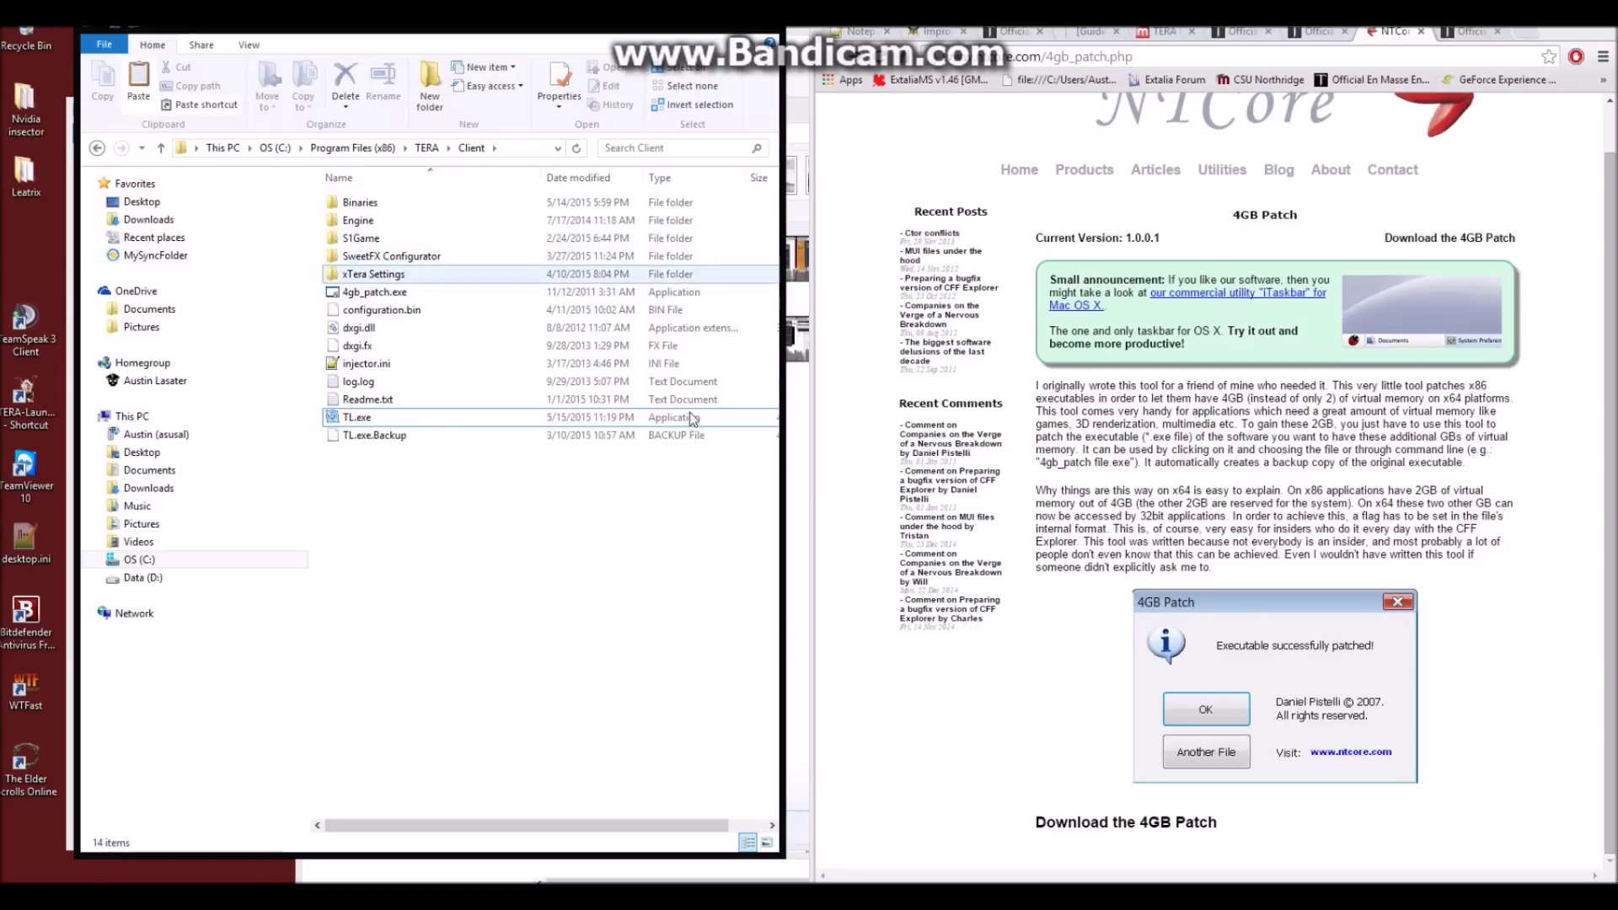
Drag the Bandicam recorder window aside to uncover the S1 .ini files
left_click(607, 881)
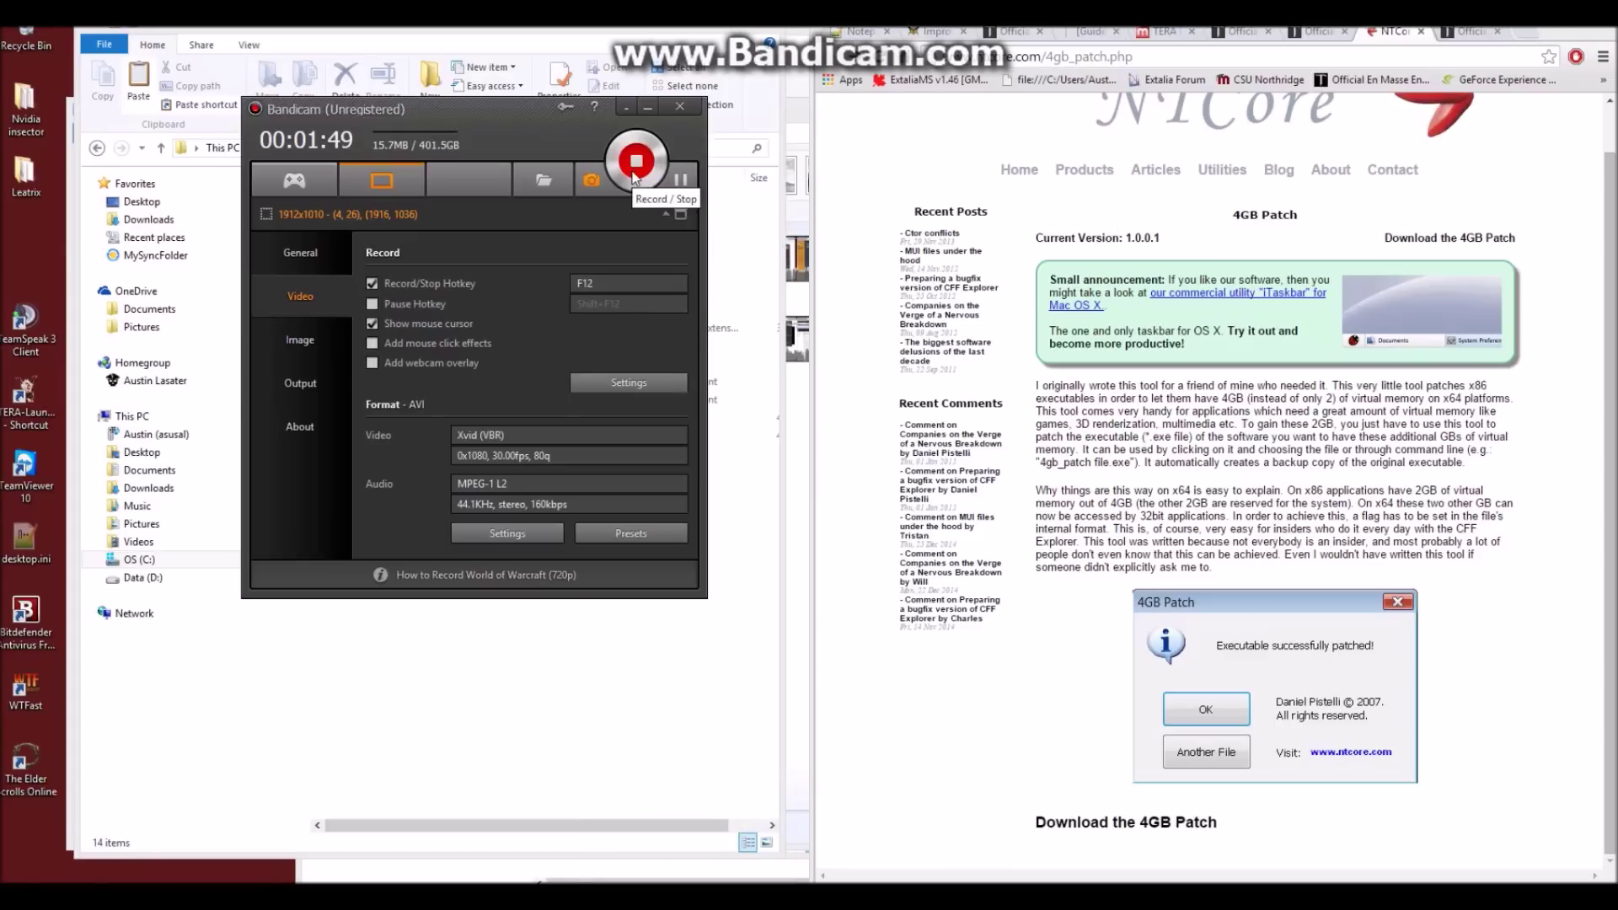
left_click_drag(540, 101, 937, 149)
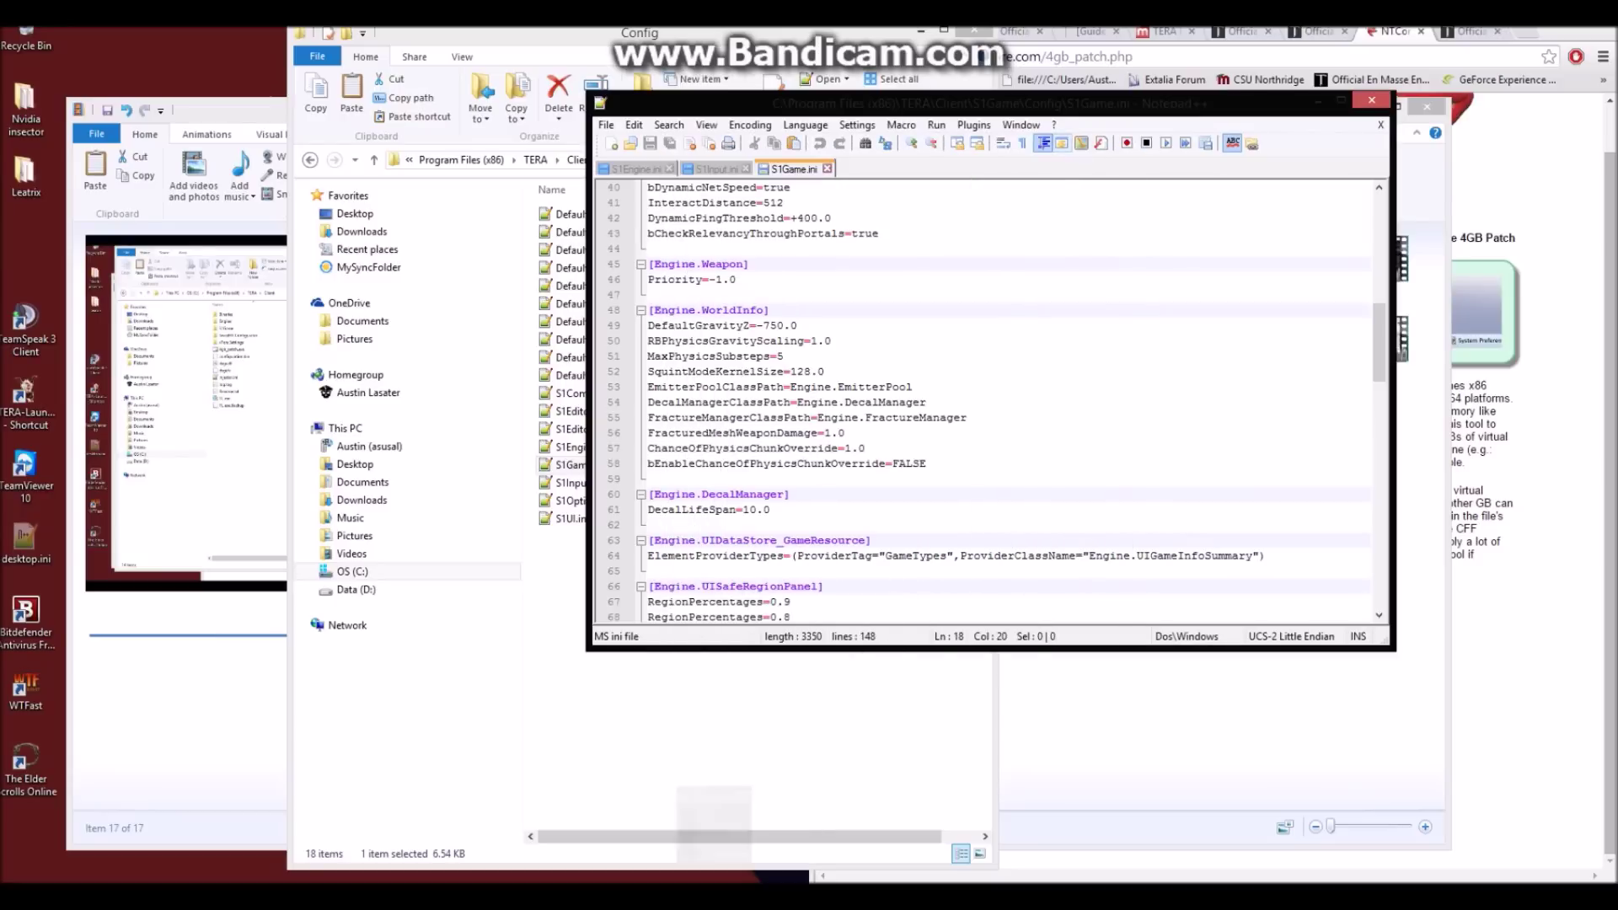
Review the S1Input.ini, S1Engine.ini and S1Game.ini tabs, checking the File menu on each
left_click_drag(873, 116, 767, 192)
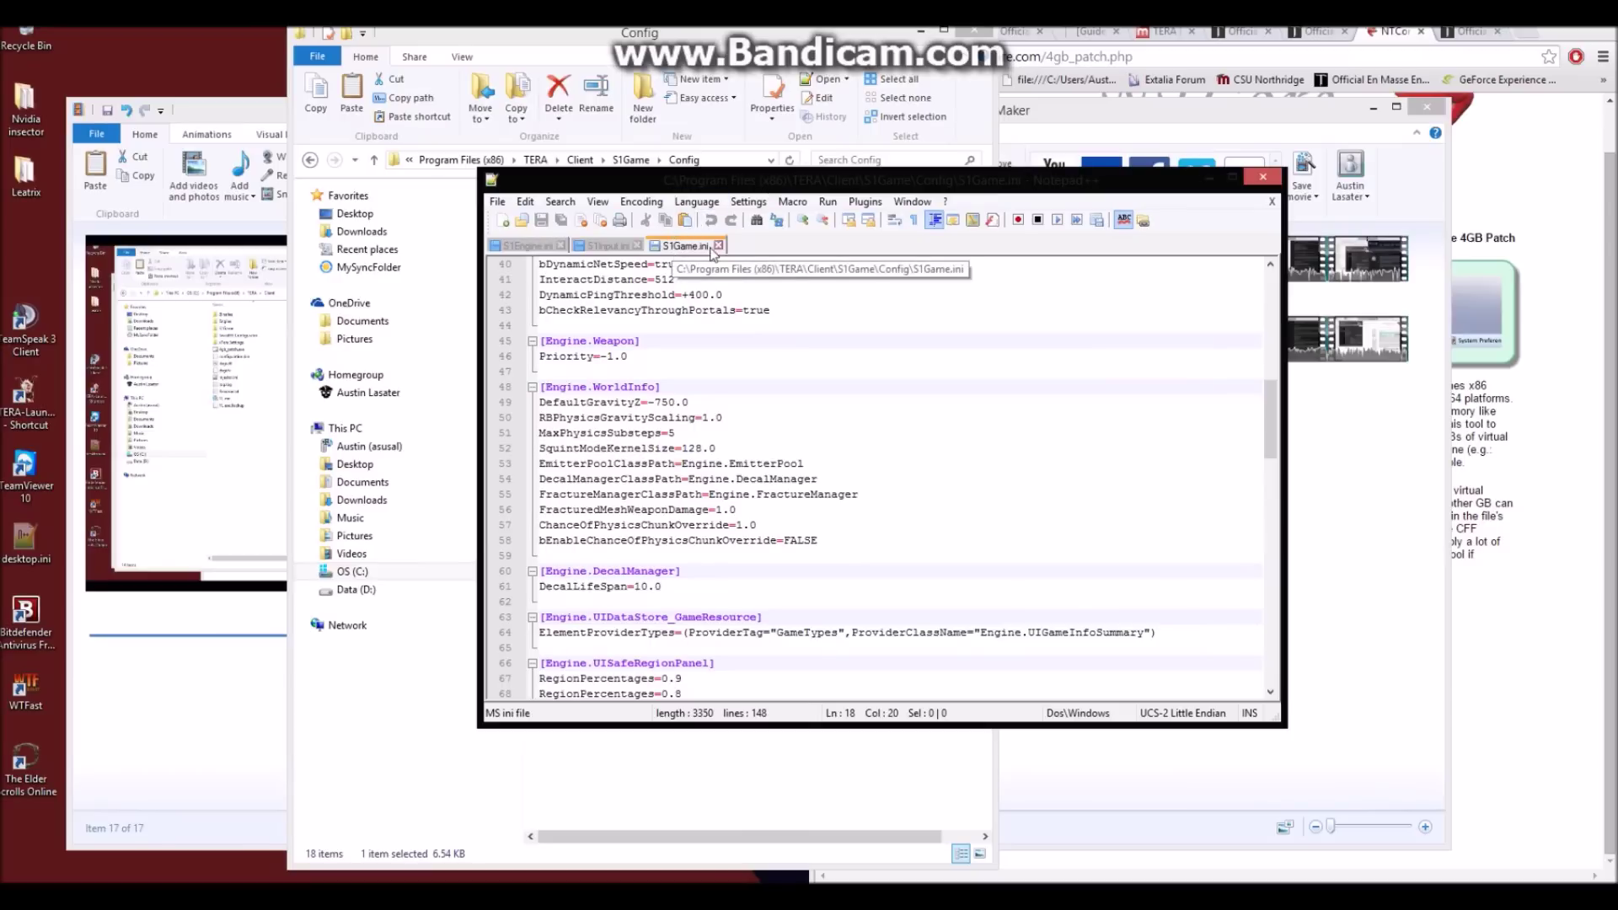
left_click(605, 246)
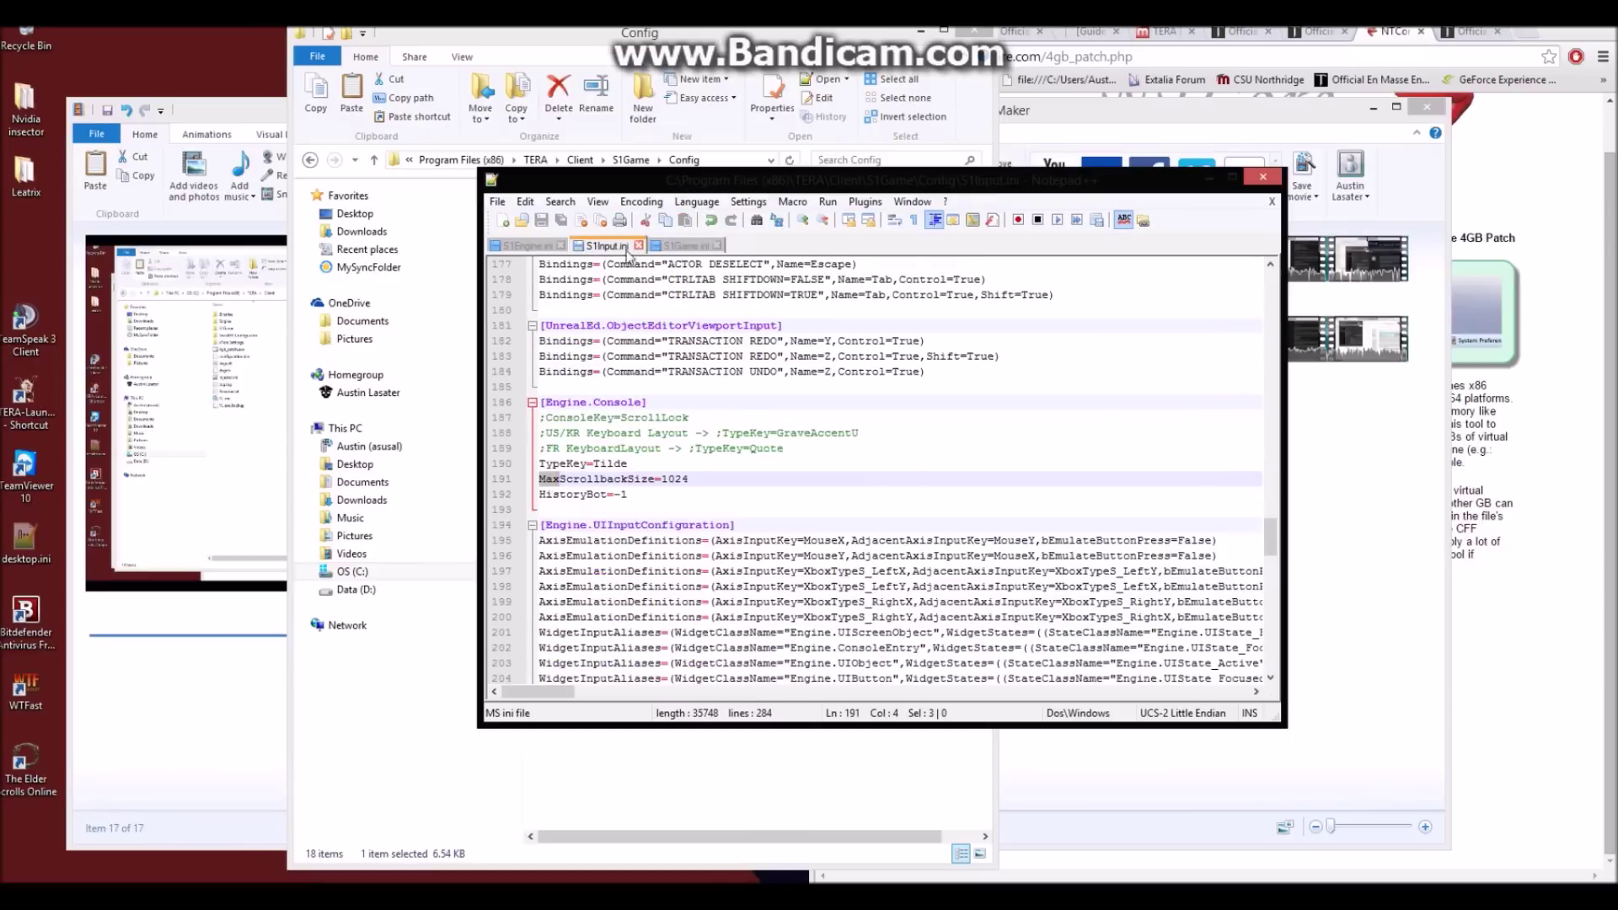
left_click(528, 247)
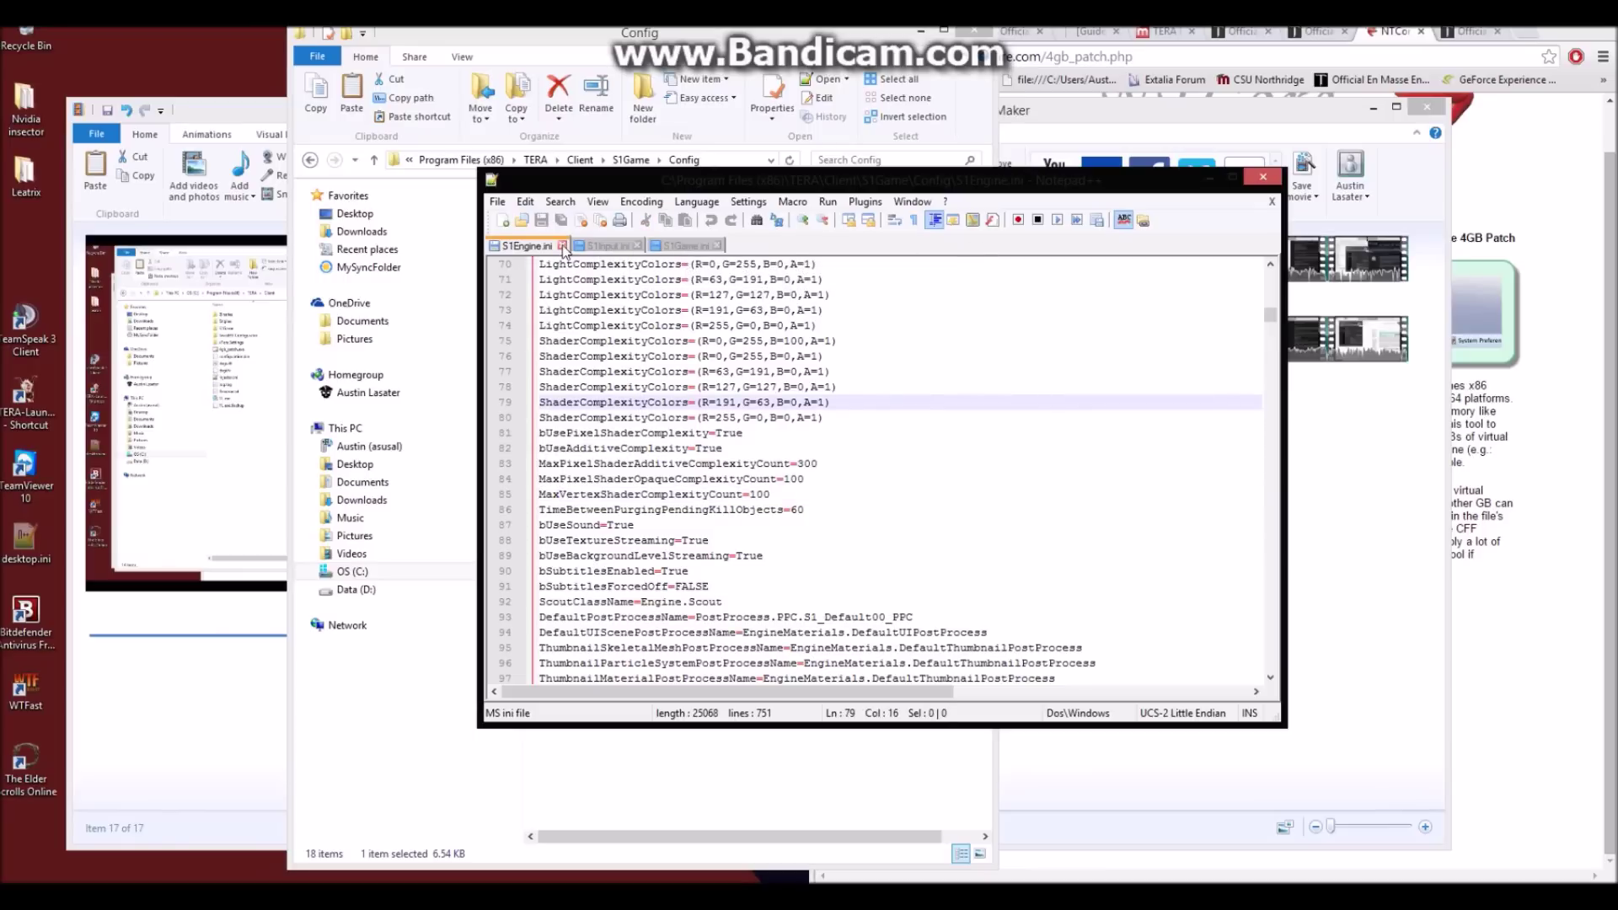
left_click(495, 202)
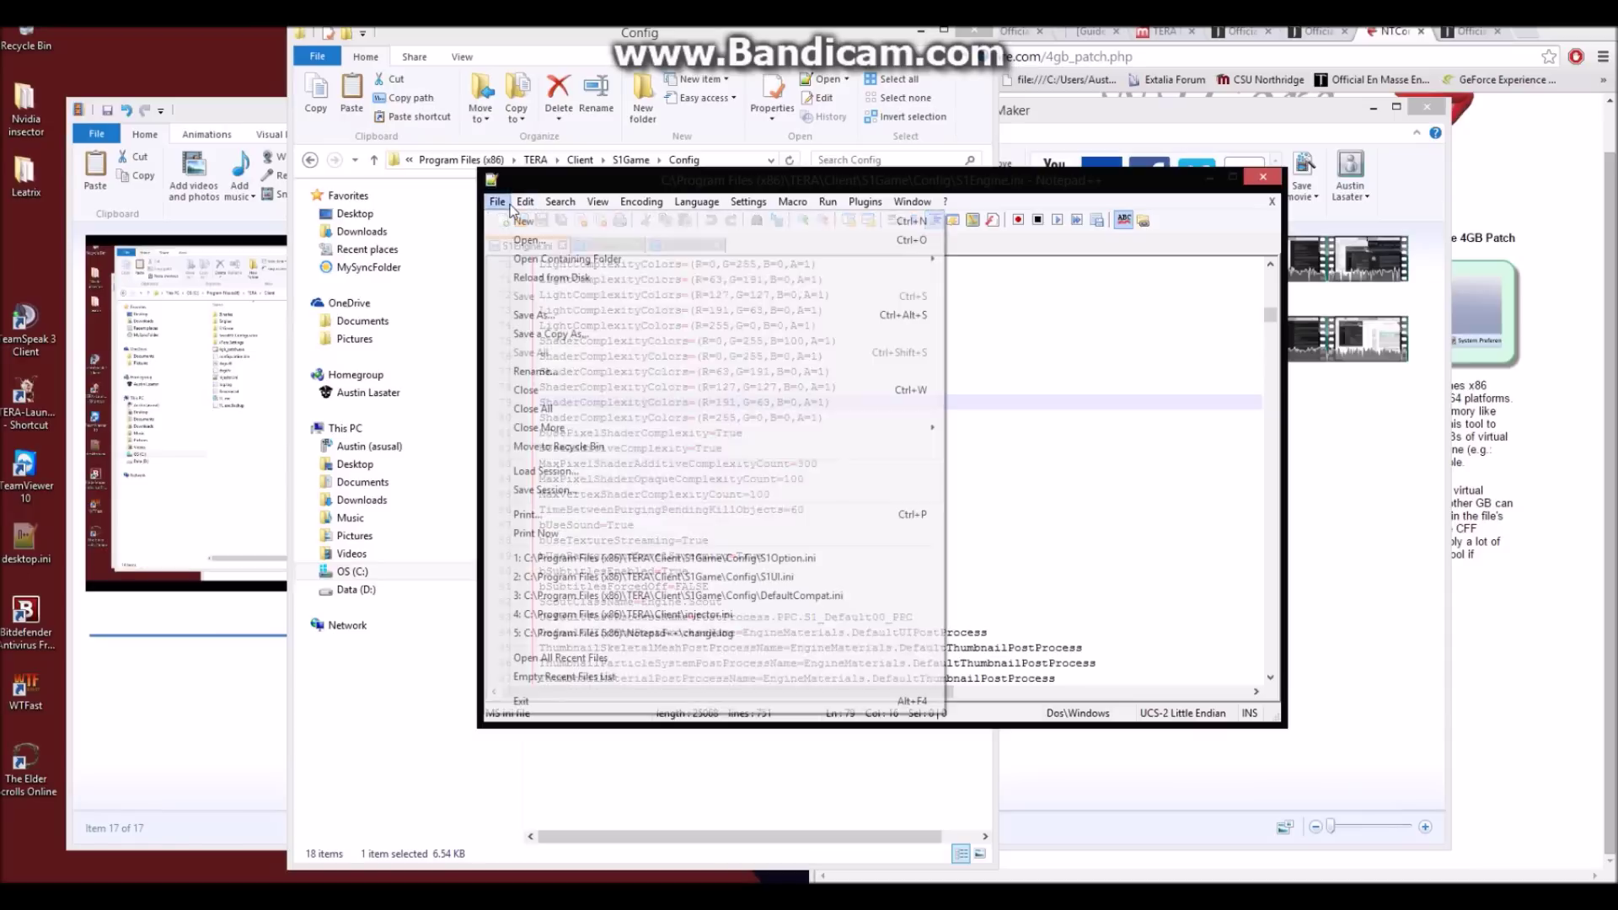
left_click(494, 204)
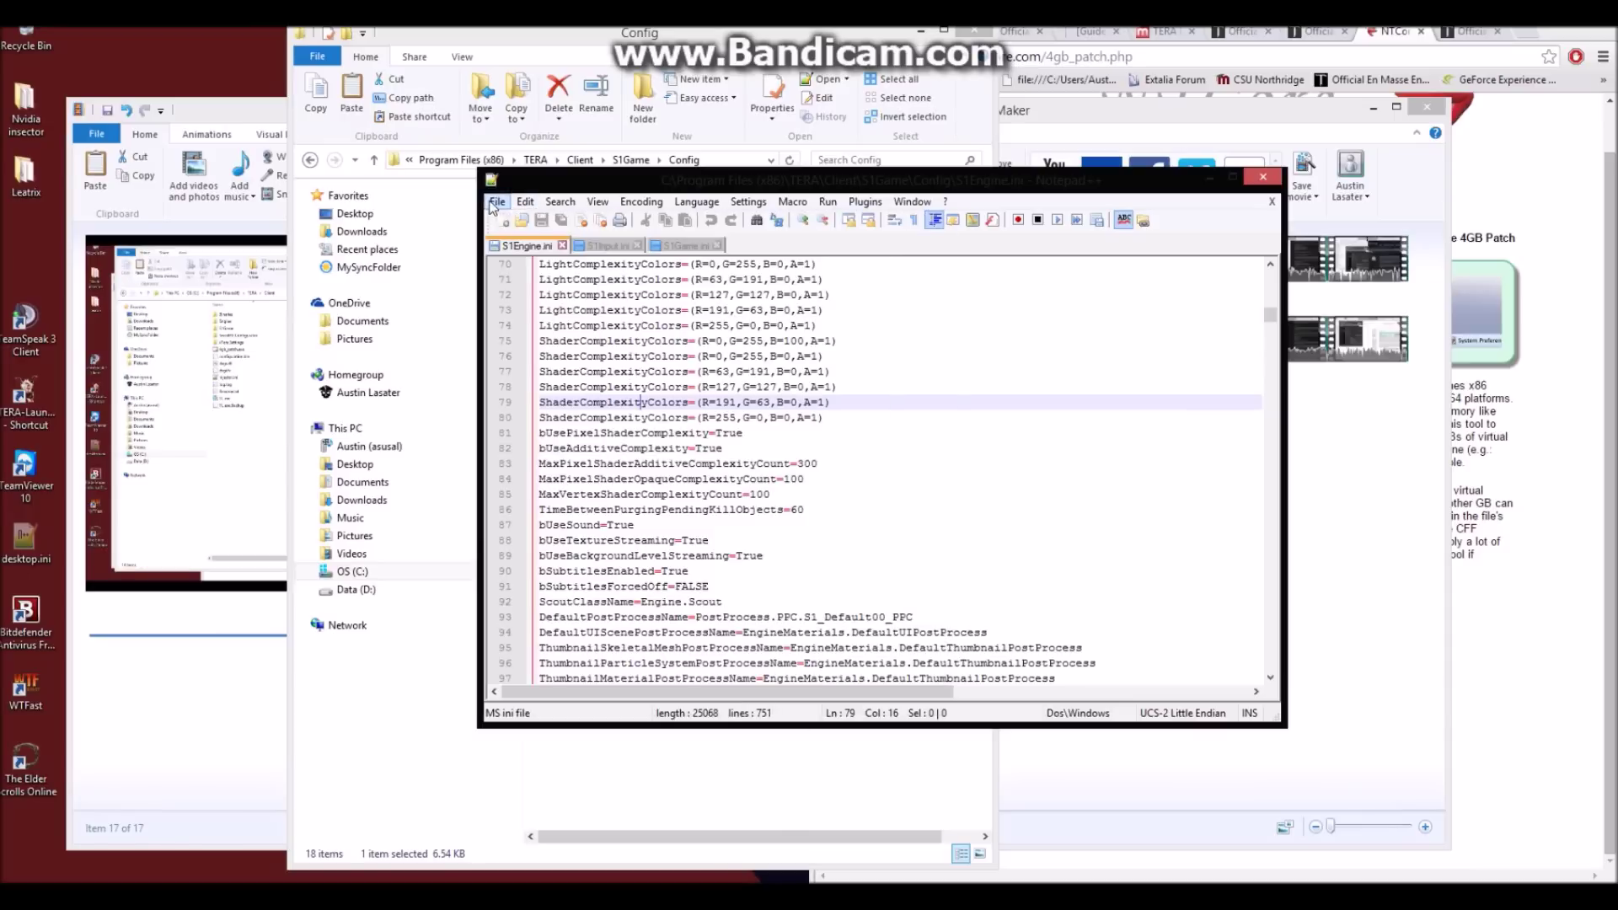
left_click(605, 245)
left_click(499, 202)
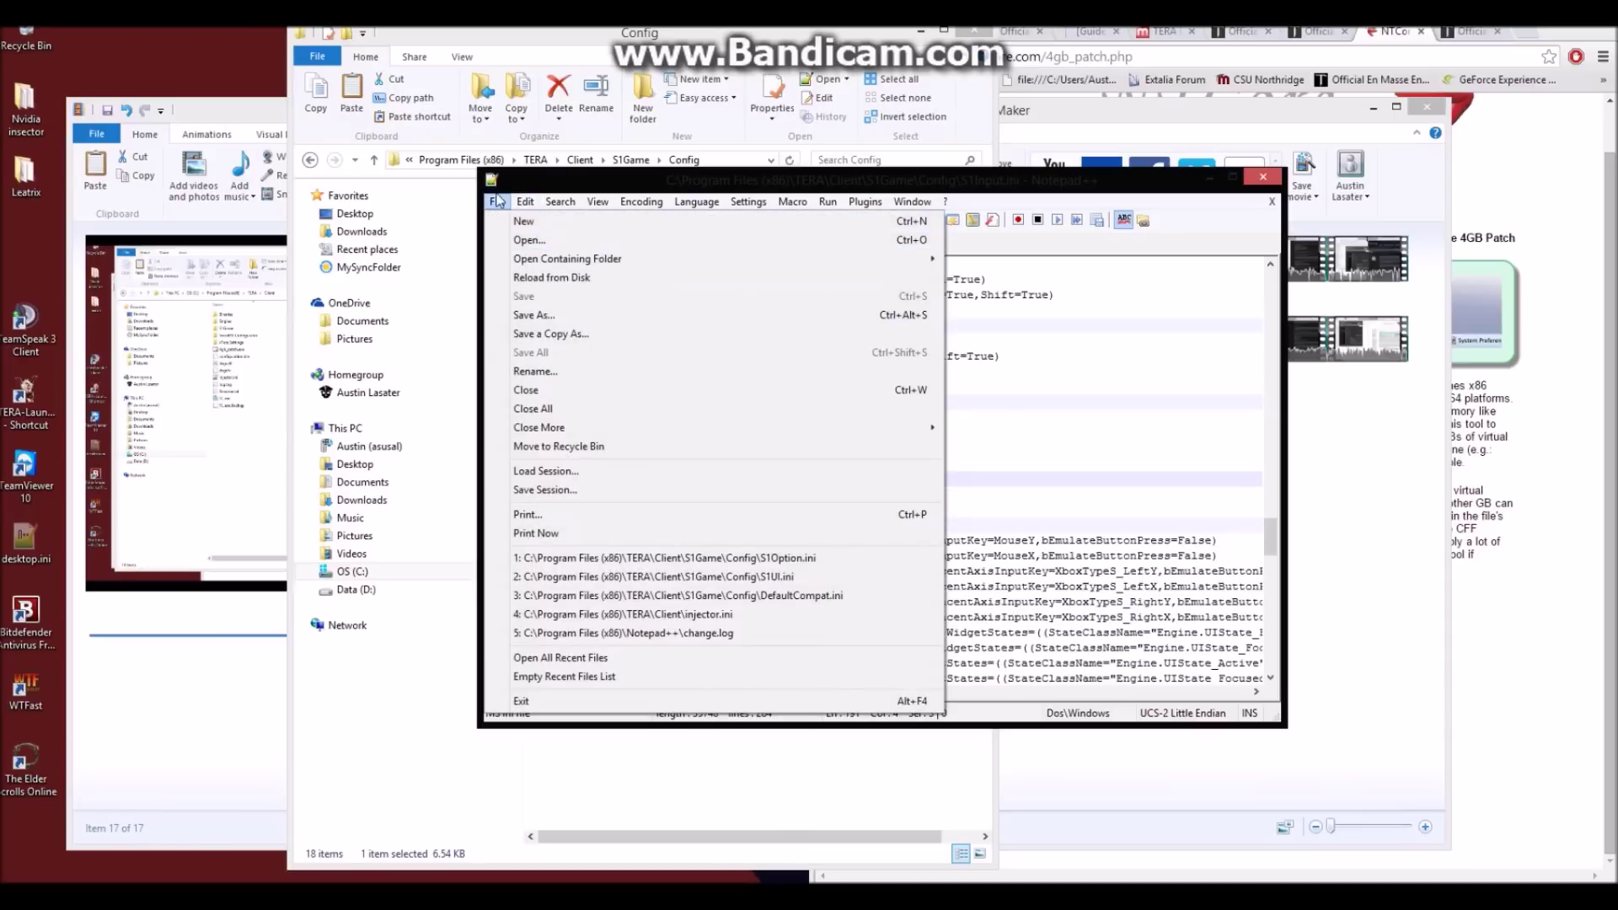
left_click(497, 202)
left_click(674, 246)
left_click(497, 202)
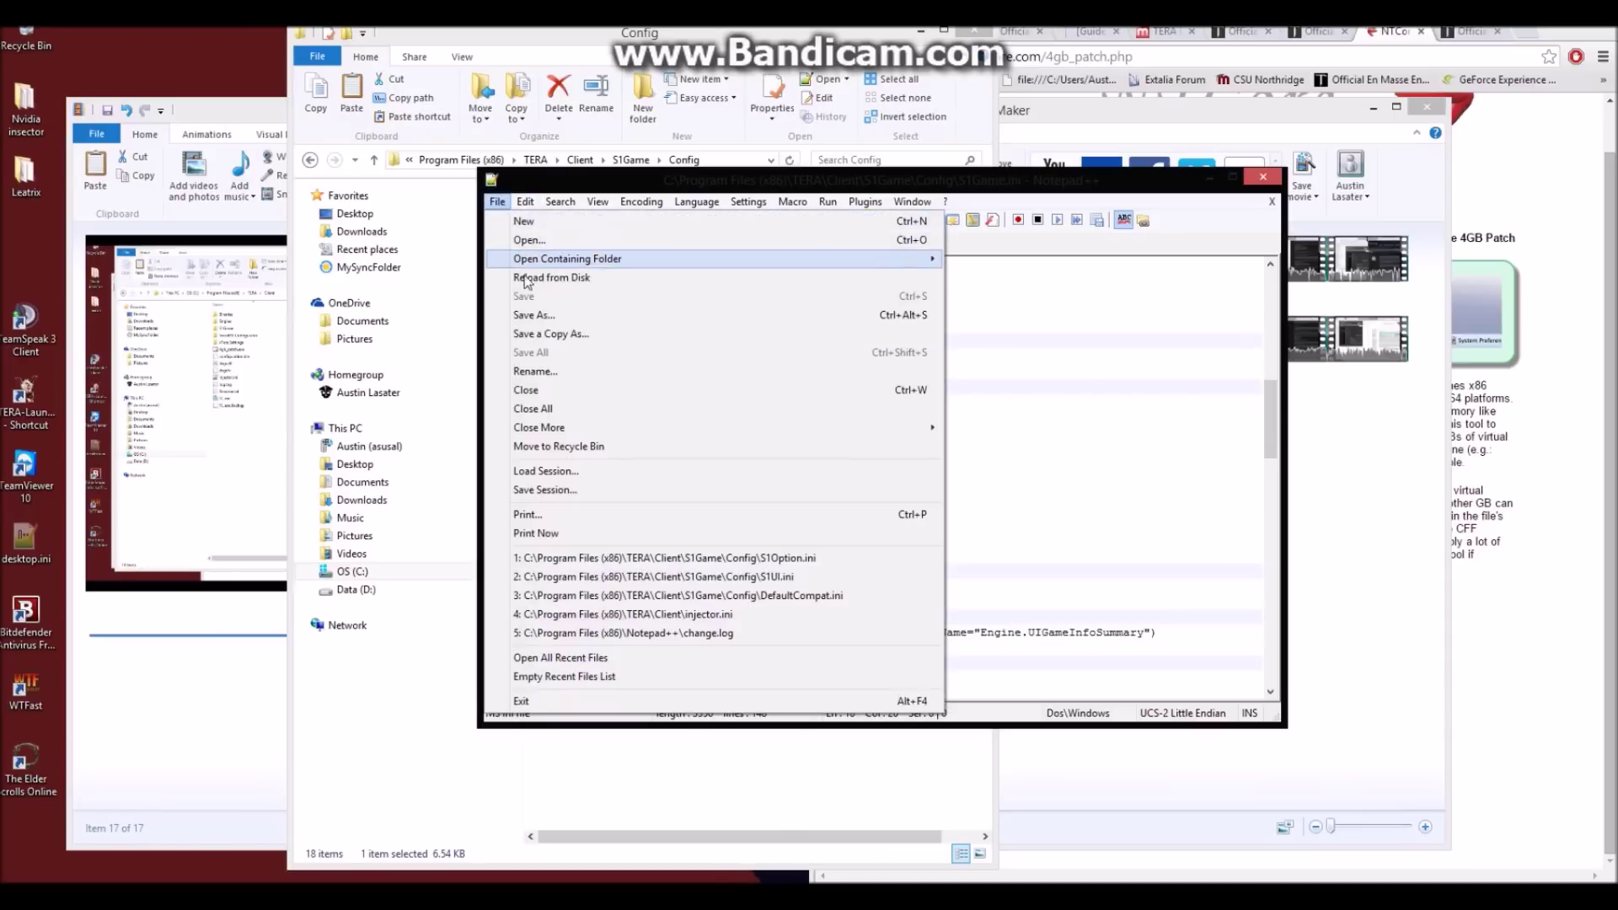
left_click(497, 203)
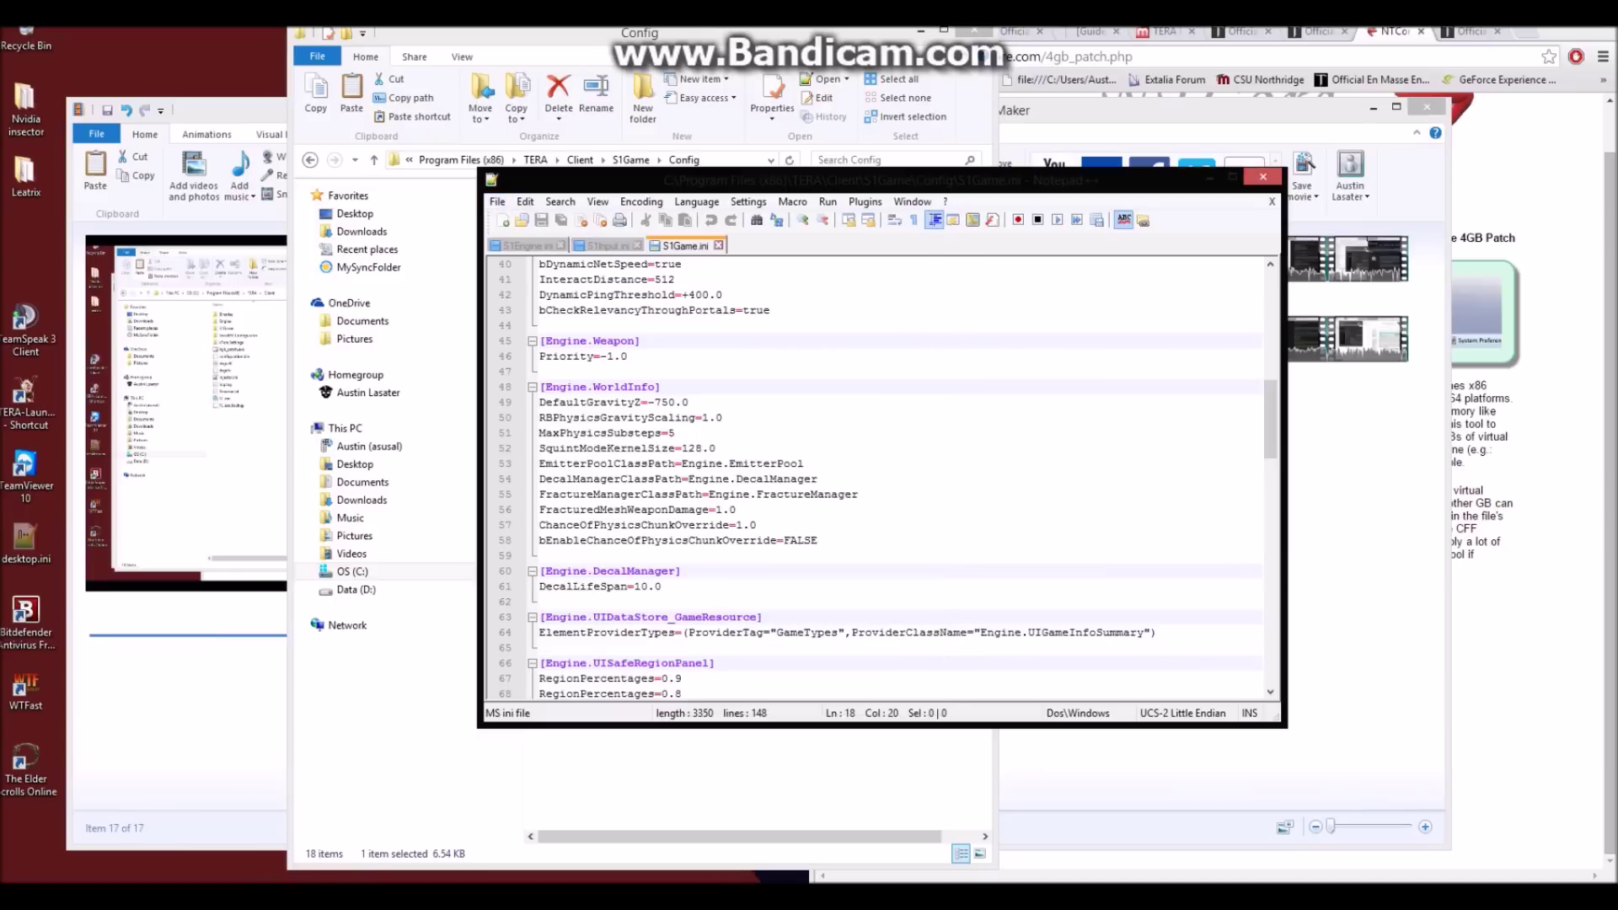
Close the S1Engine, S1Input and S1Game tabs and exit Notepad++
left_click(560, 245)
left_click(559, 246)
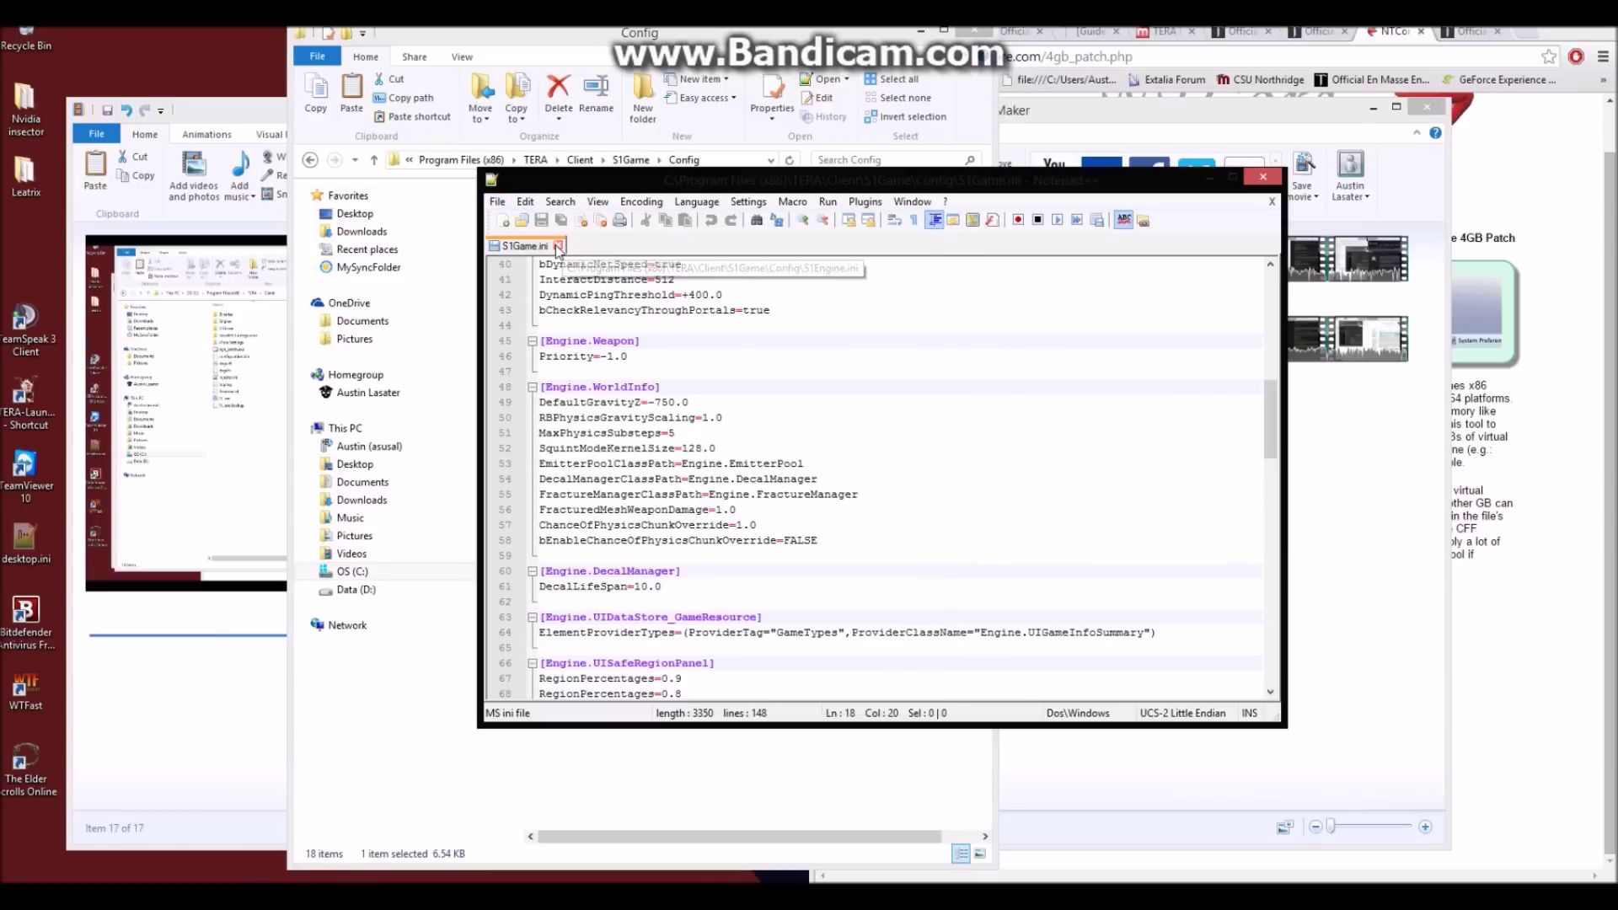
left_click(560, 245)
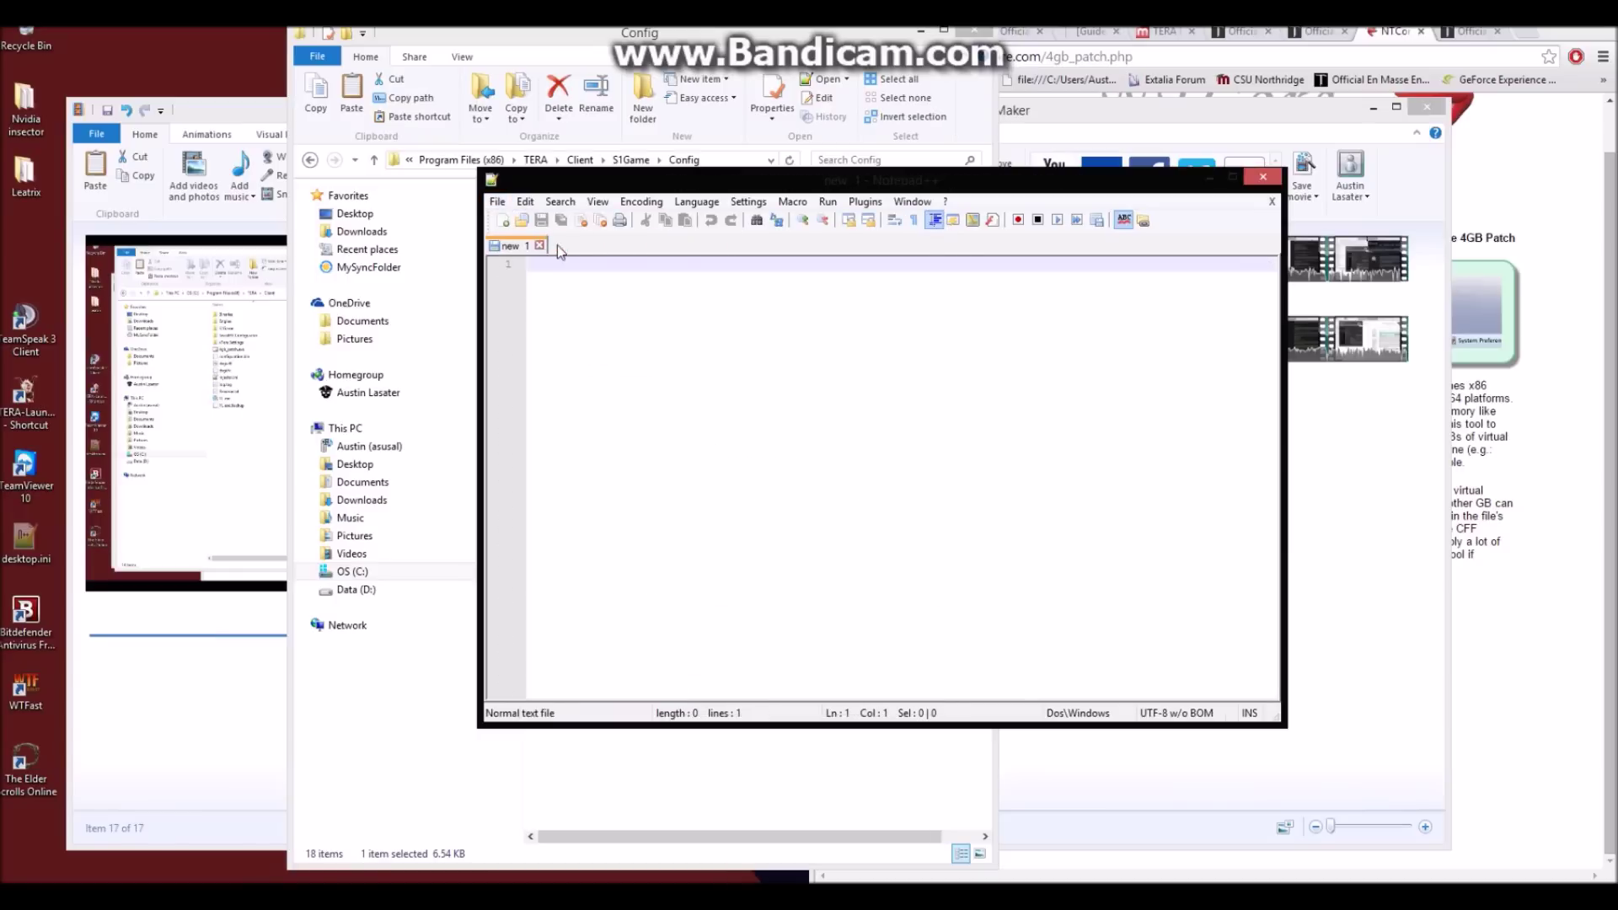
left_click(1261, 178)
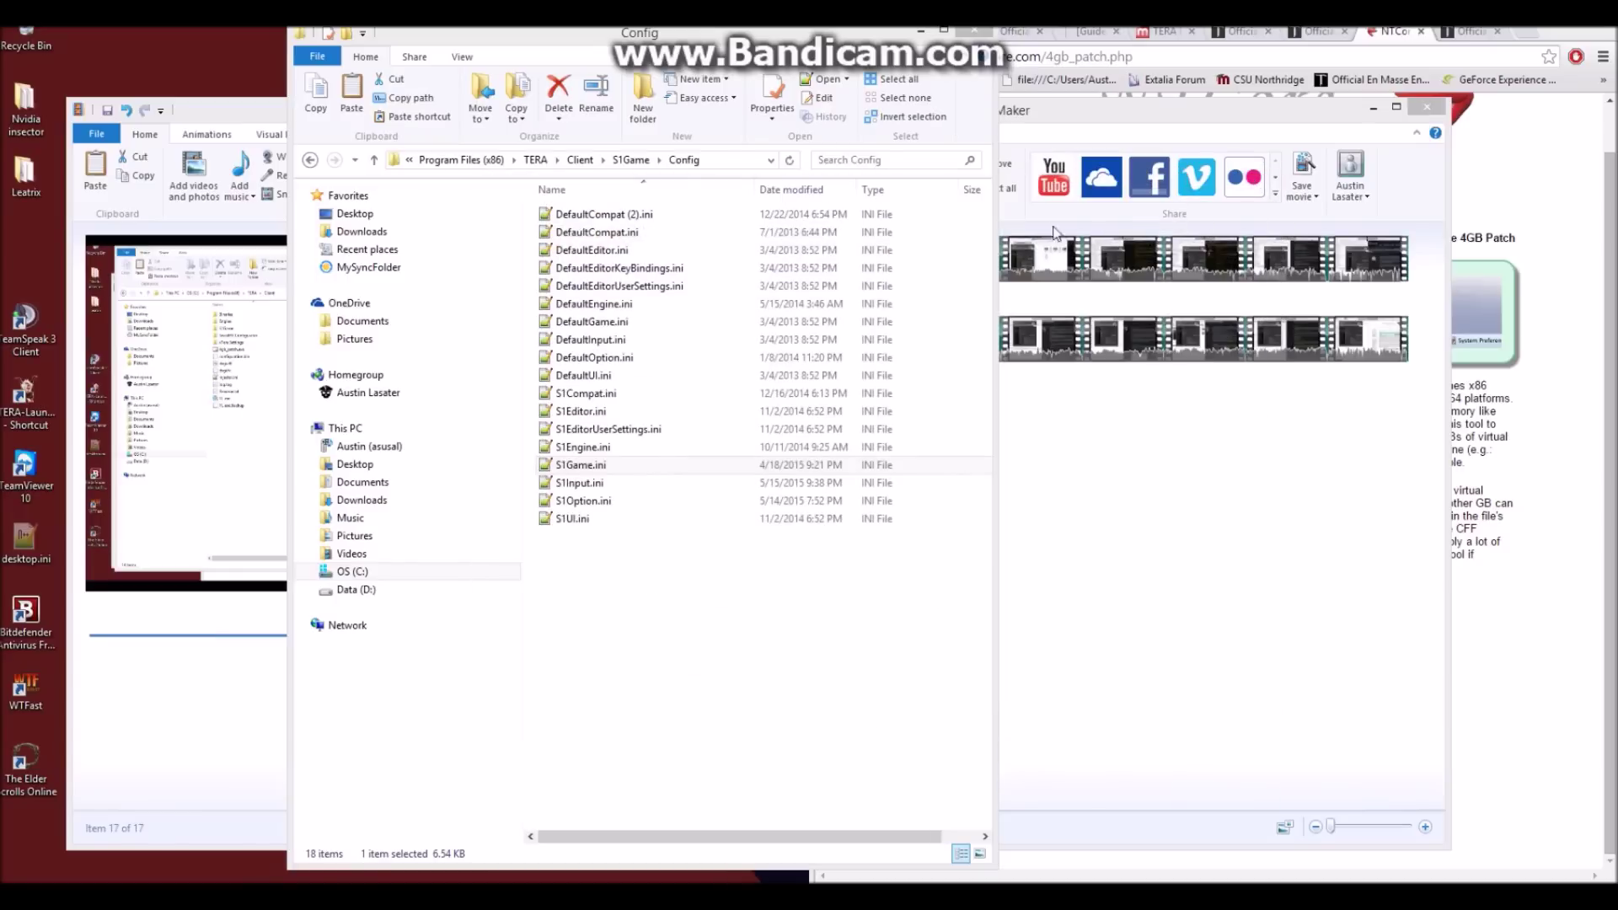
Make S1Engine.ini read-only through its Properties
left_click(590, 483)
right_click(591, 456)
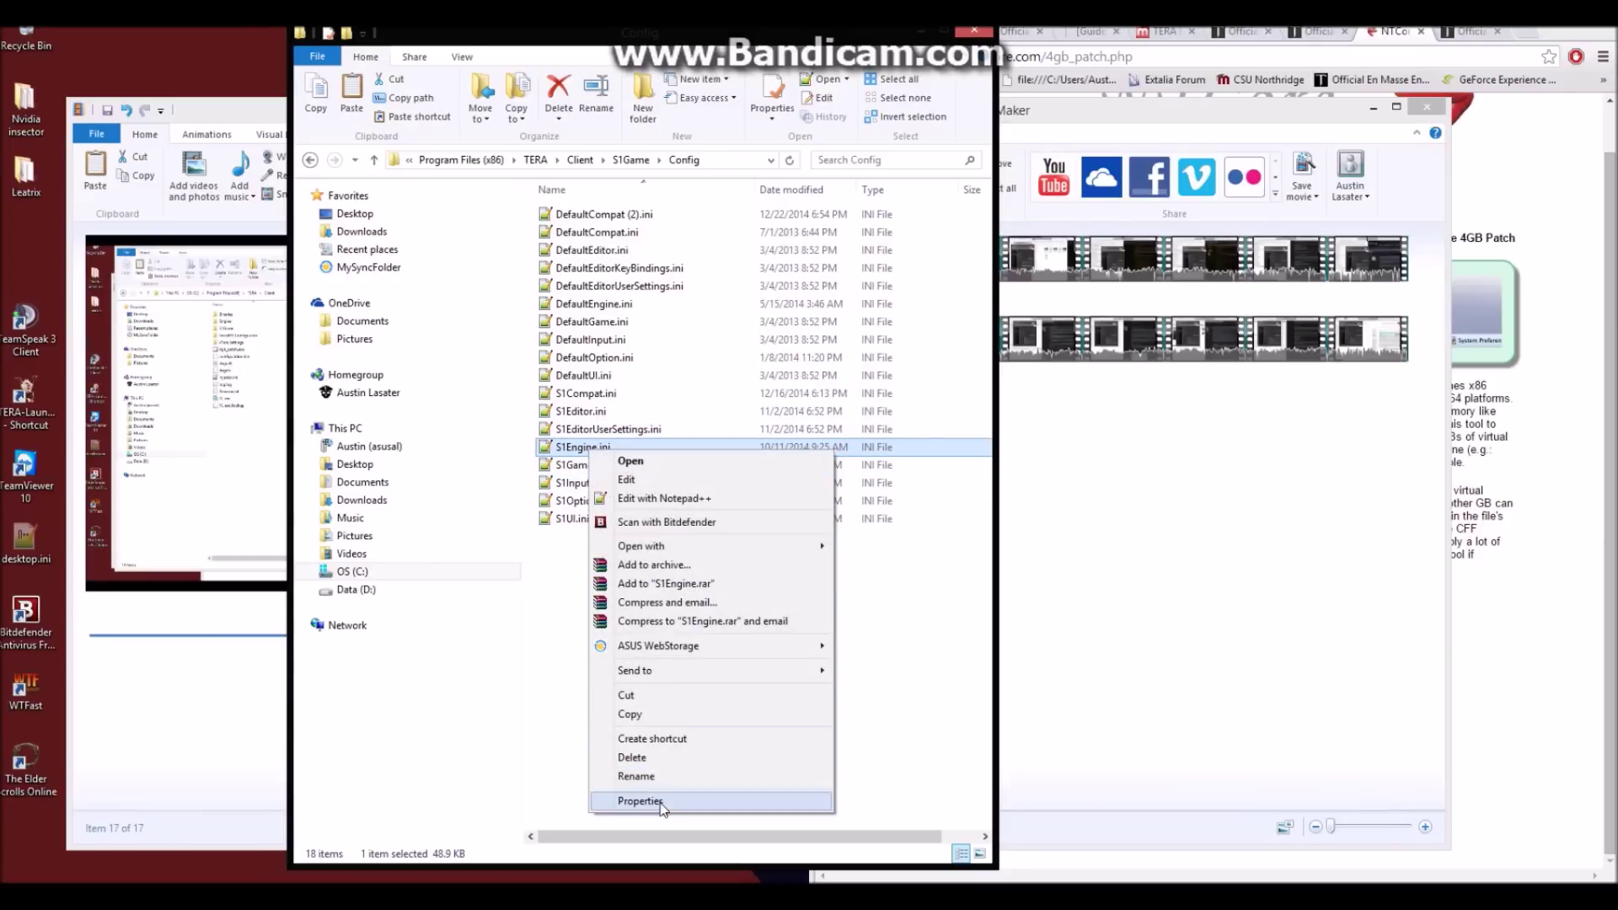
left_click(664, 798)
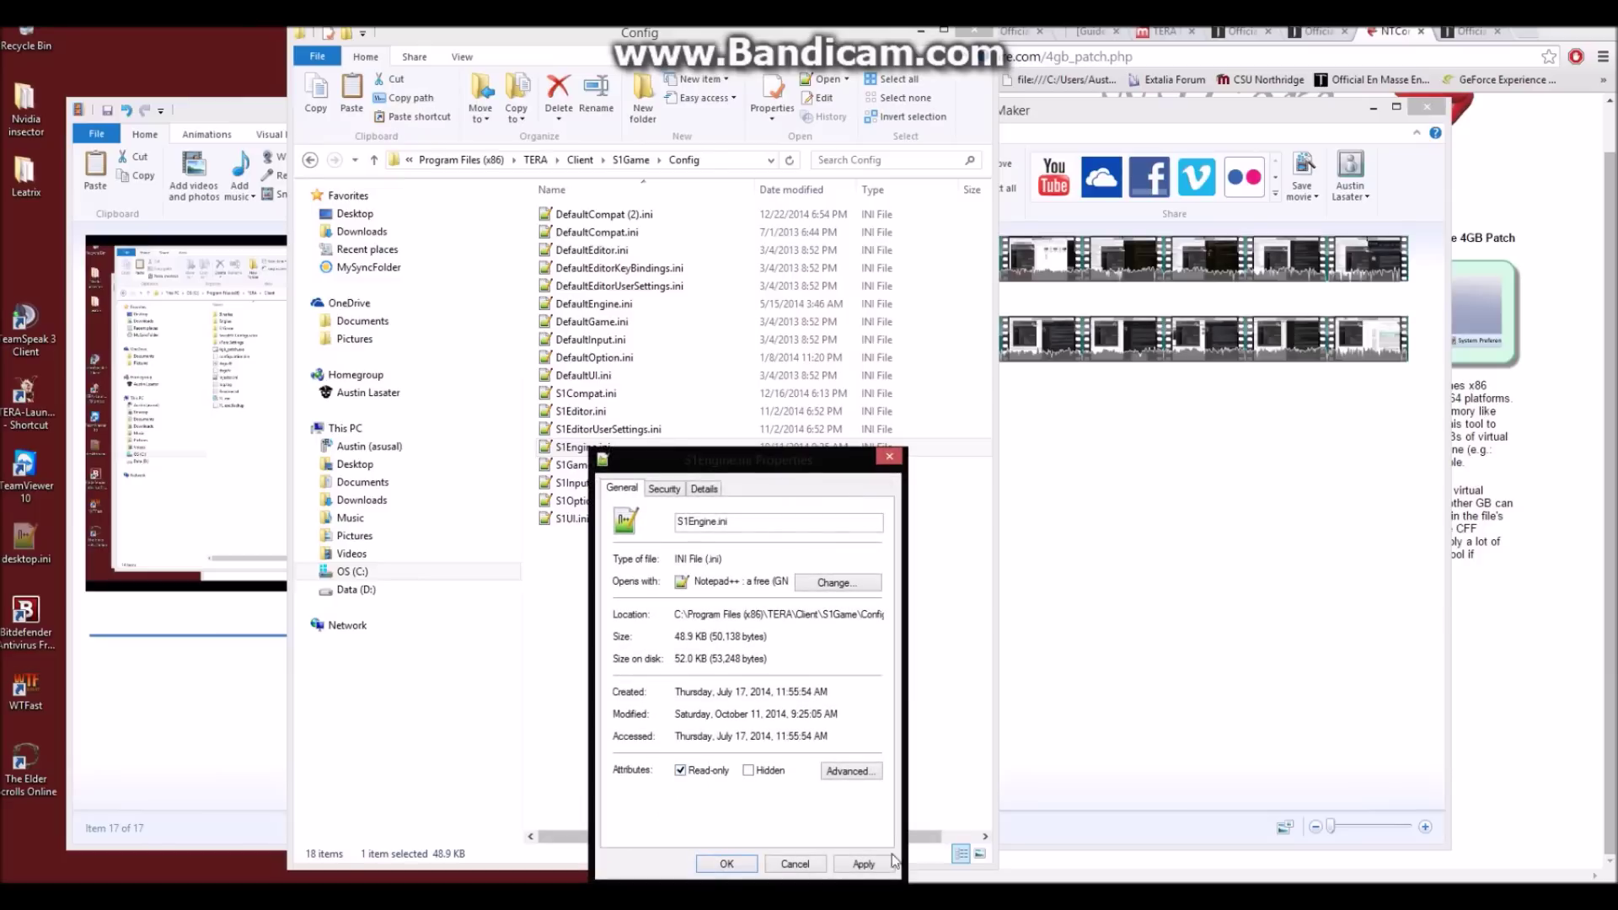
left_click(877, 860)
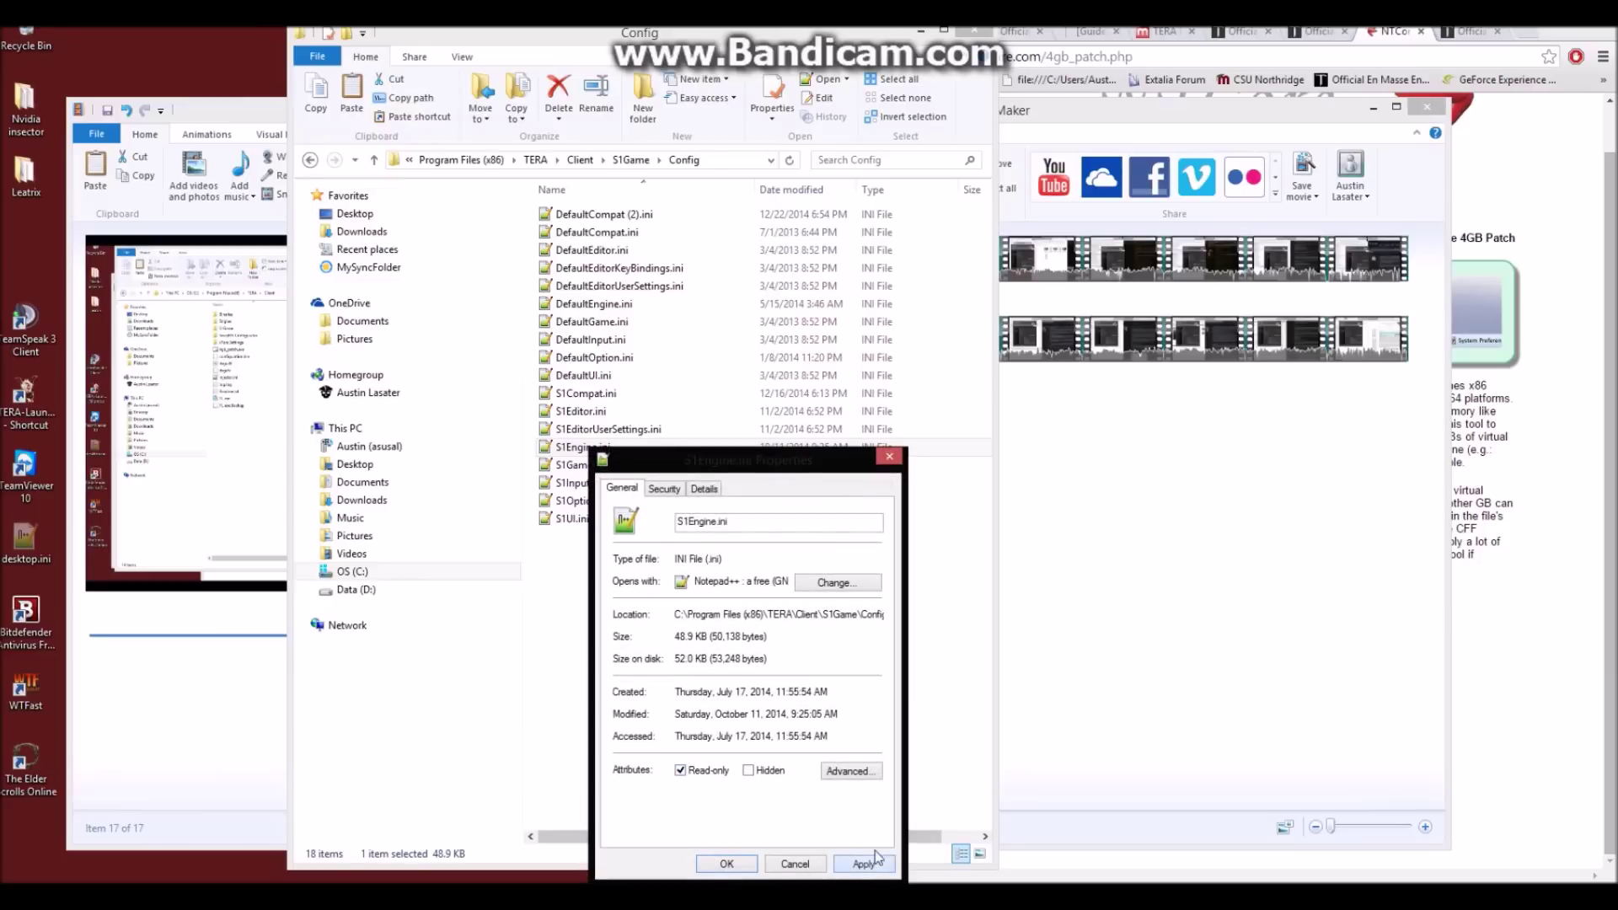
left_click(723, 864)
Make S1Game.ini and S1Input.ini read-only as well
left_click(581, 464)
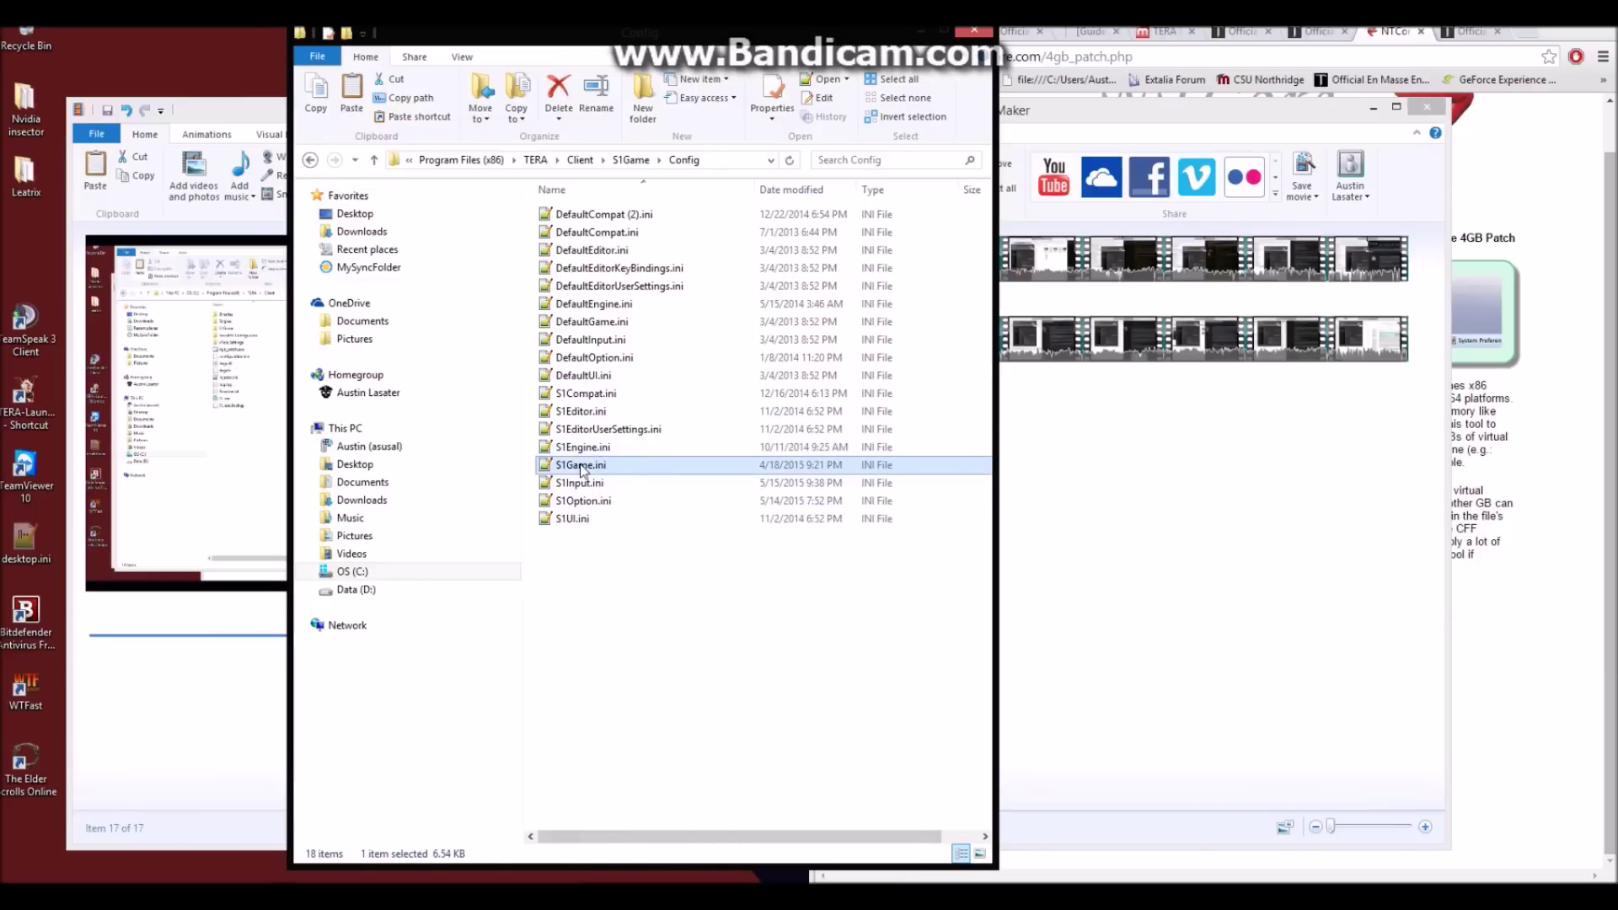
right_click(581, 464)
left_click(649, 815)
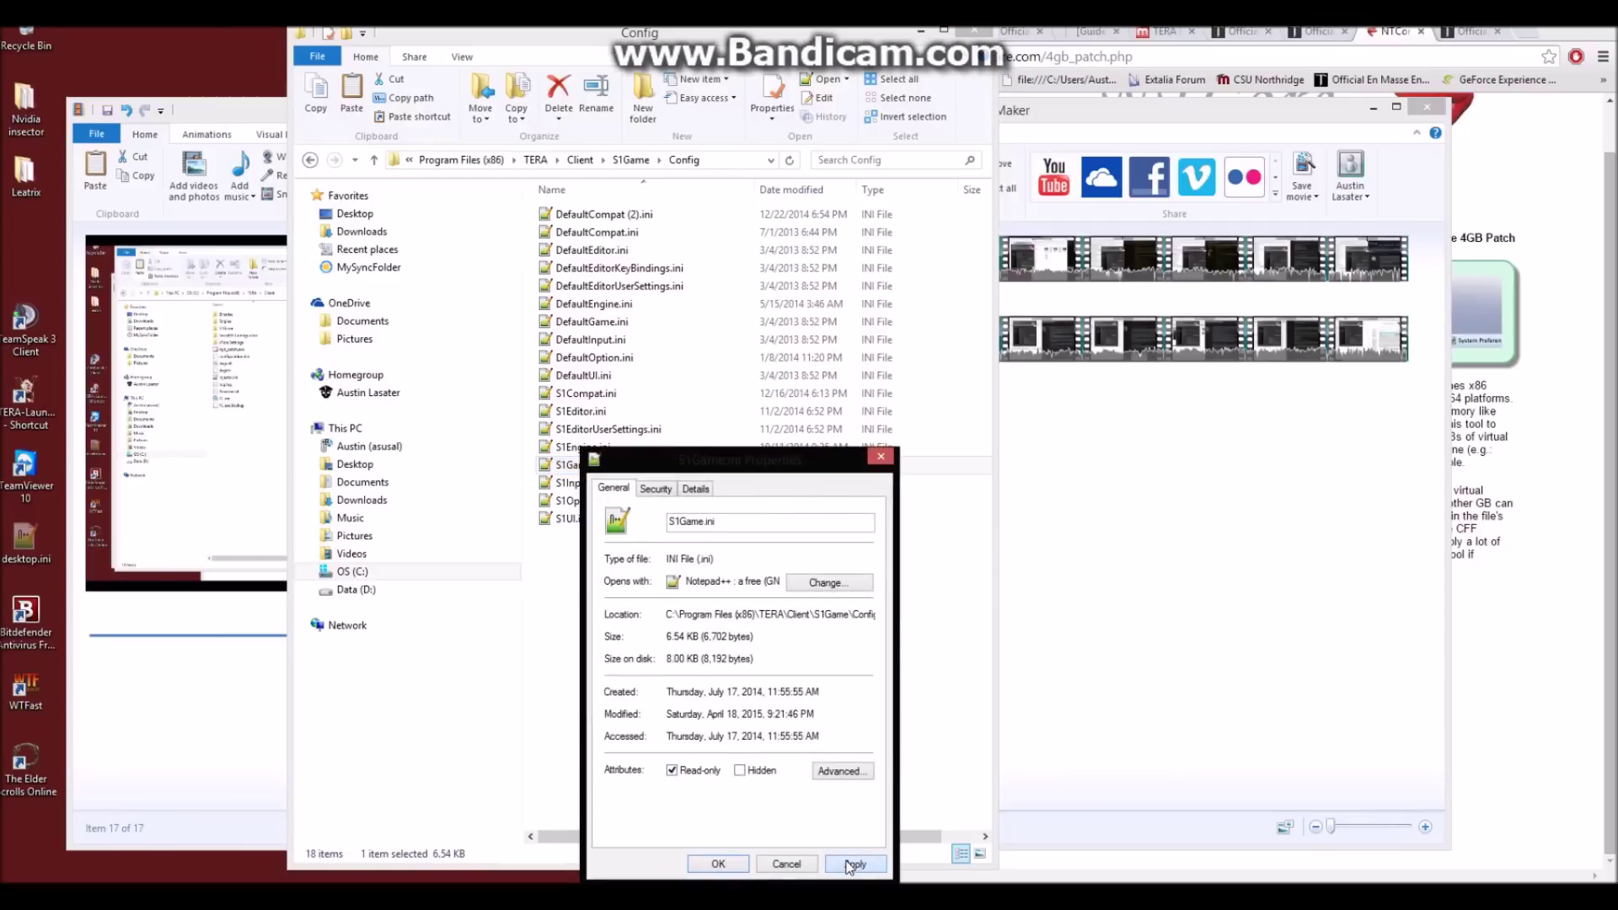
left_click(718, 862)
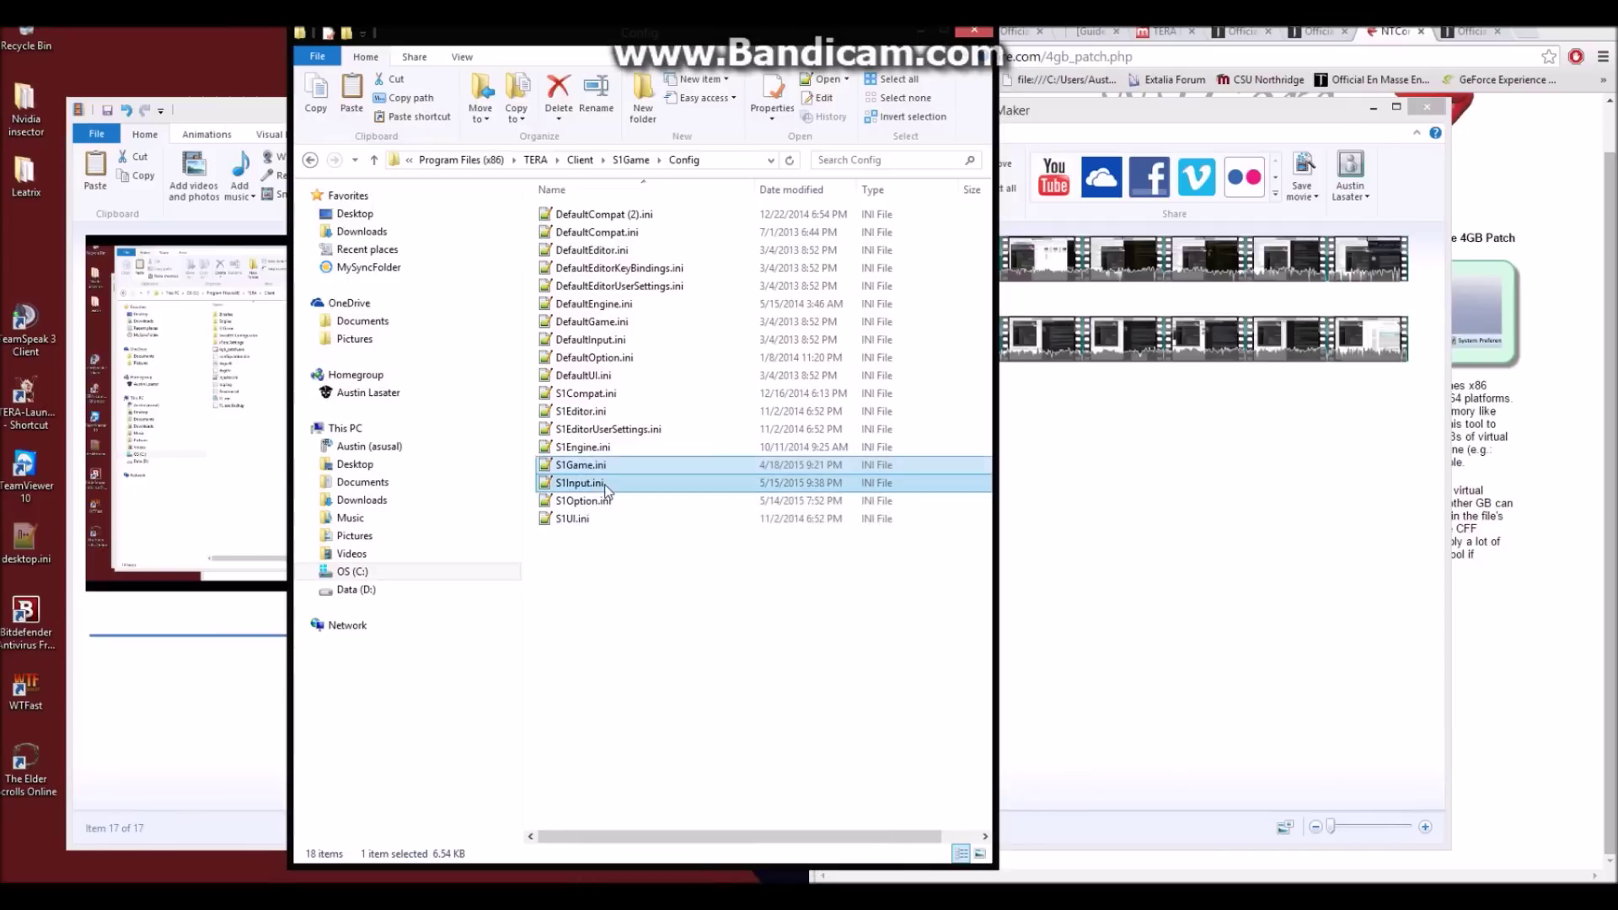
left_click(606, 488)
right_click(604, 487)
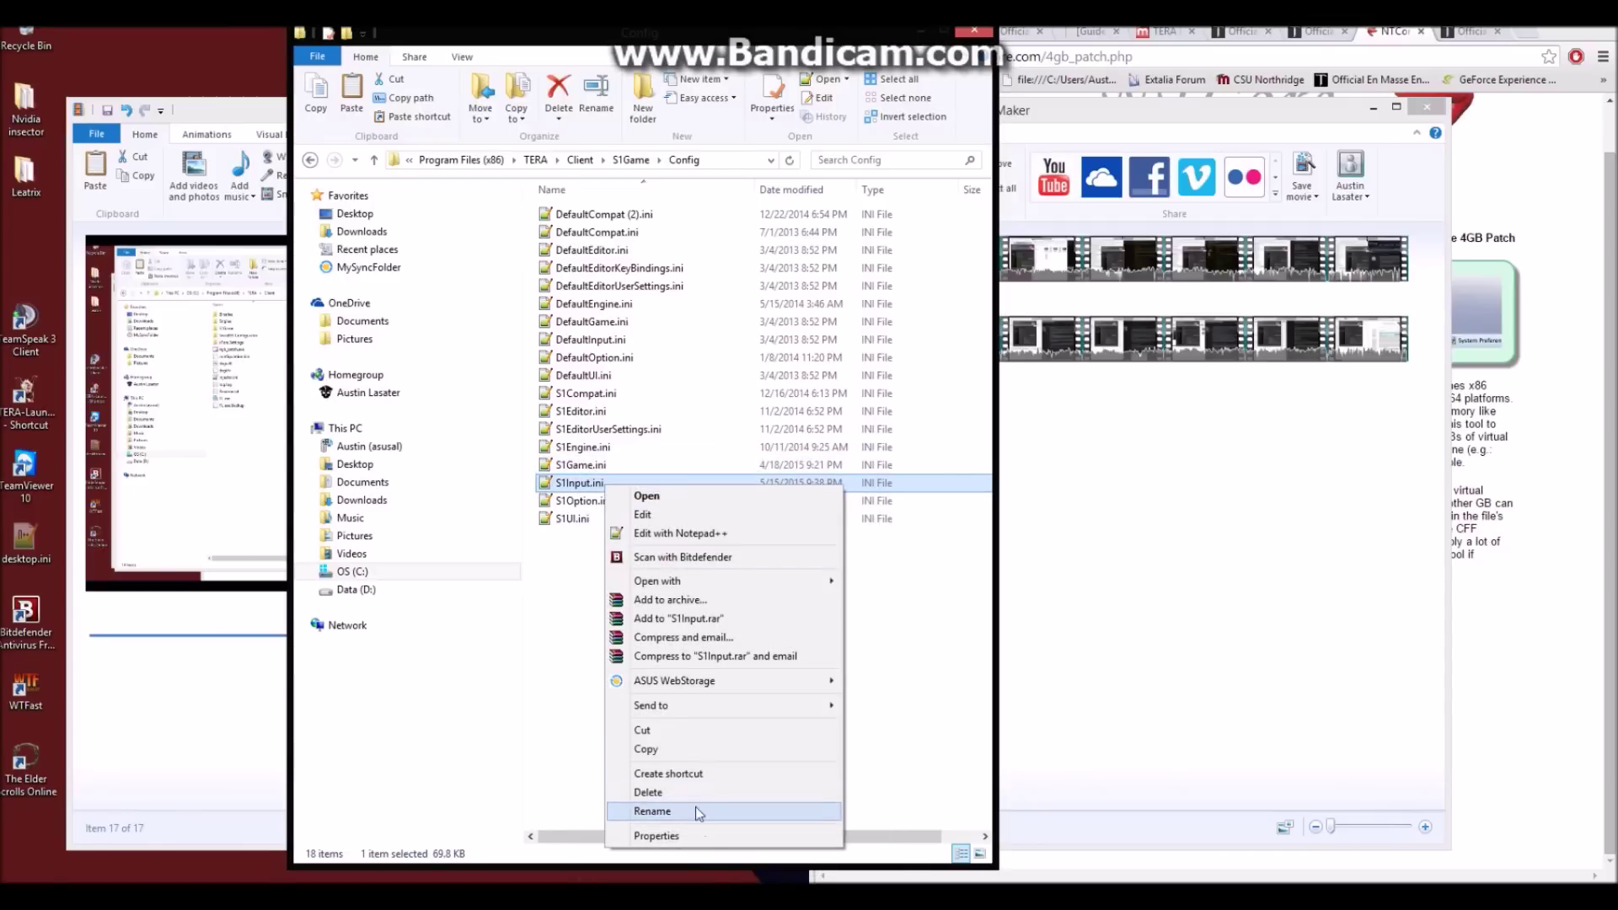
left_click(691, 836)
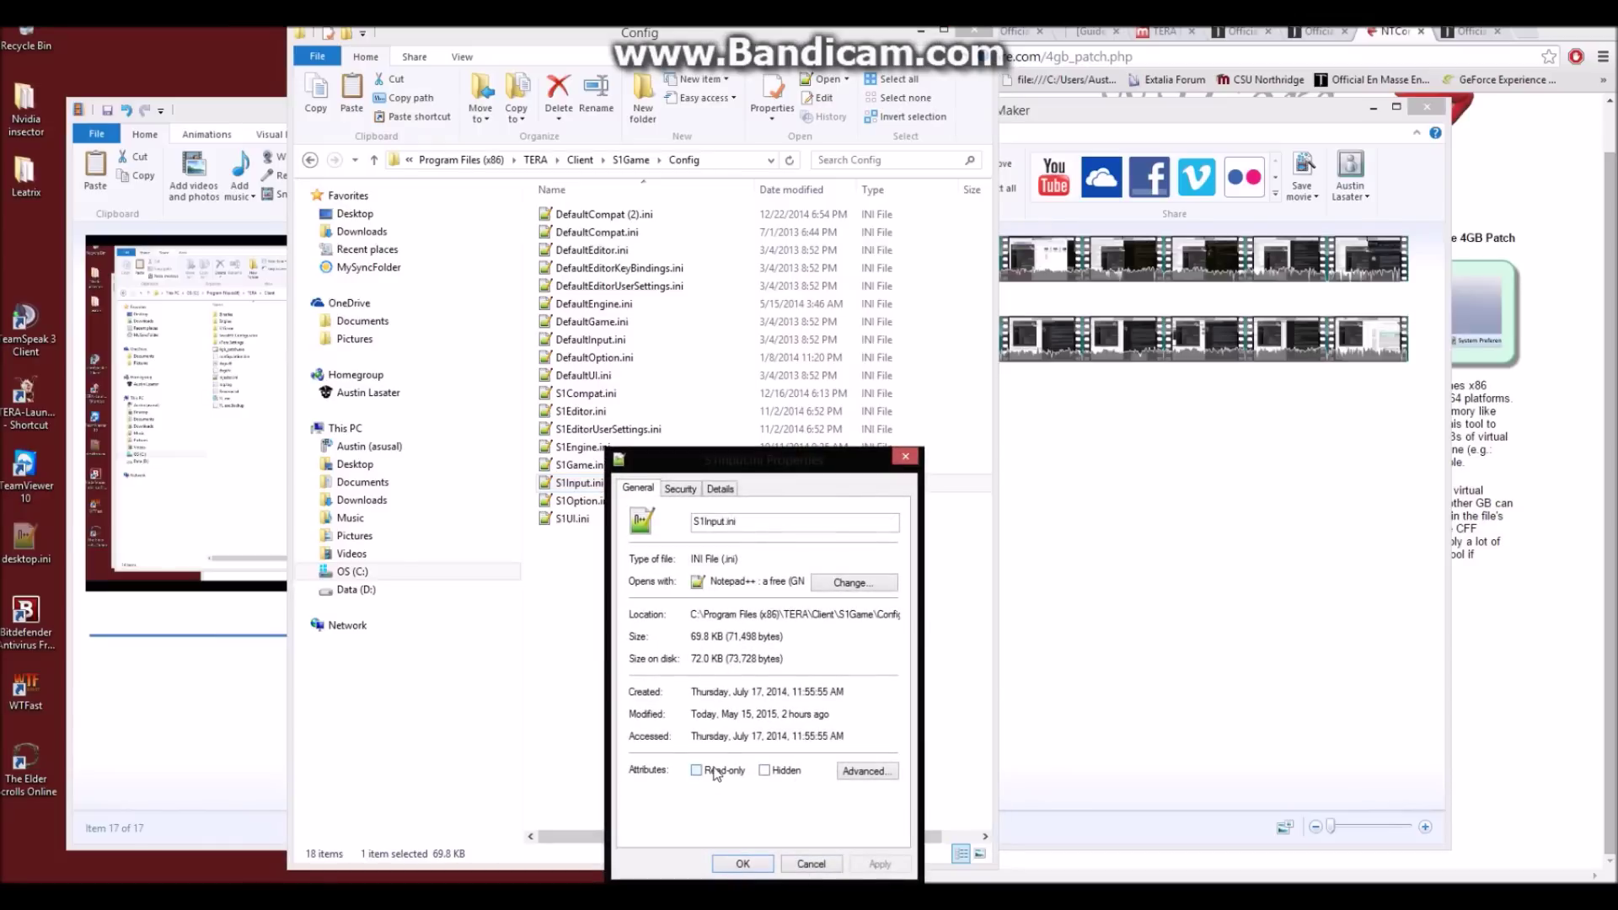
left_click(745, 865)
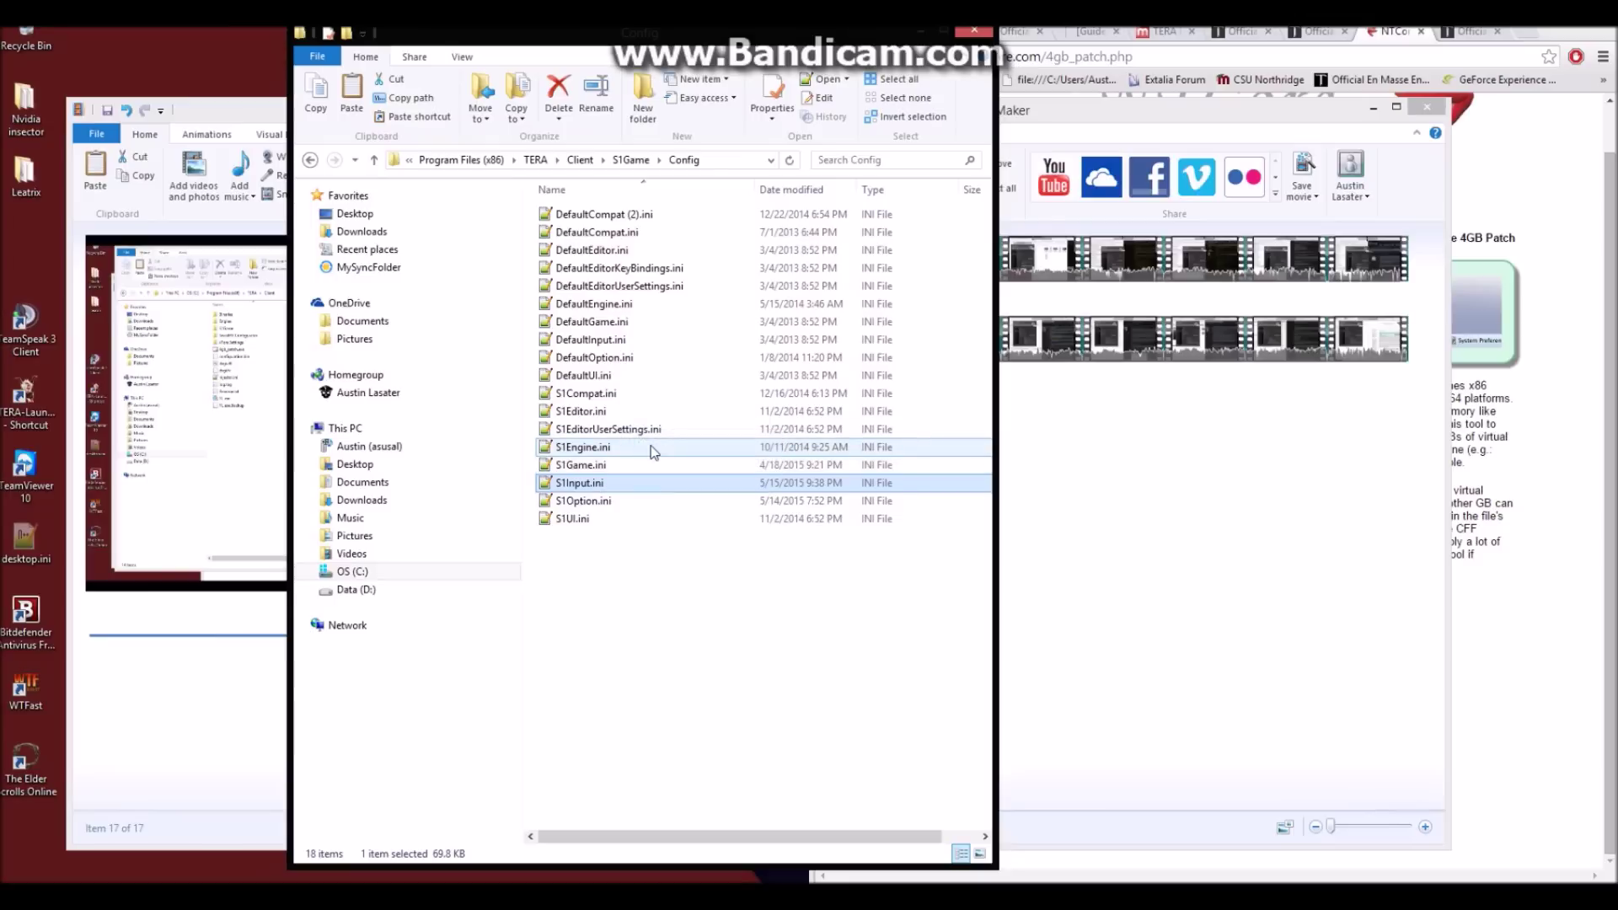
Select S1Engine, S1Game, S1Input and S1Option.ini in turn to double-check them
left_click(593, 454)
left_click(592, 464)
left_click(590, 483)
left_click(590, 465)
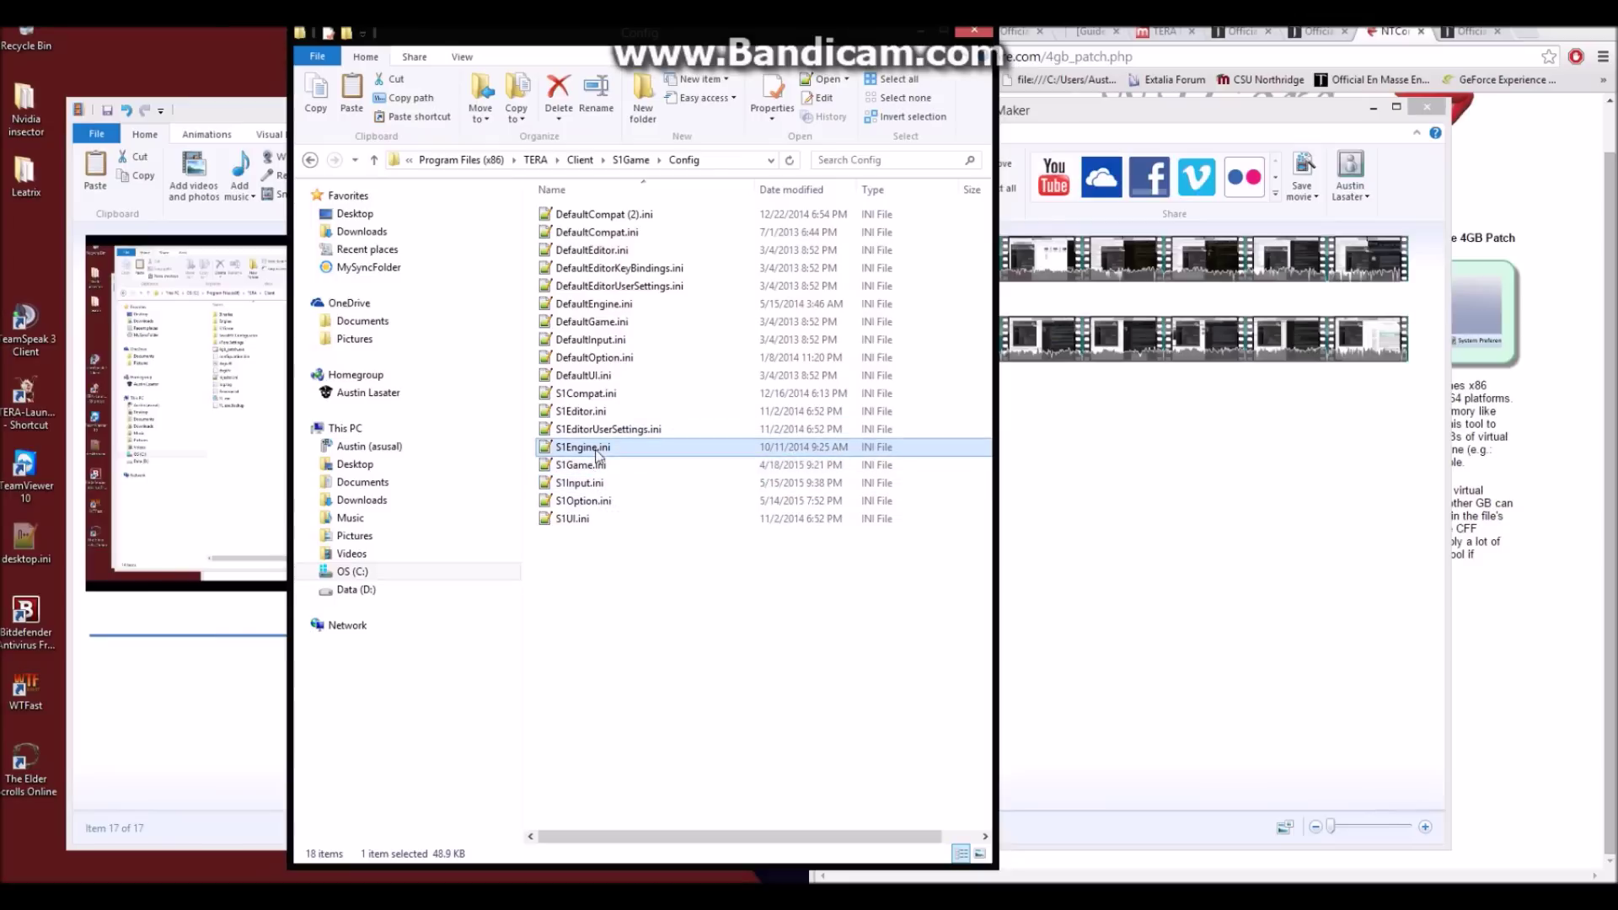
left_click(596, 501)
left_click(594, 483)
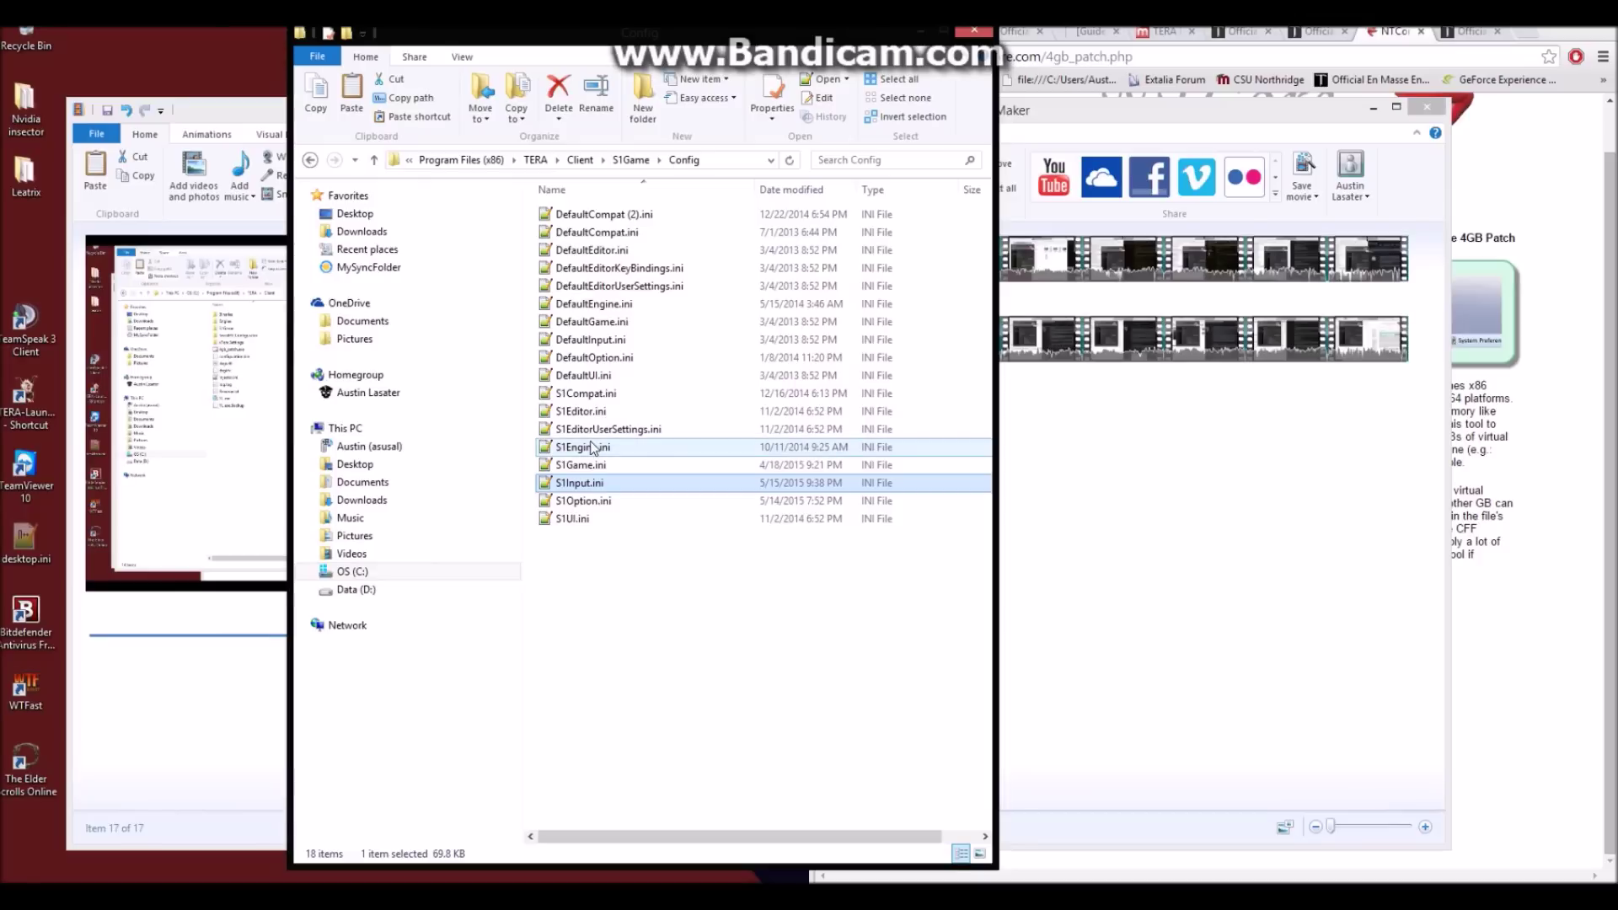
left_click(592, 449)
left_click(593, 465)
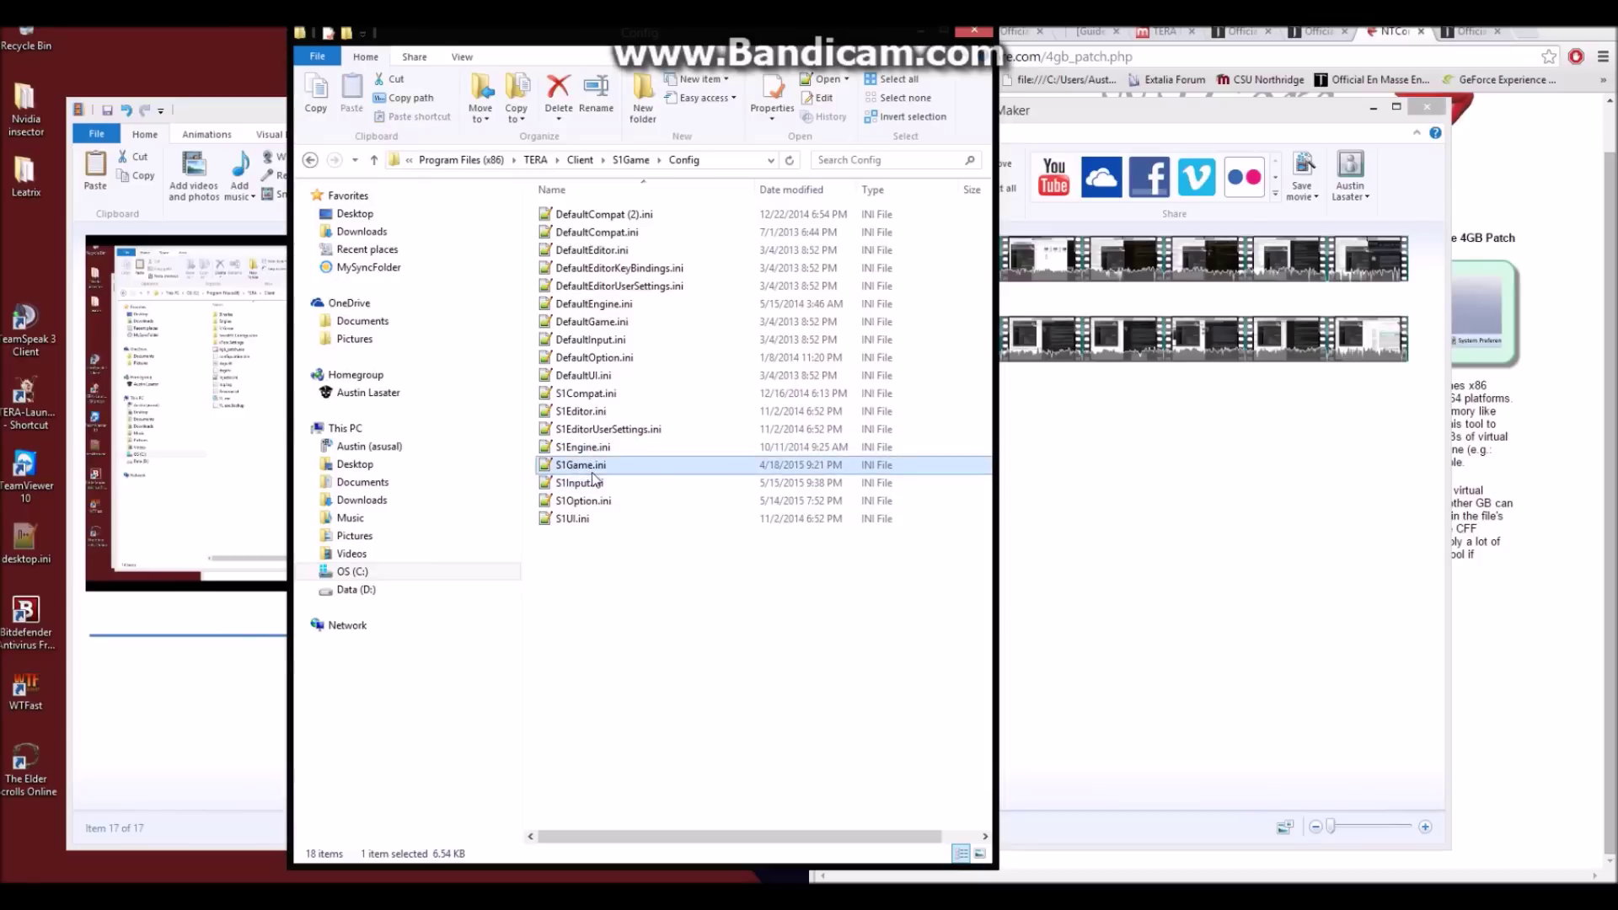
left_click(593, 449)
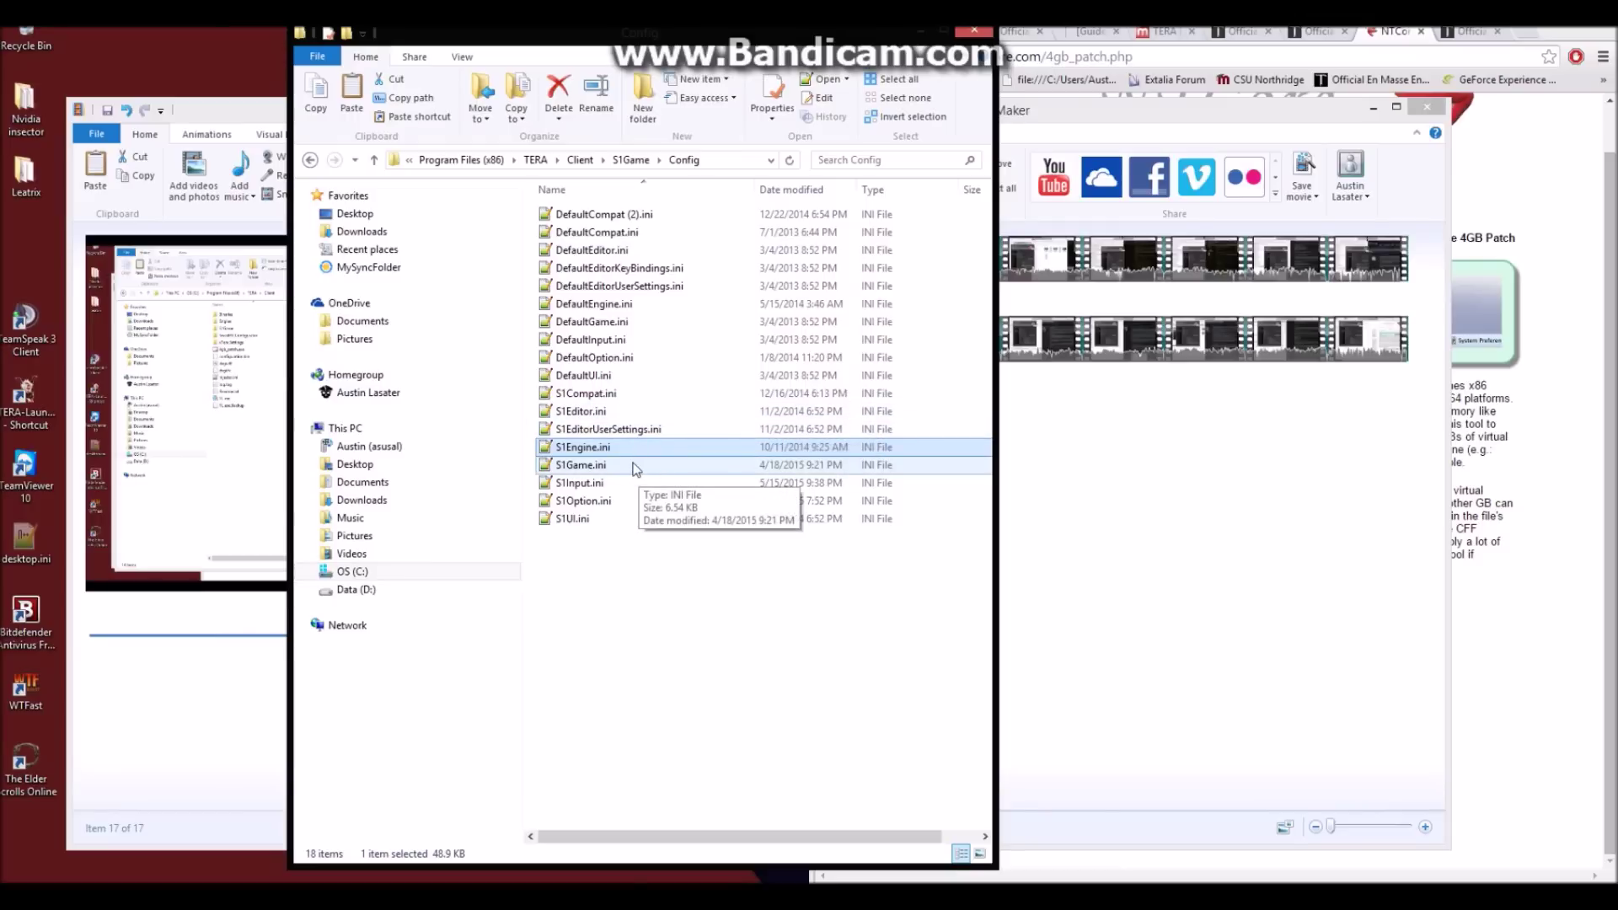
left_click(593, 487)
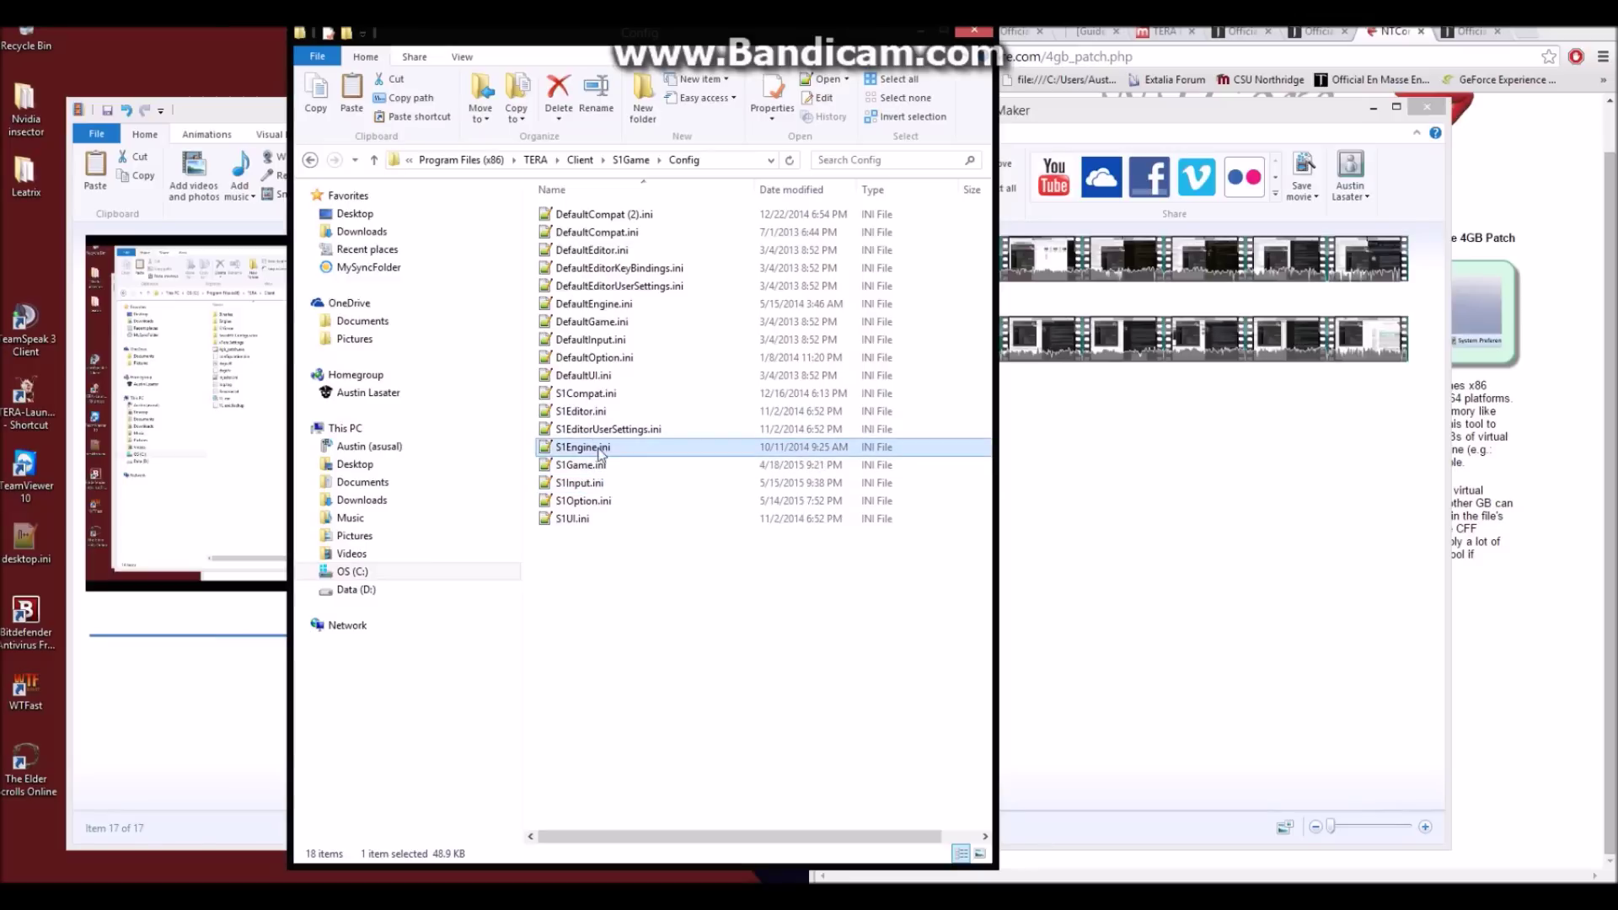
left_click(598, 450)
Close the Config folder and NVIDIA Inspector, minimize Movie Maker, and move Backup to the left icon column
left_click(970, 33)
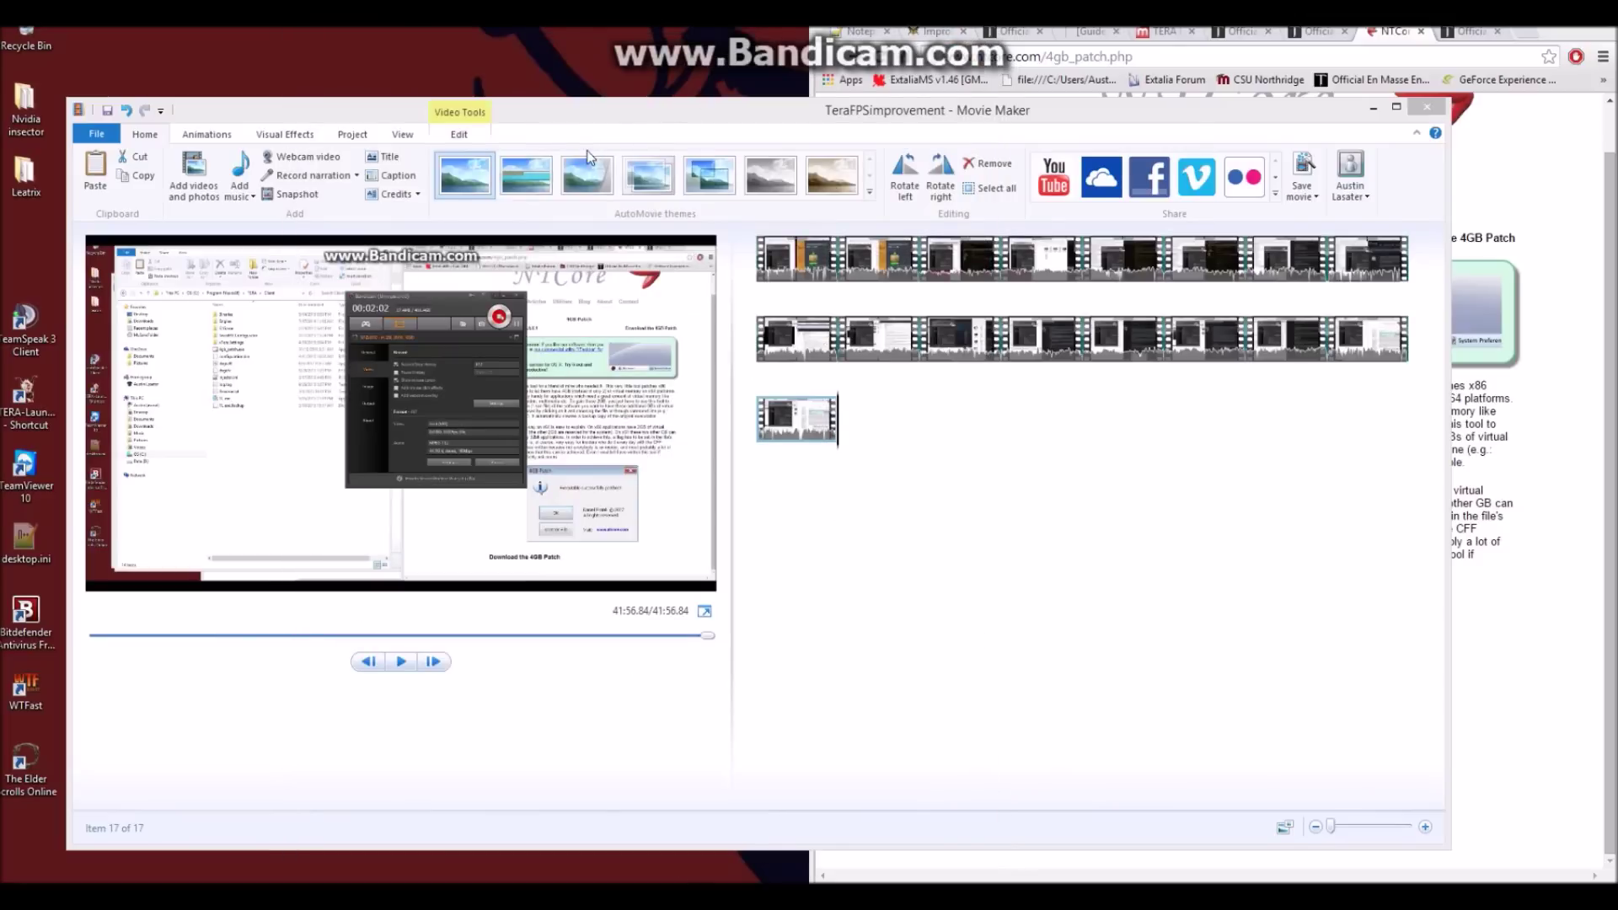
left_click(1369, 111)
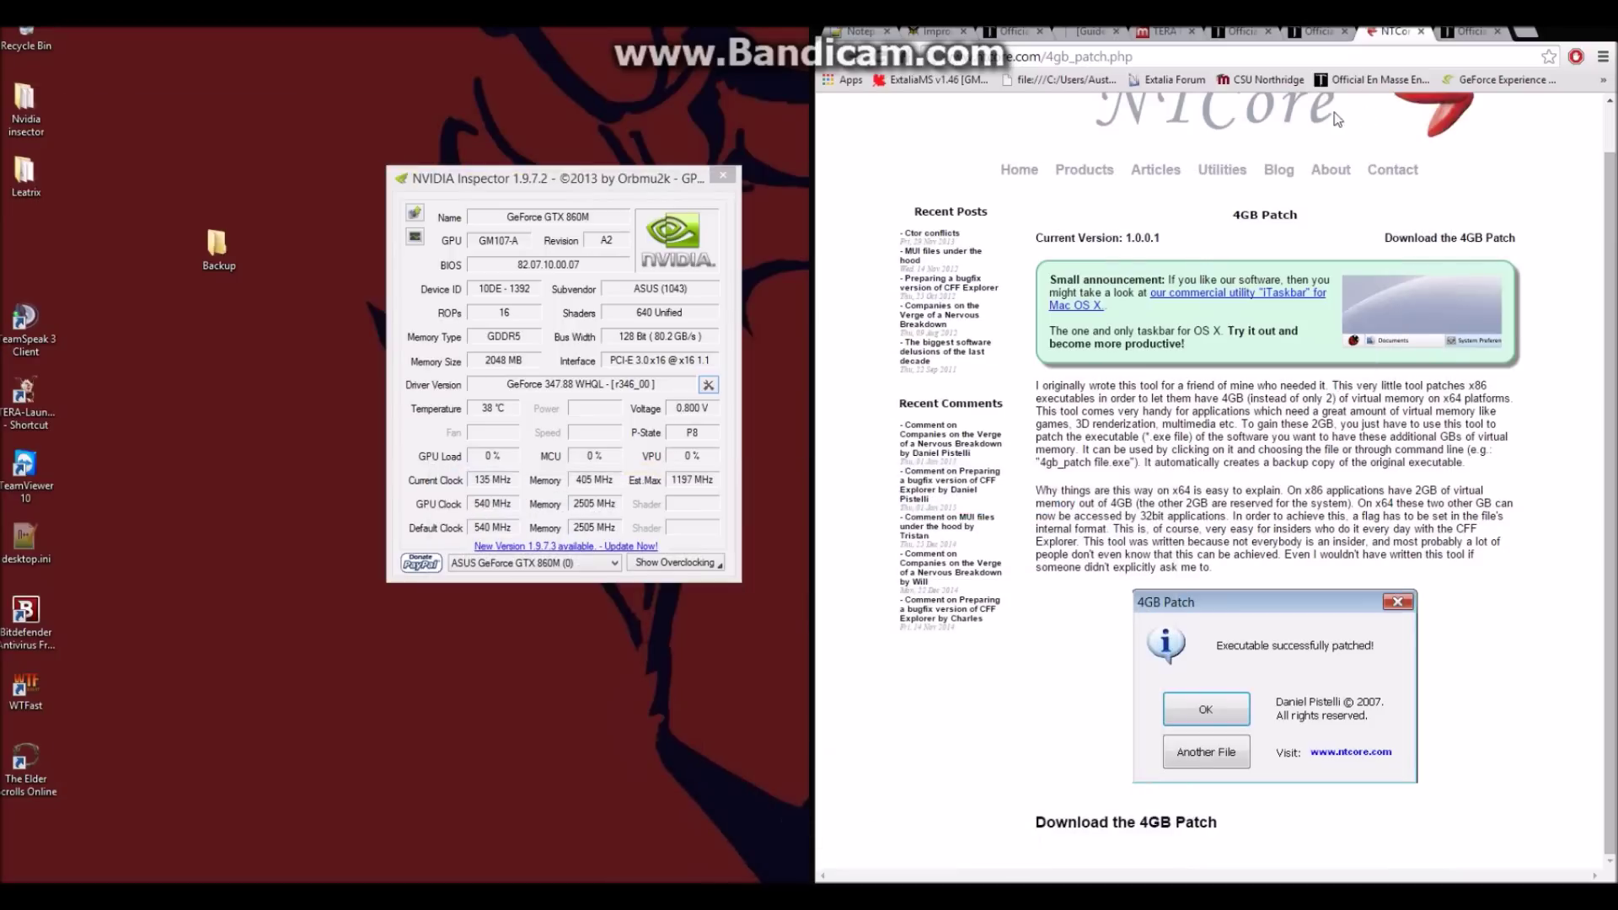
left_click(722, 178)
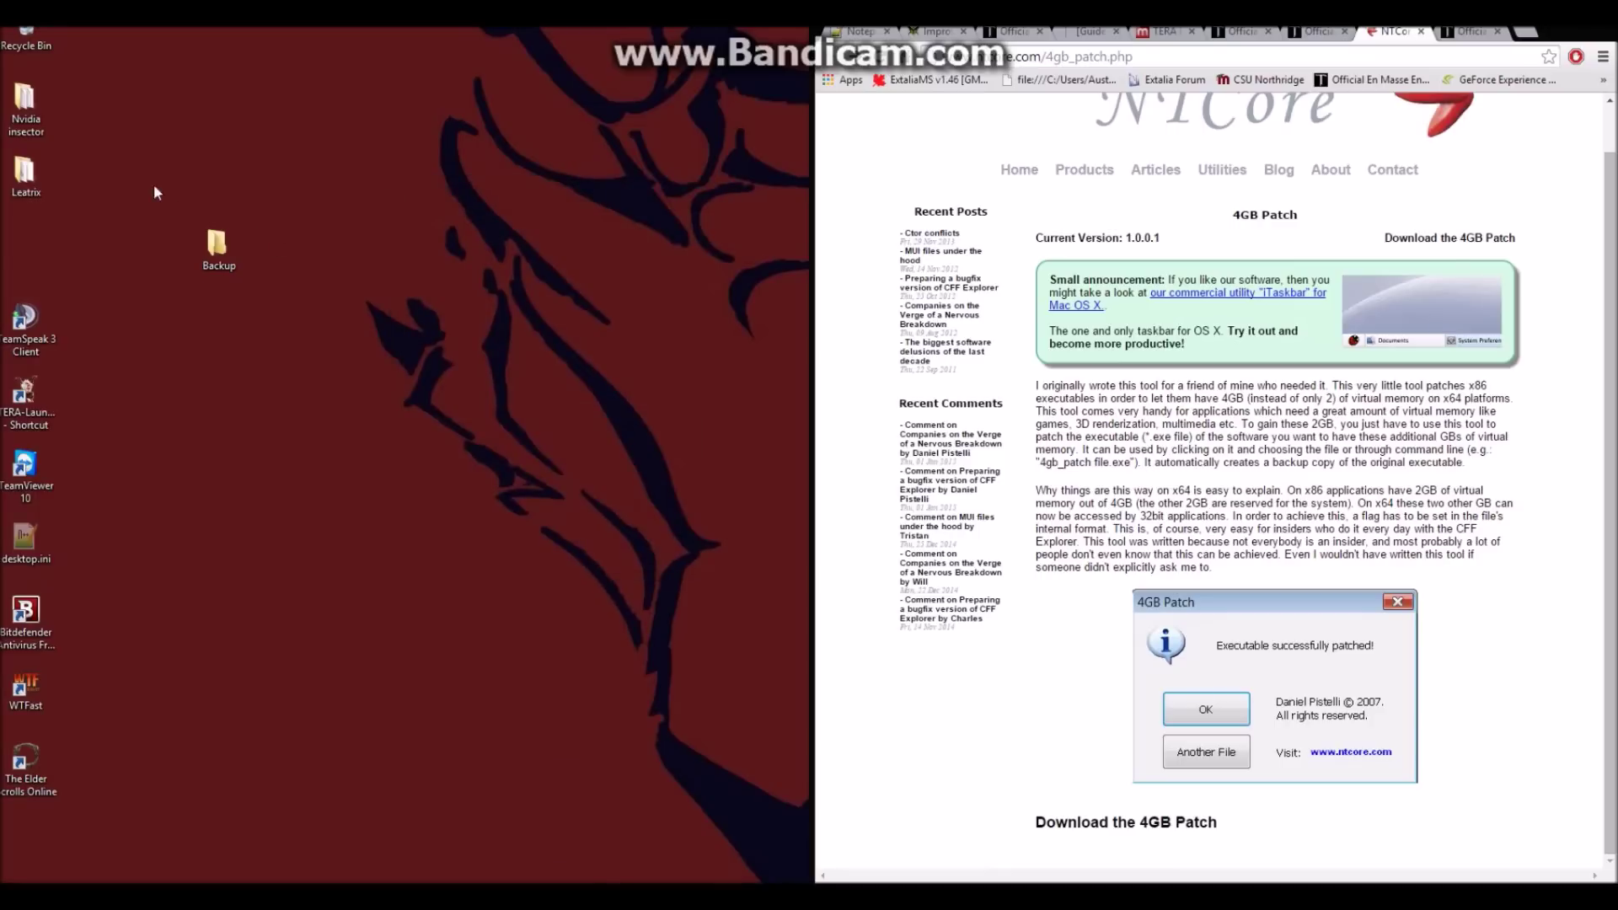
left_click(230, 251)
left_click_drag(94, 234, 47, 226)
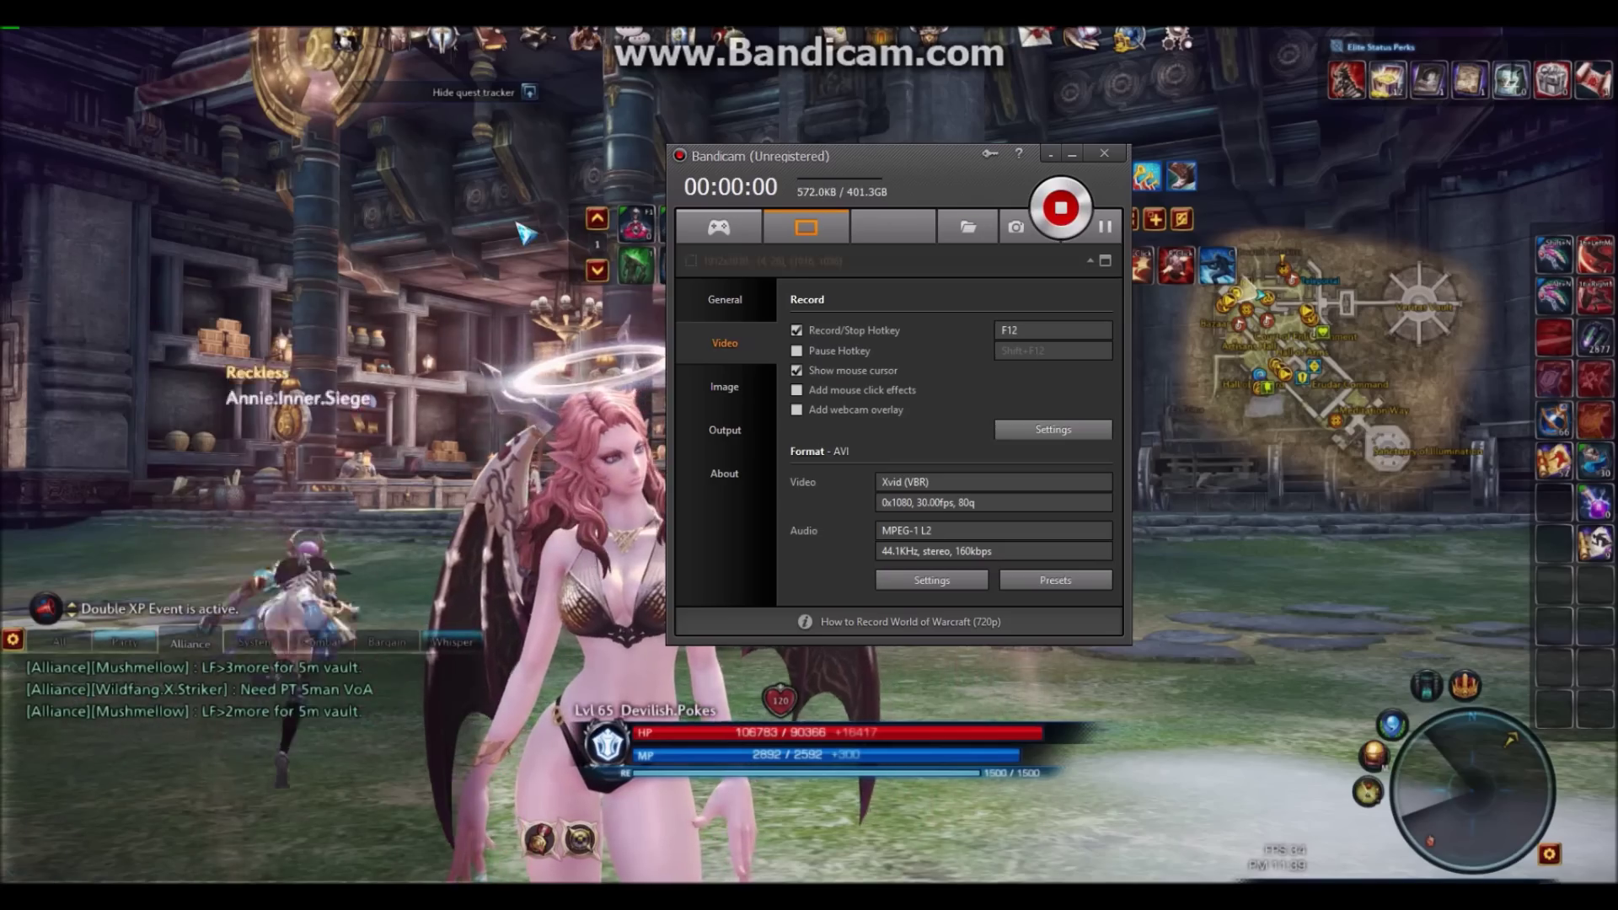
Return to TERA, toggle cursor mode, and open Options on the Video settings
left_click(1060, 209)
key("ctrl")
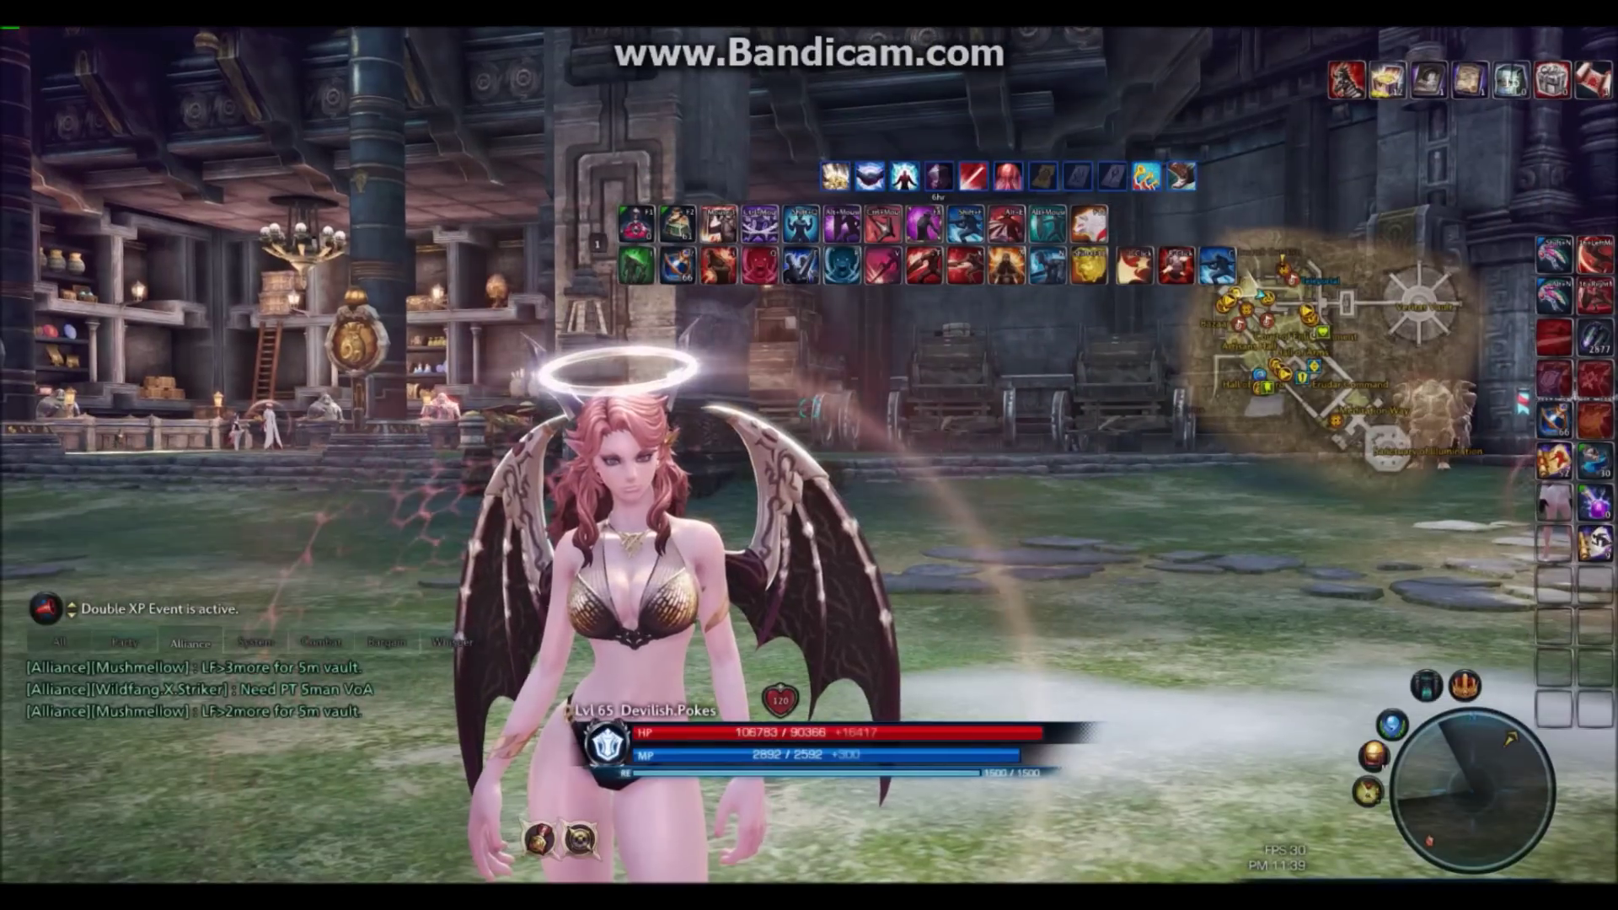
key("ctrl")
key("Escape")
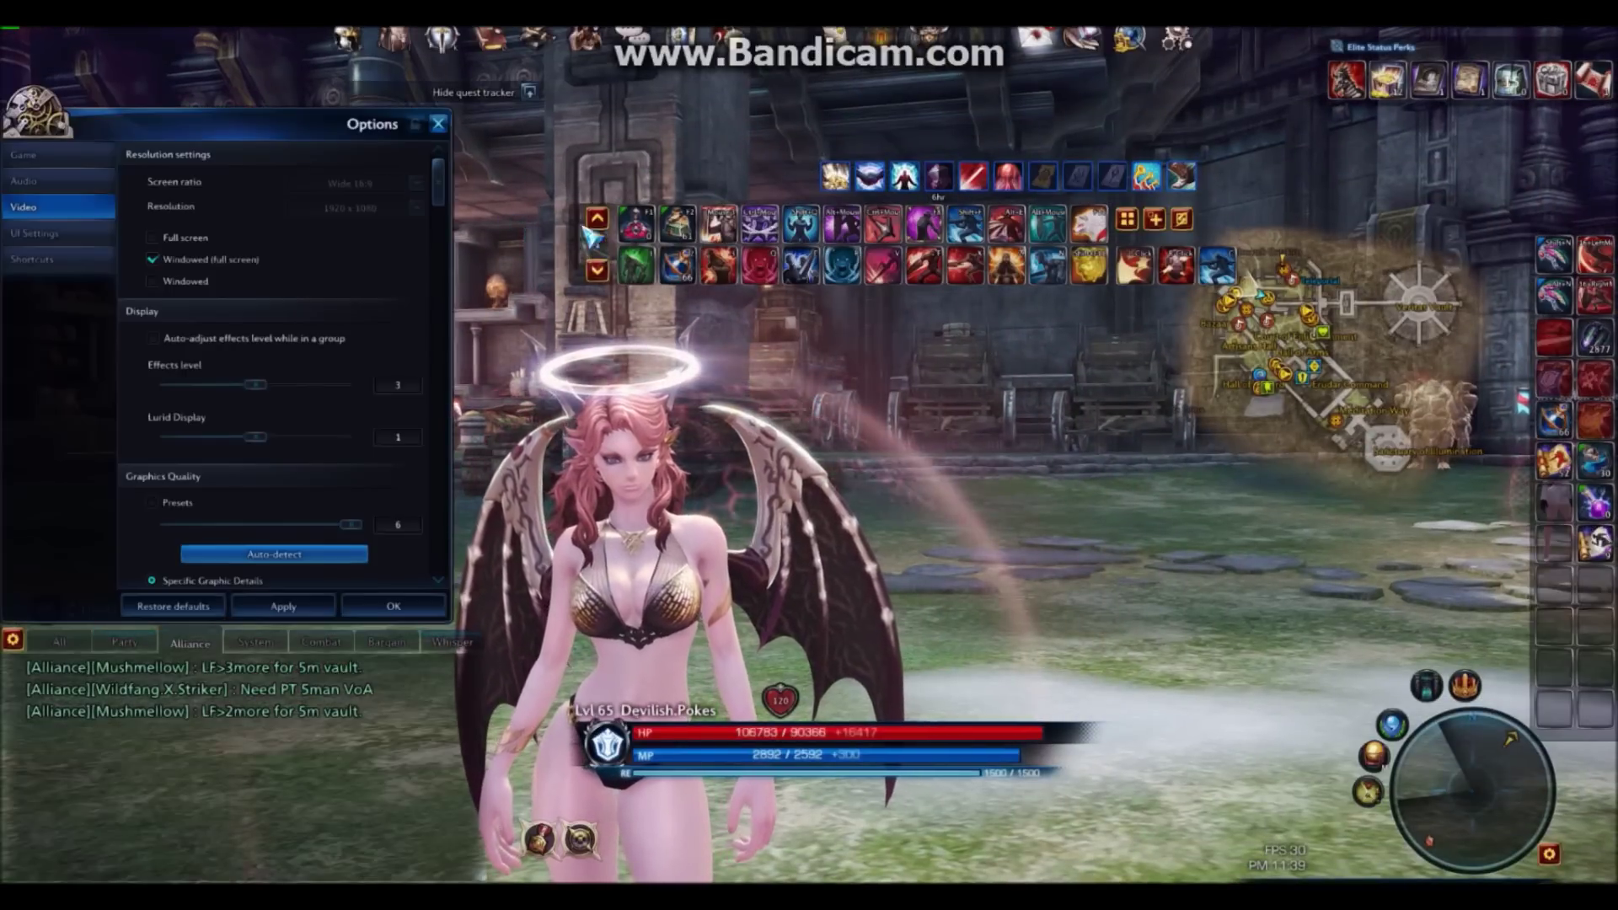
left_click(74, 262)
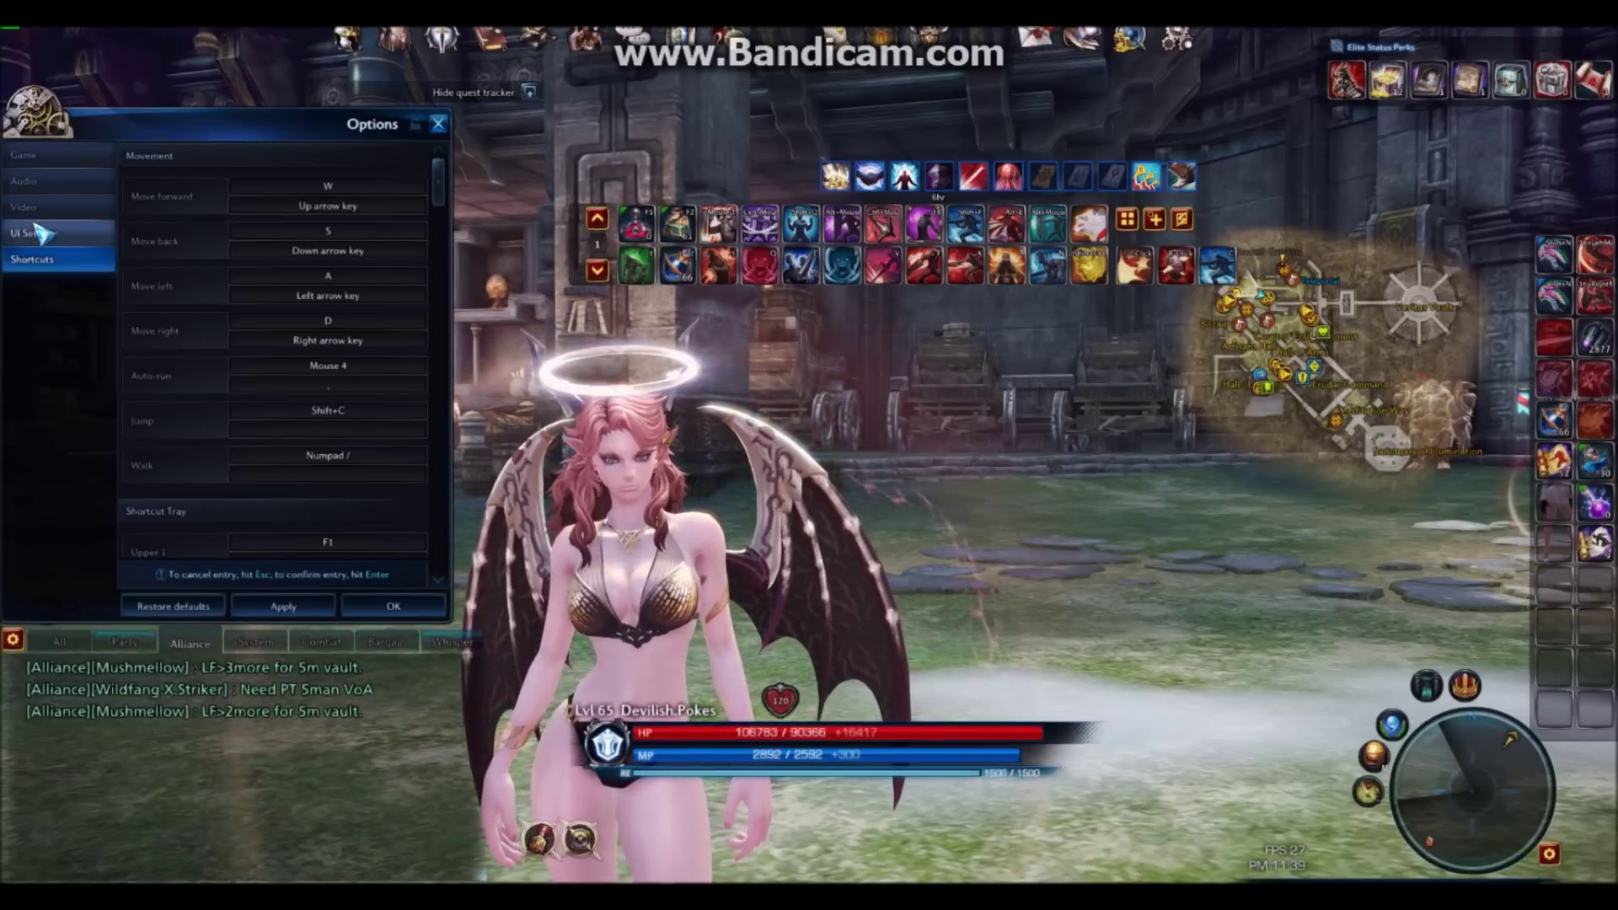
left_click(38, 233)
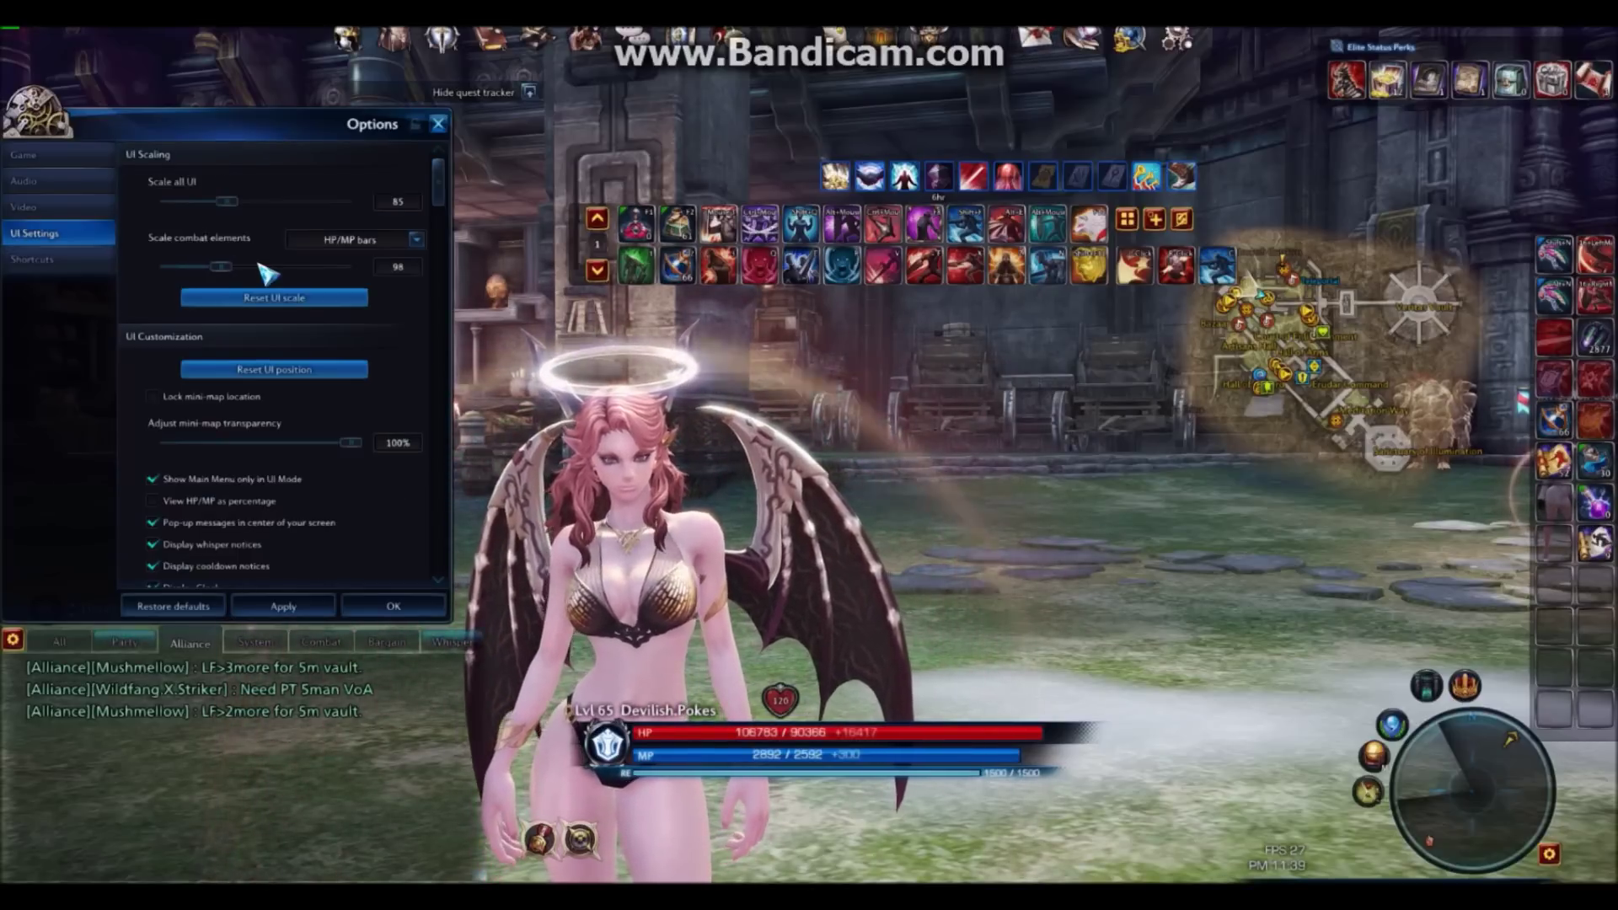
scroll(211, 287, "down", 6)
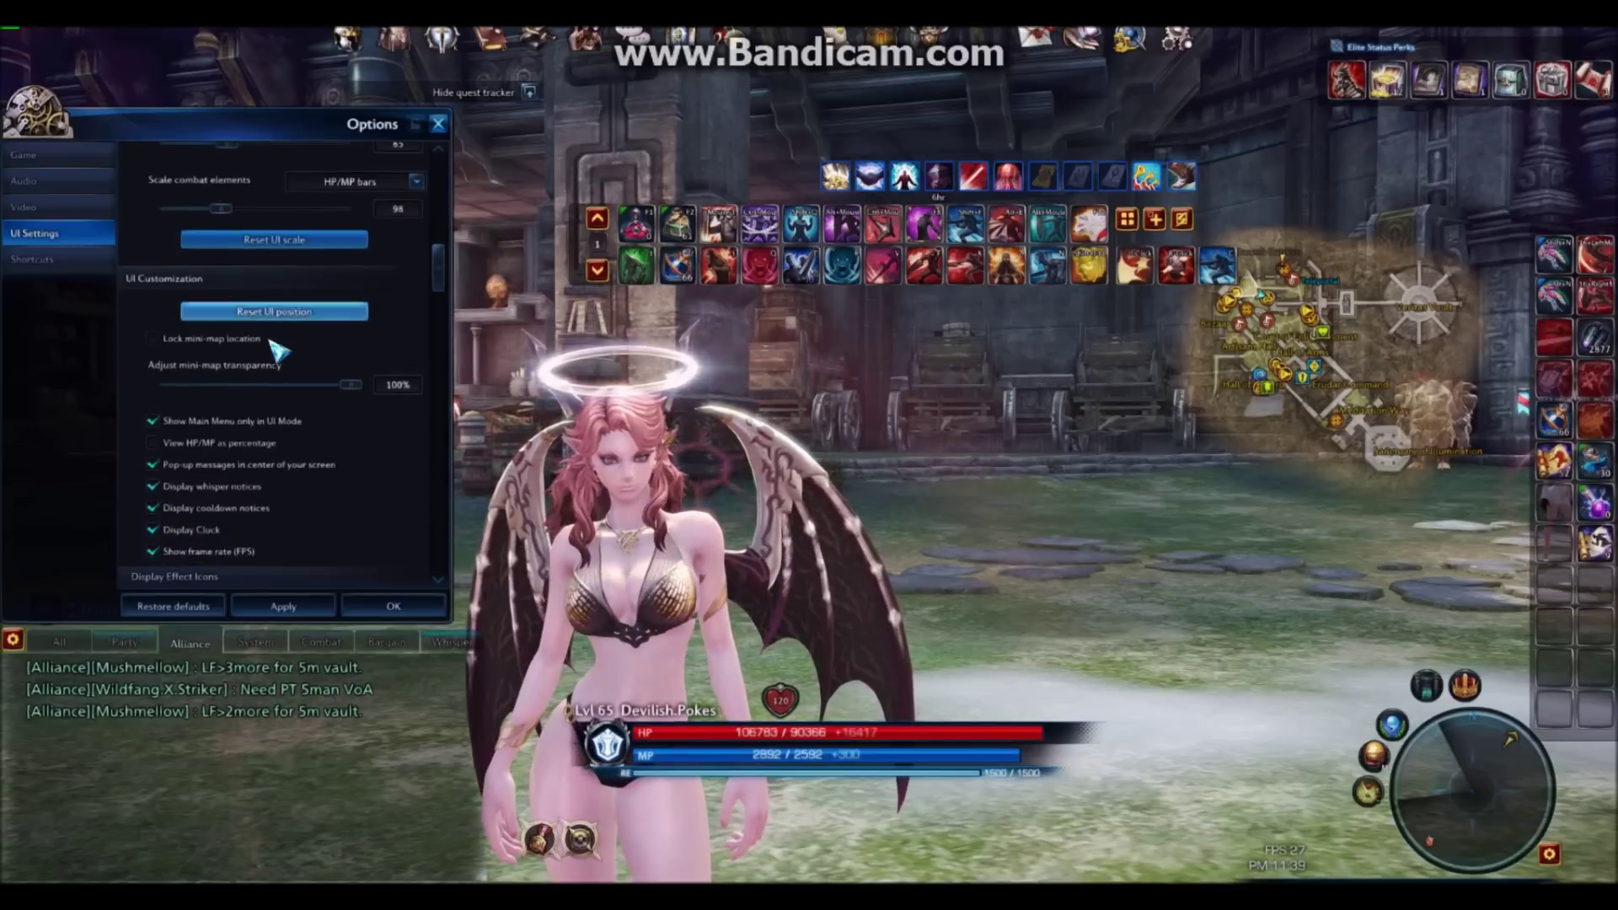
scroll(311, 377, "down", 2)
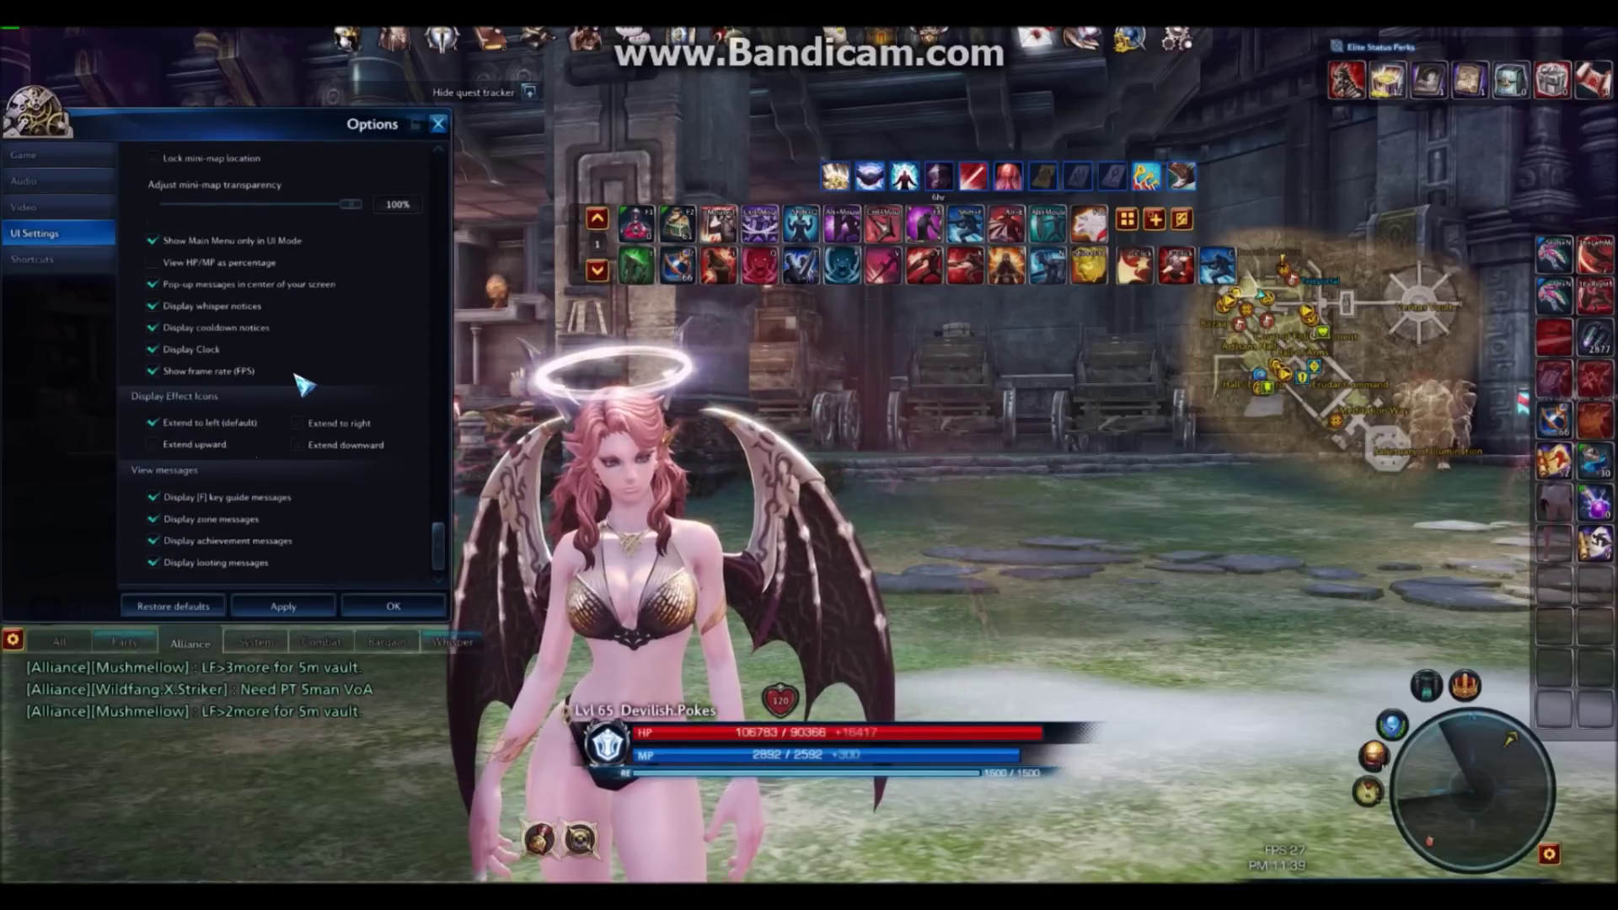
left_click(72, 204)
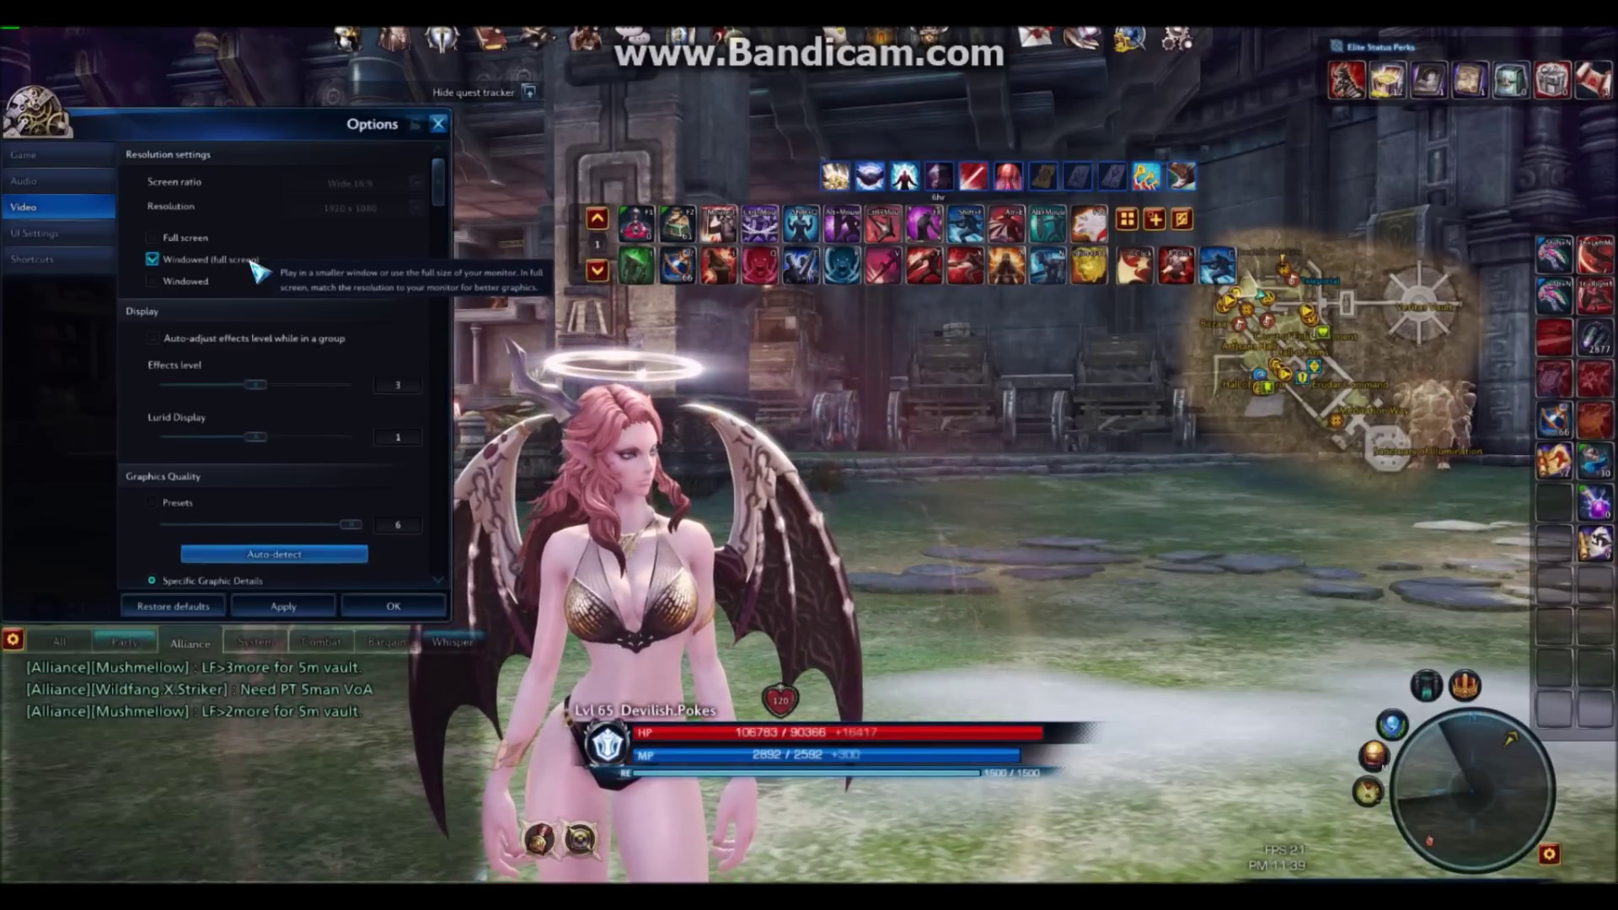
scroll(271, 275, "down", 1)
scroll(278, 282, "down", 4)
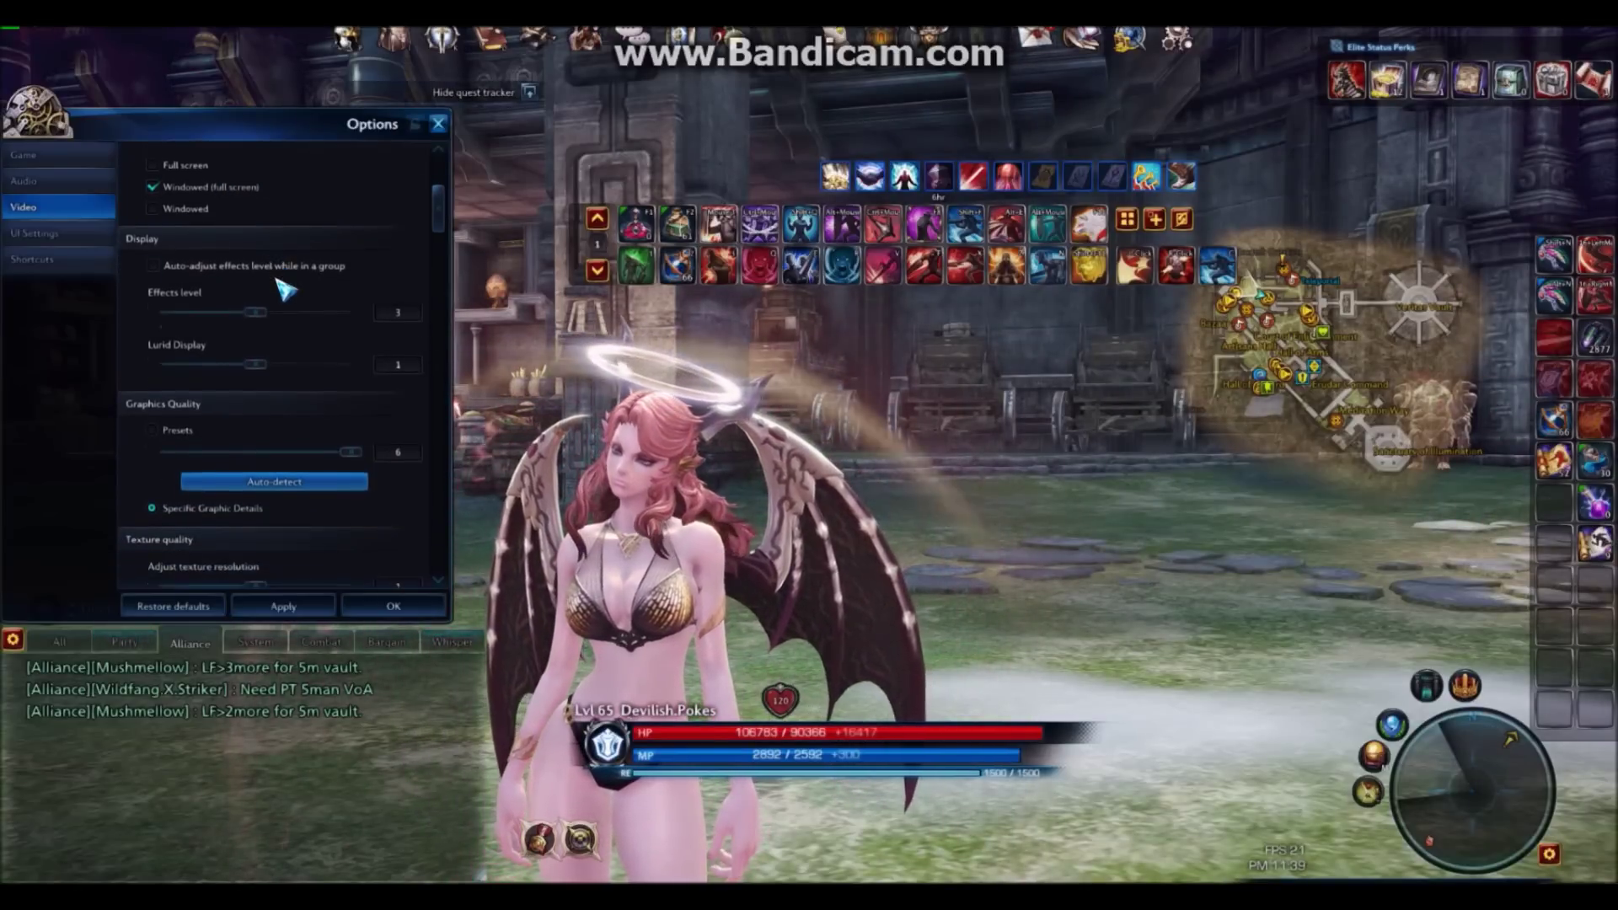
scroll(284, 289, "down", 4)
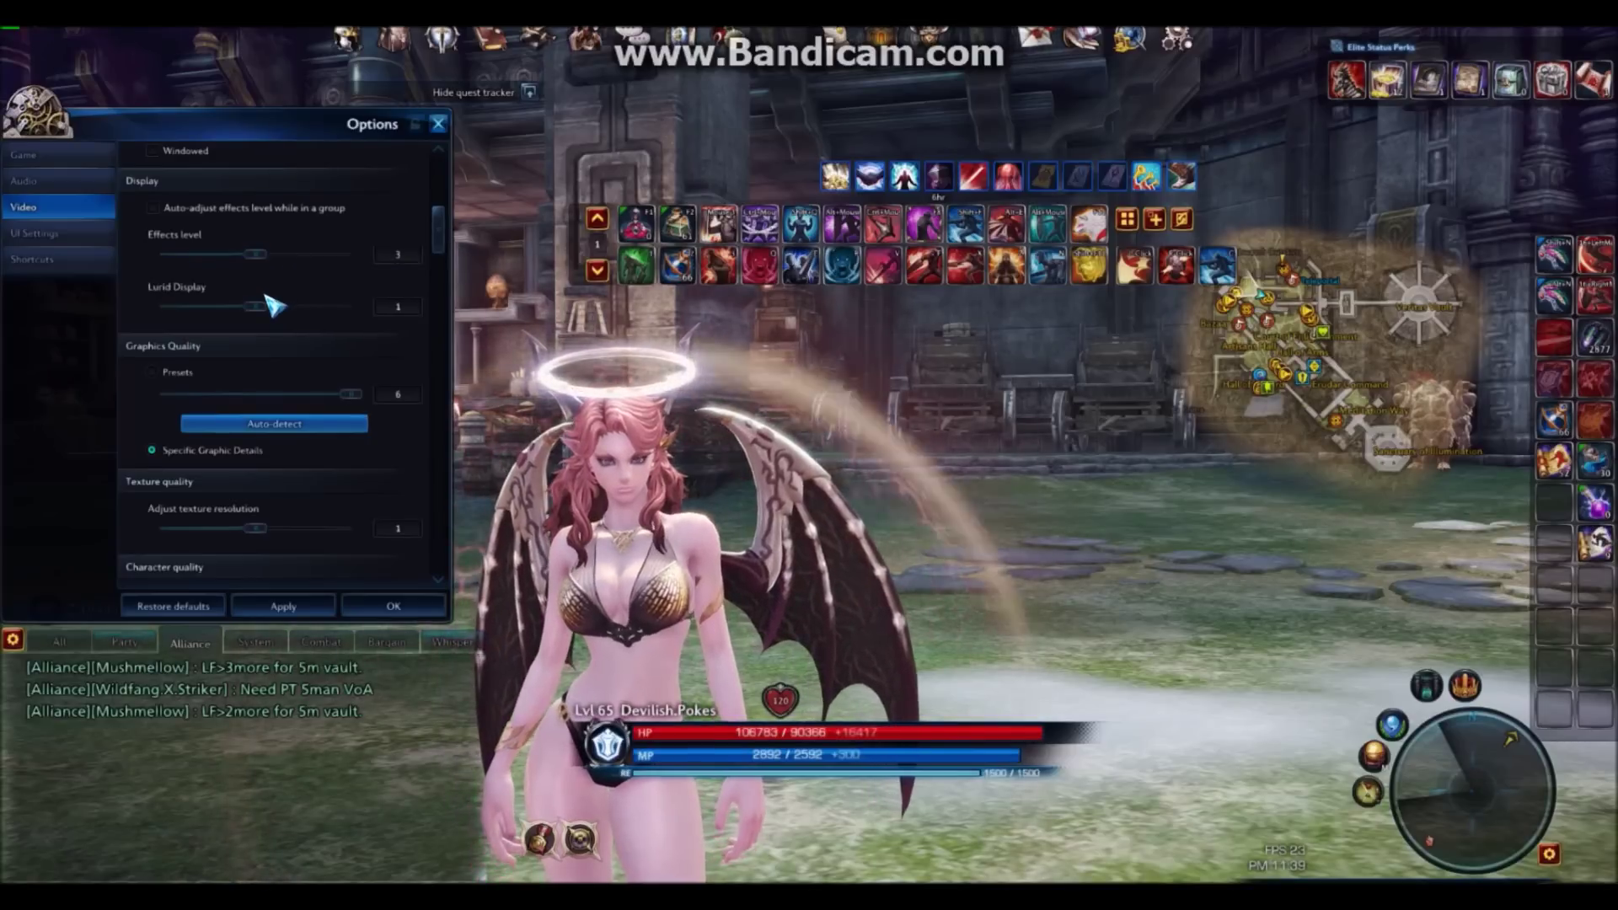
scroll(278, 312, "down", 2)
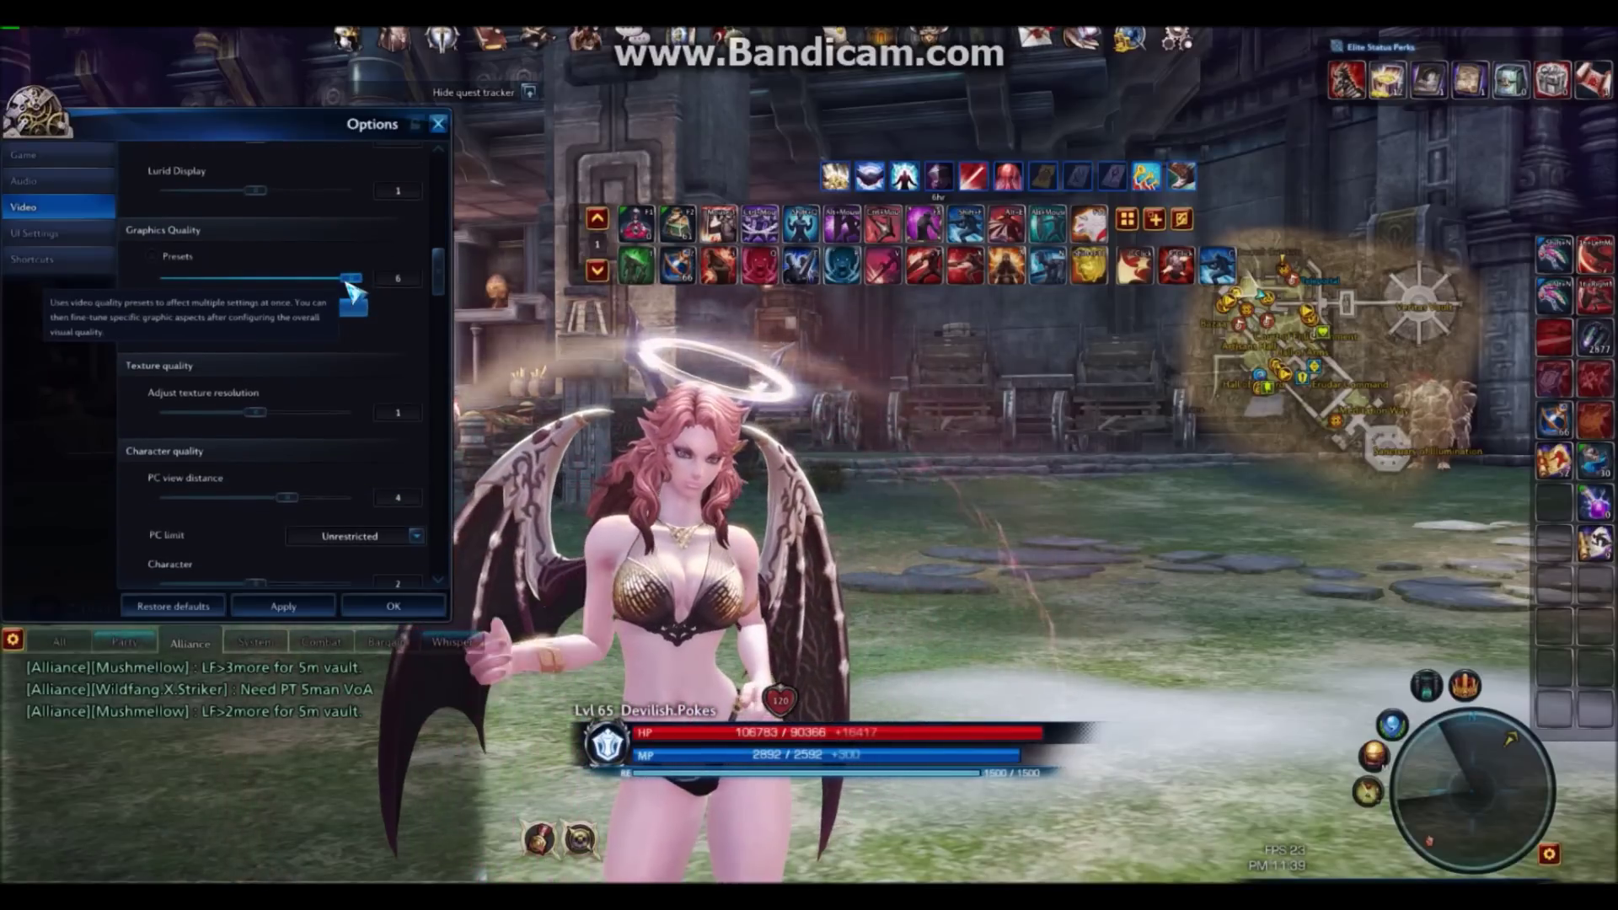
scroll(308, 398, "down", 1)
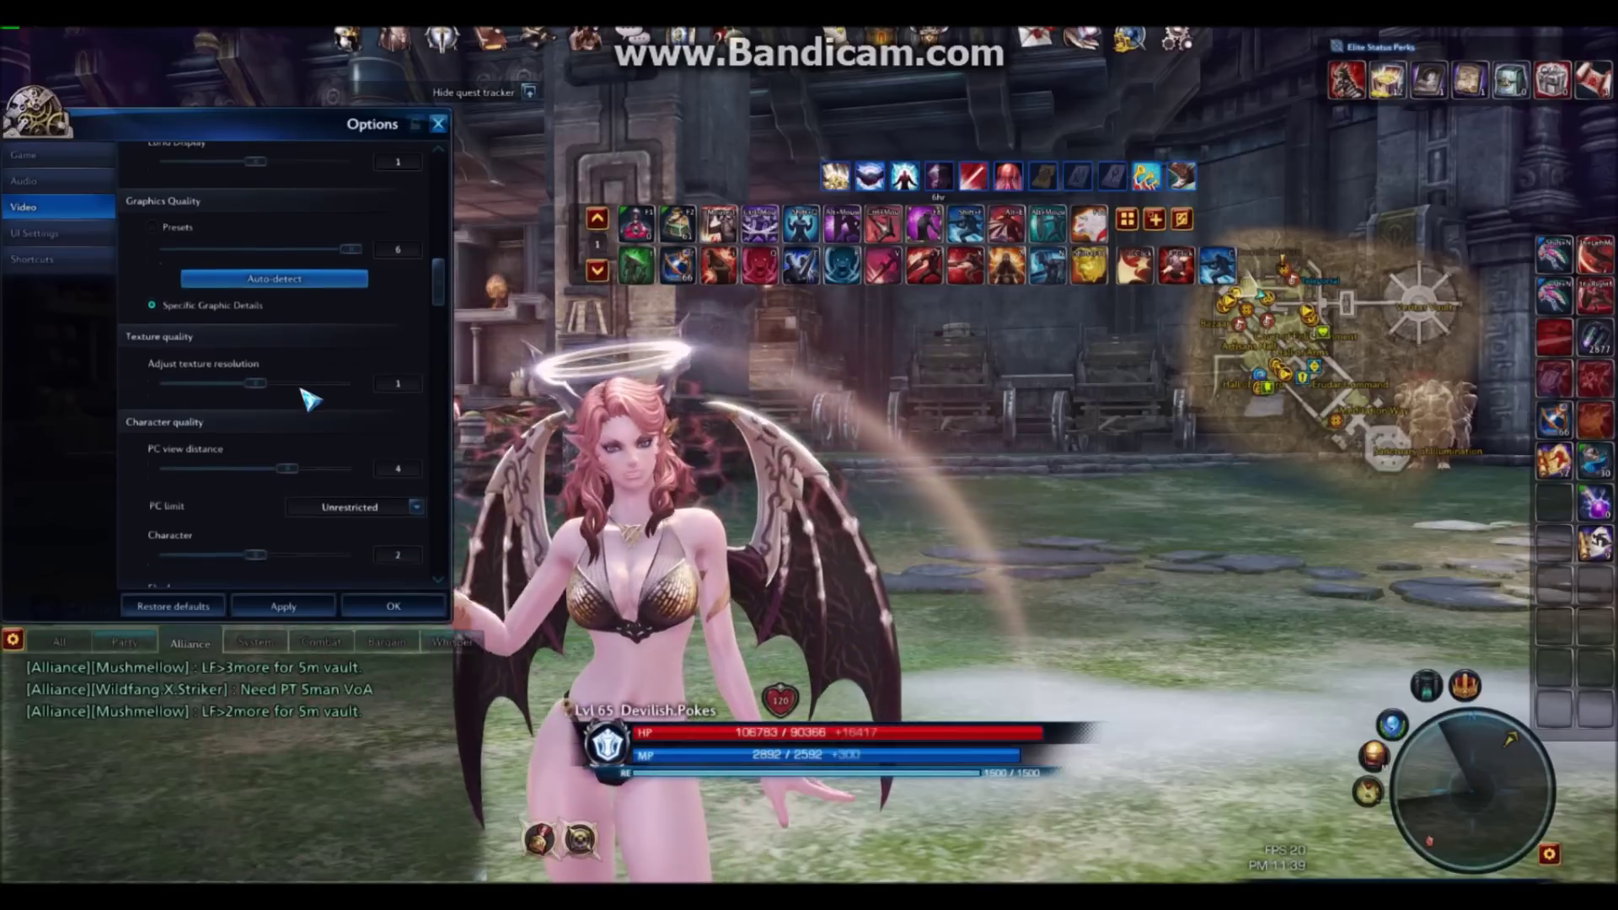
scroll(323, 394, "down", 3)
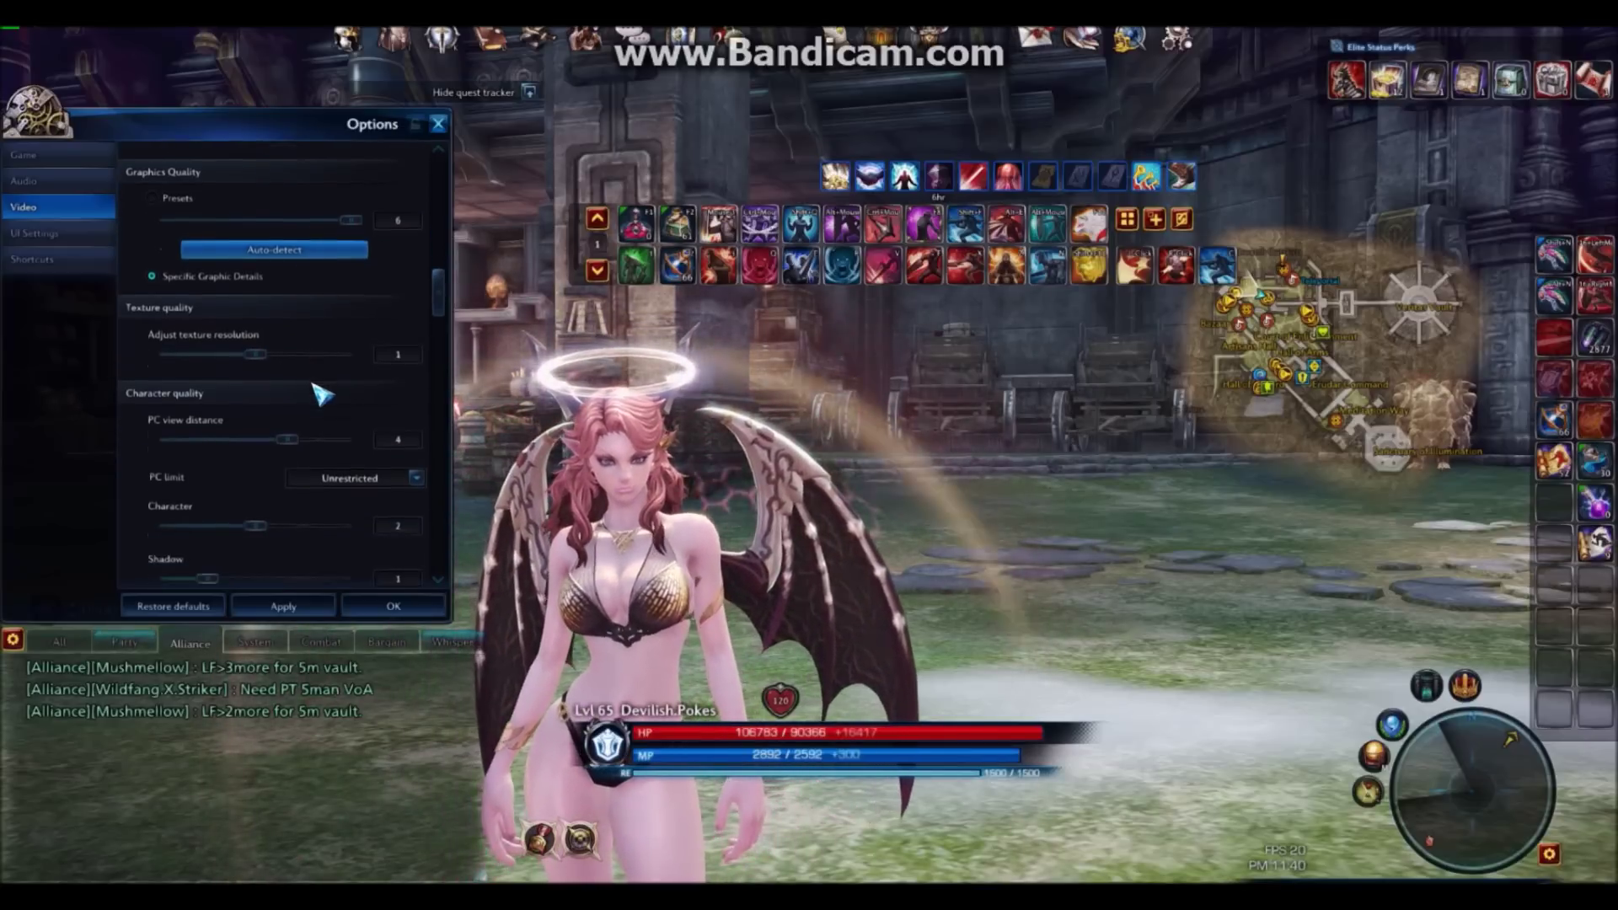
scroll(287, 334, "down", 2)
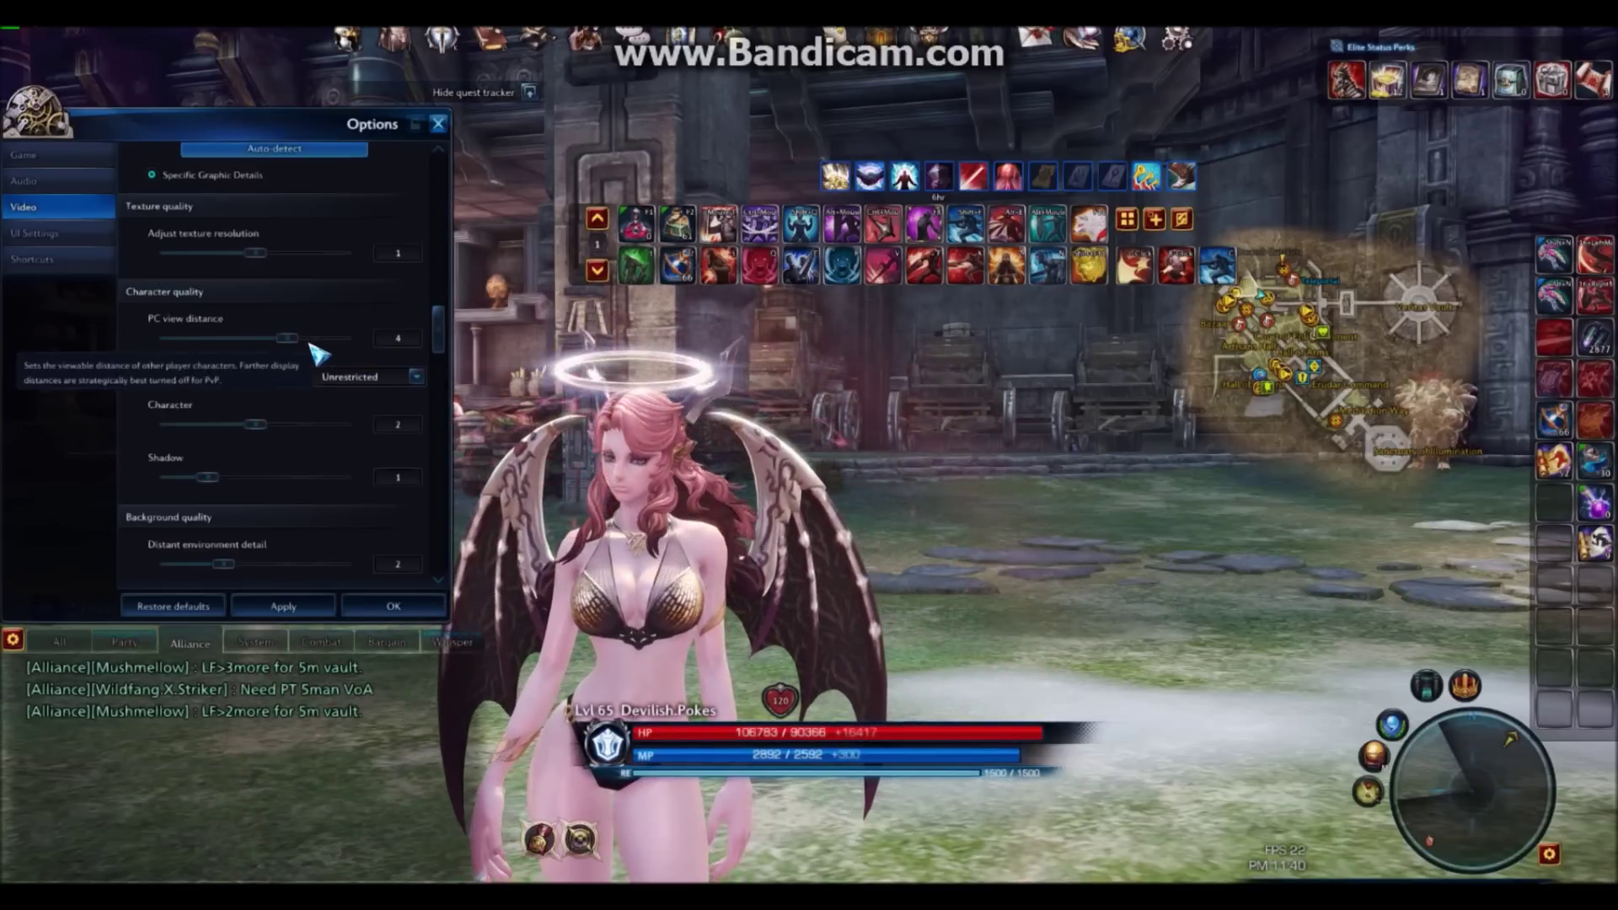
scroll(295, 375, "down", 2)
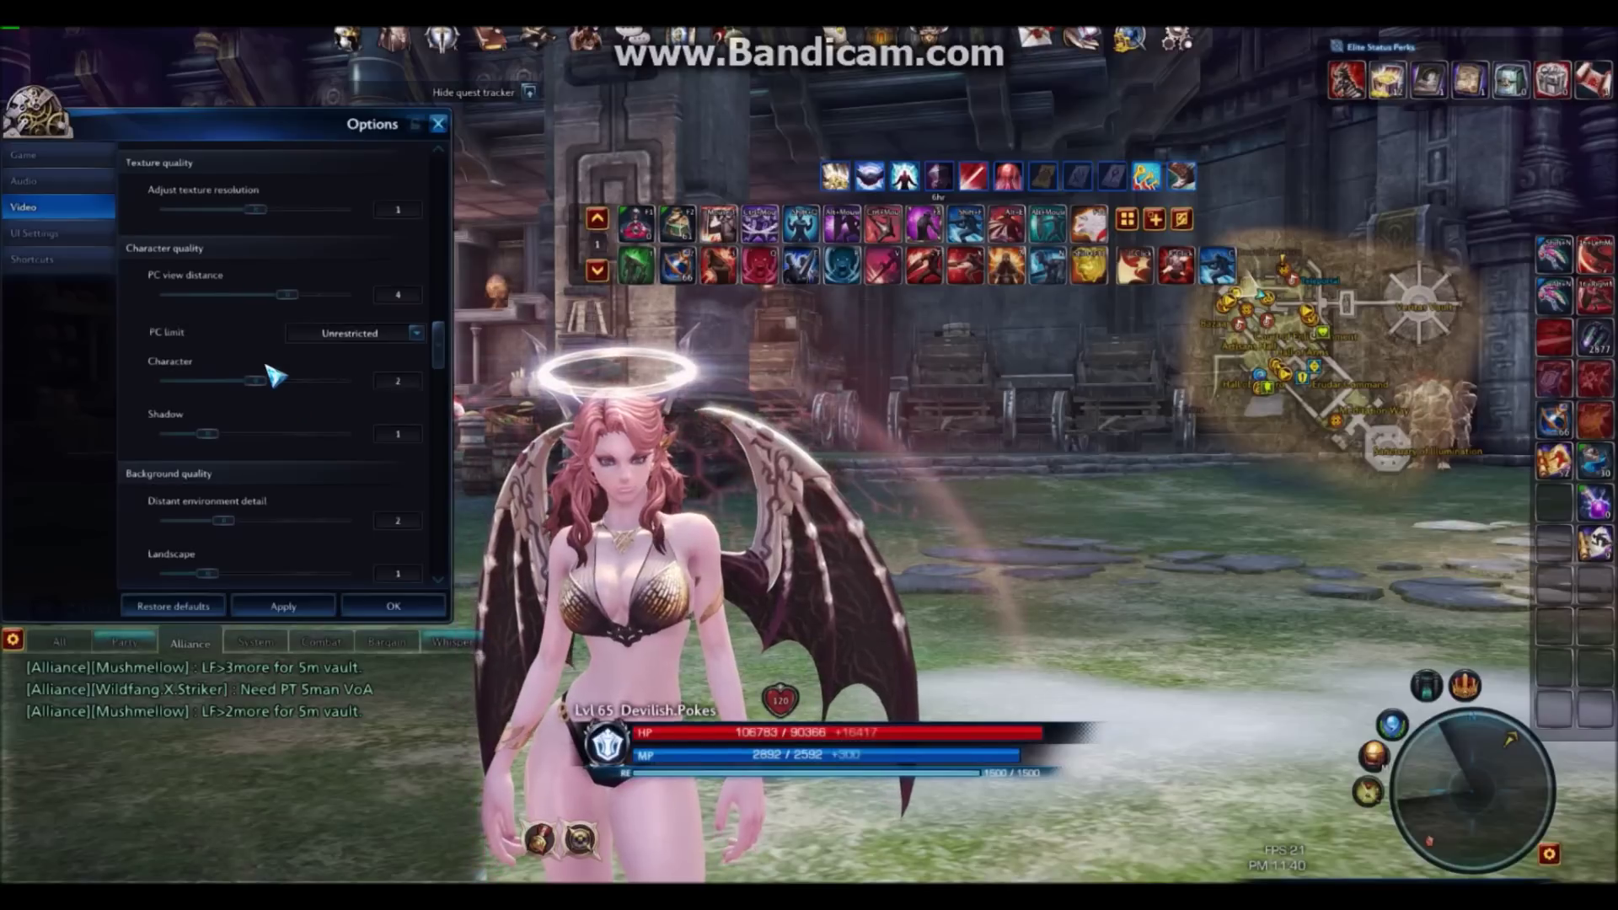
scroll(278, 376, "down", 2)
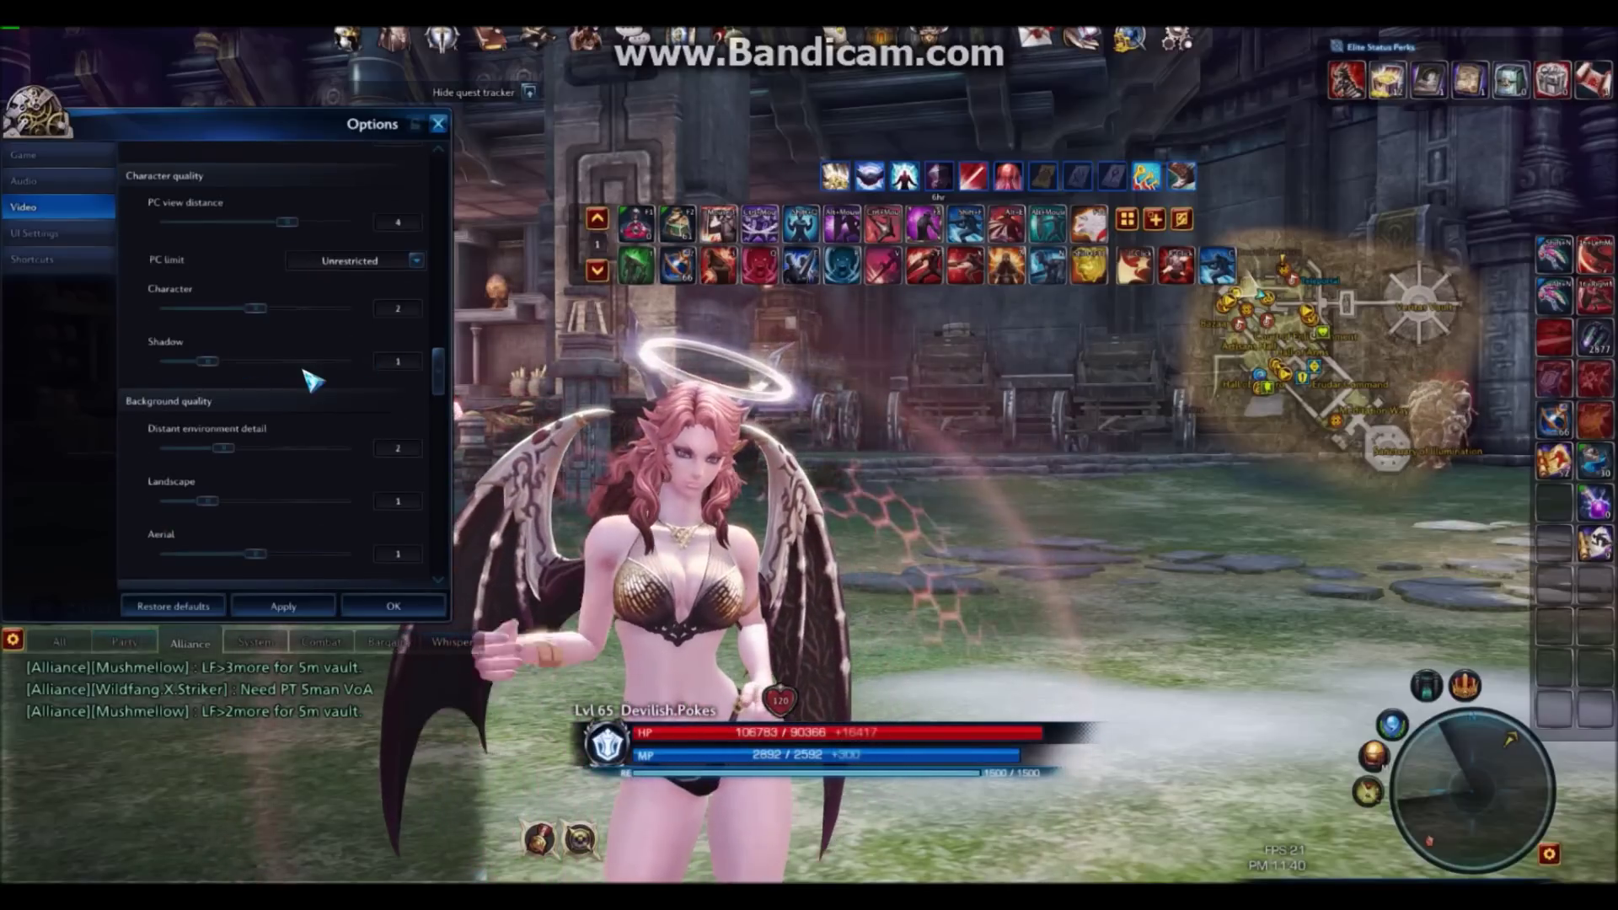
scroll(312, 381, "down", 4)
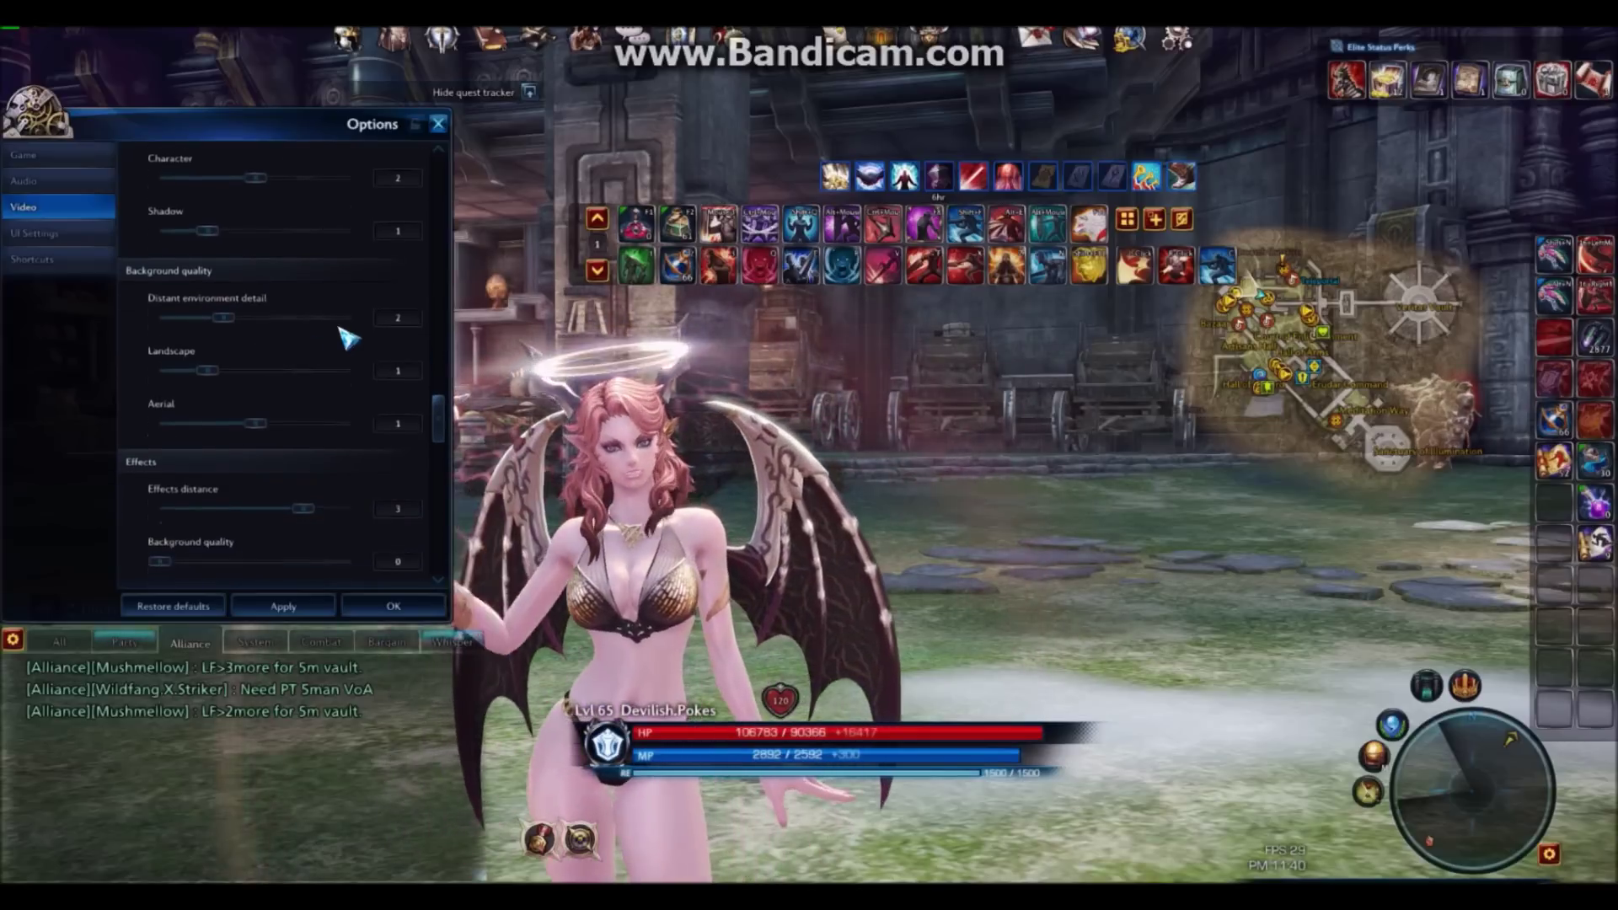
scroll(327, 308, "down", 2)
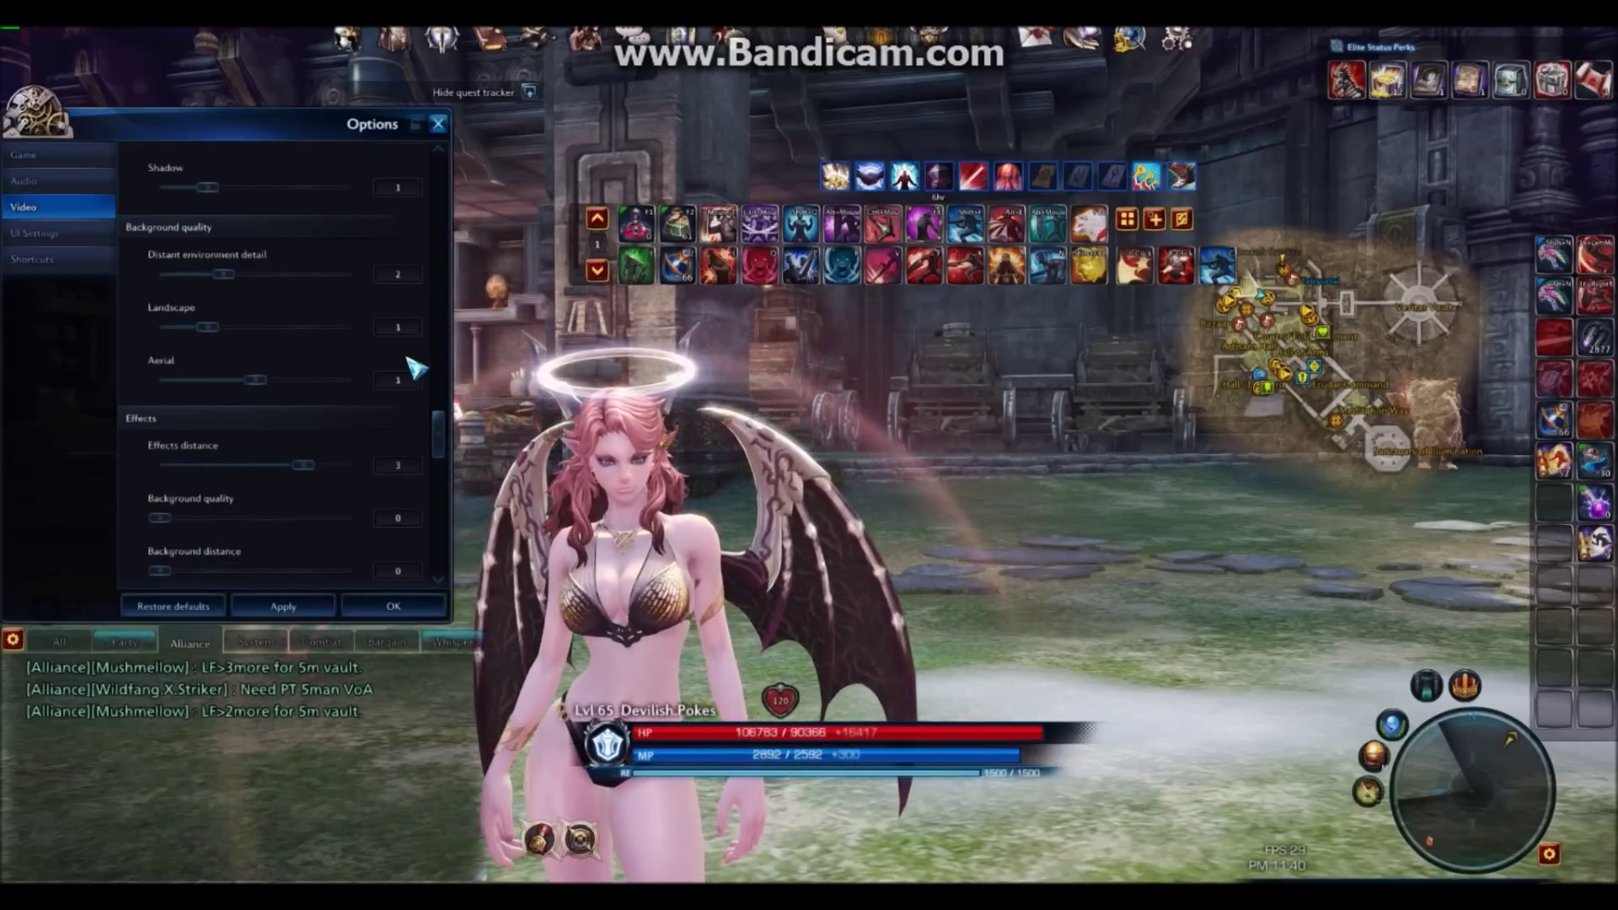
scroll(318, 371, "down", 3)
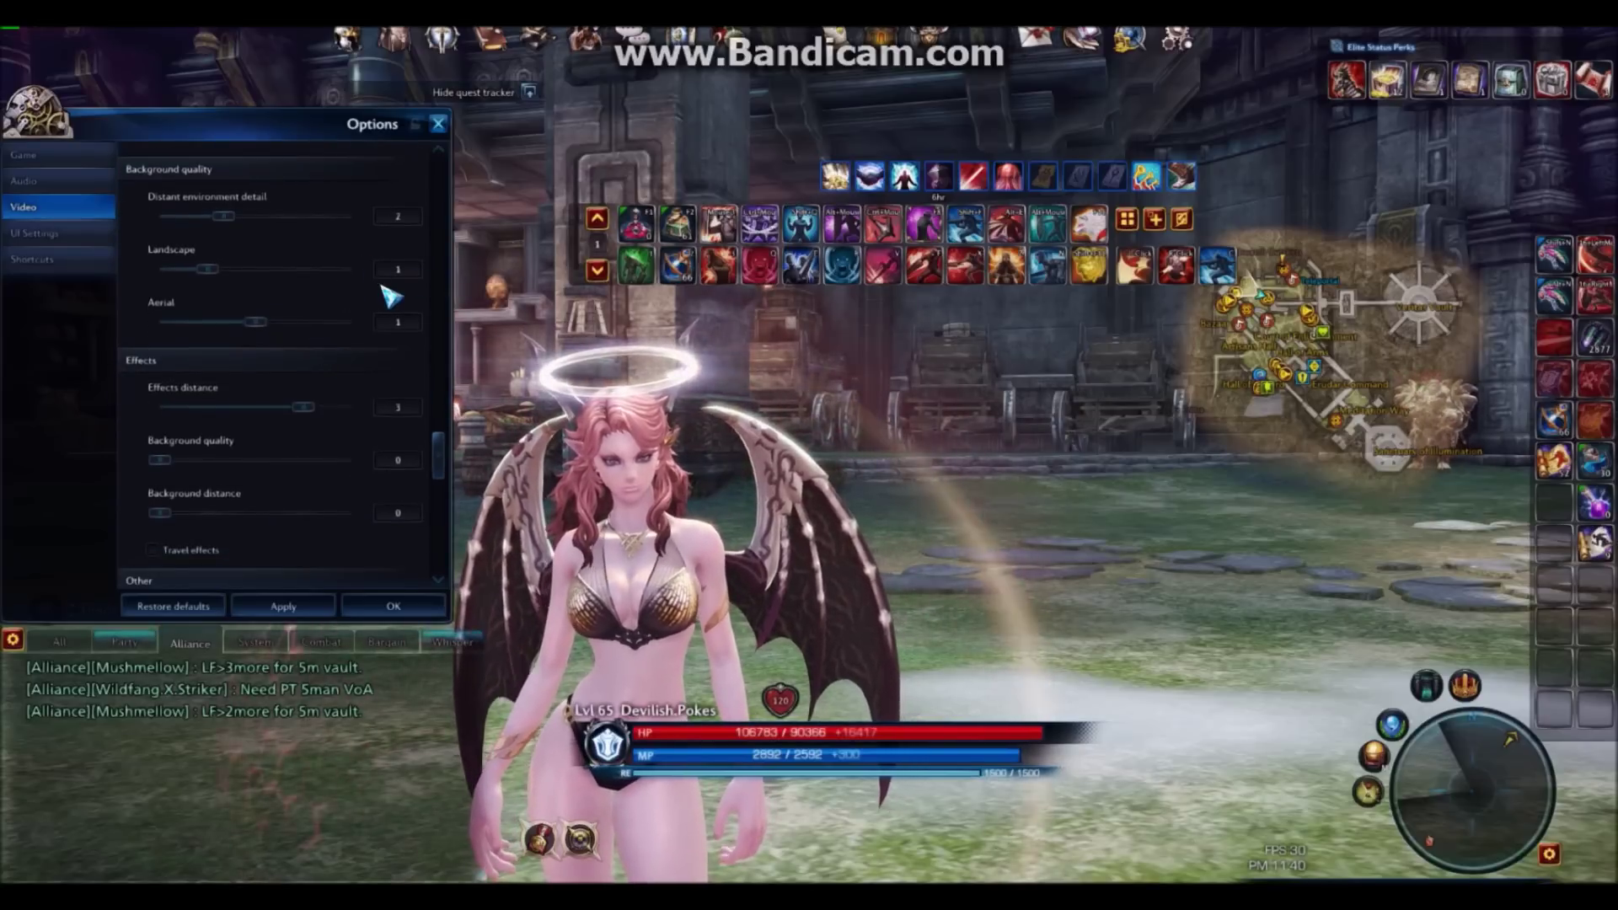
scroll(352, 299, "down", 3)
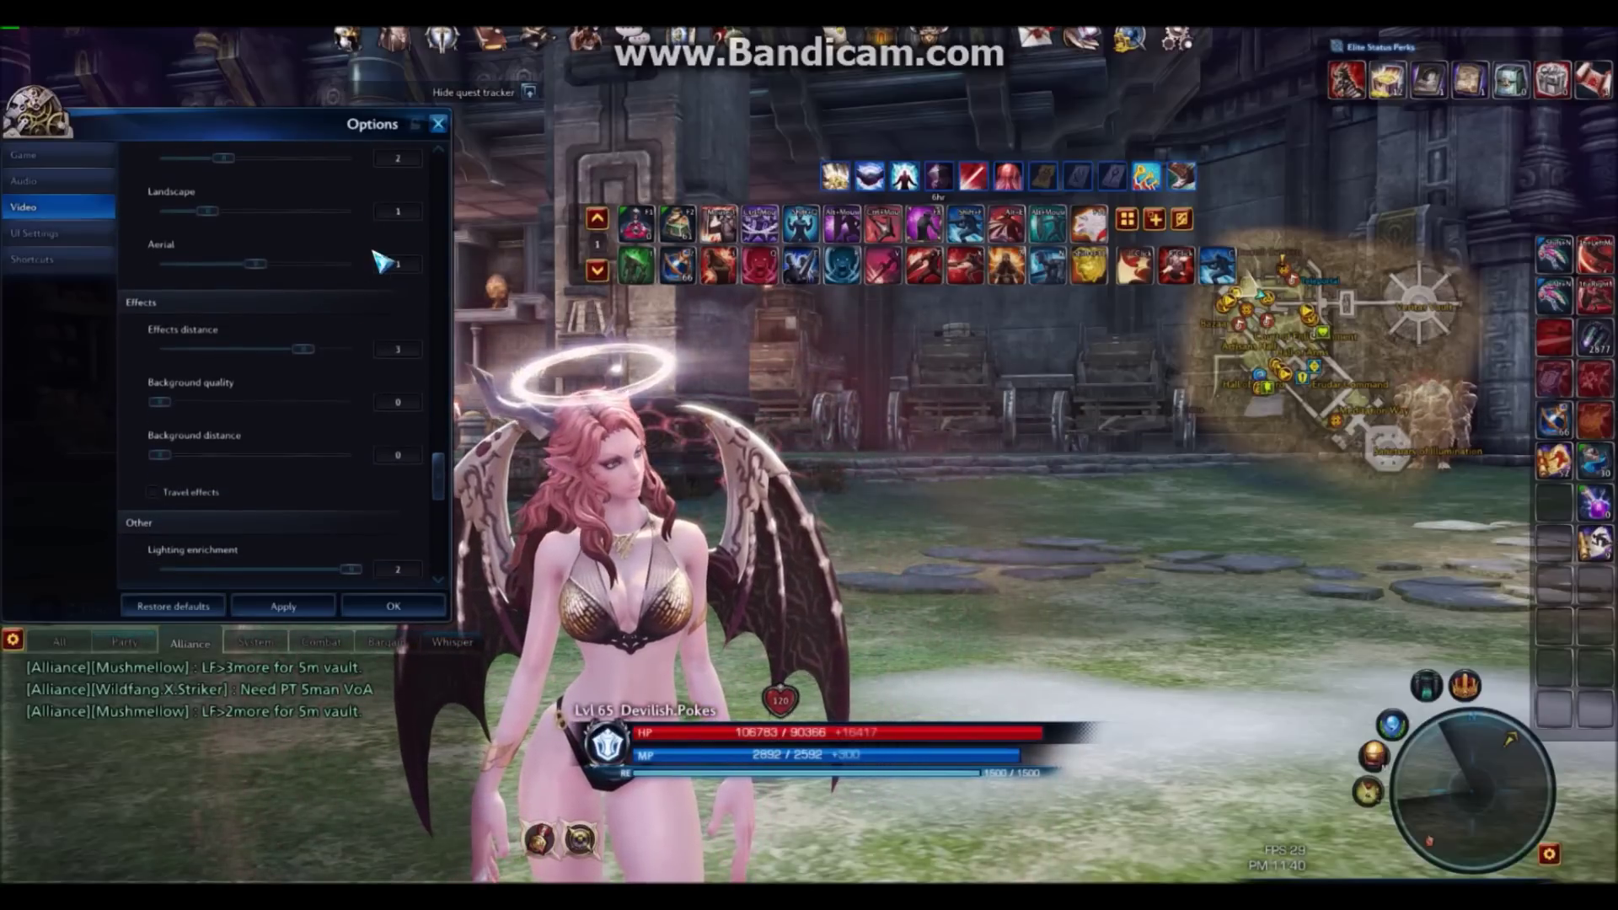
Drop Lighting enrichment to 1 and keep Real-time optimization at 0 in Video options
scroll(269, 368, "down", 1)
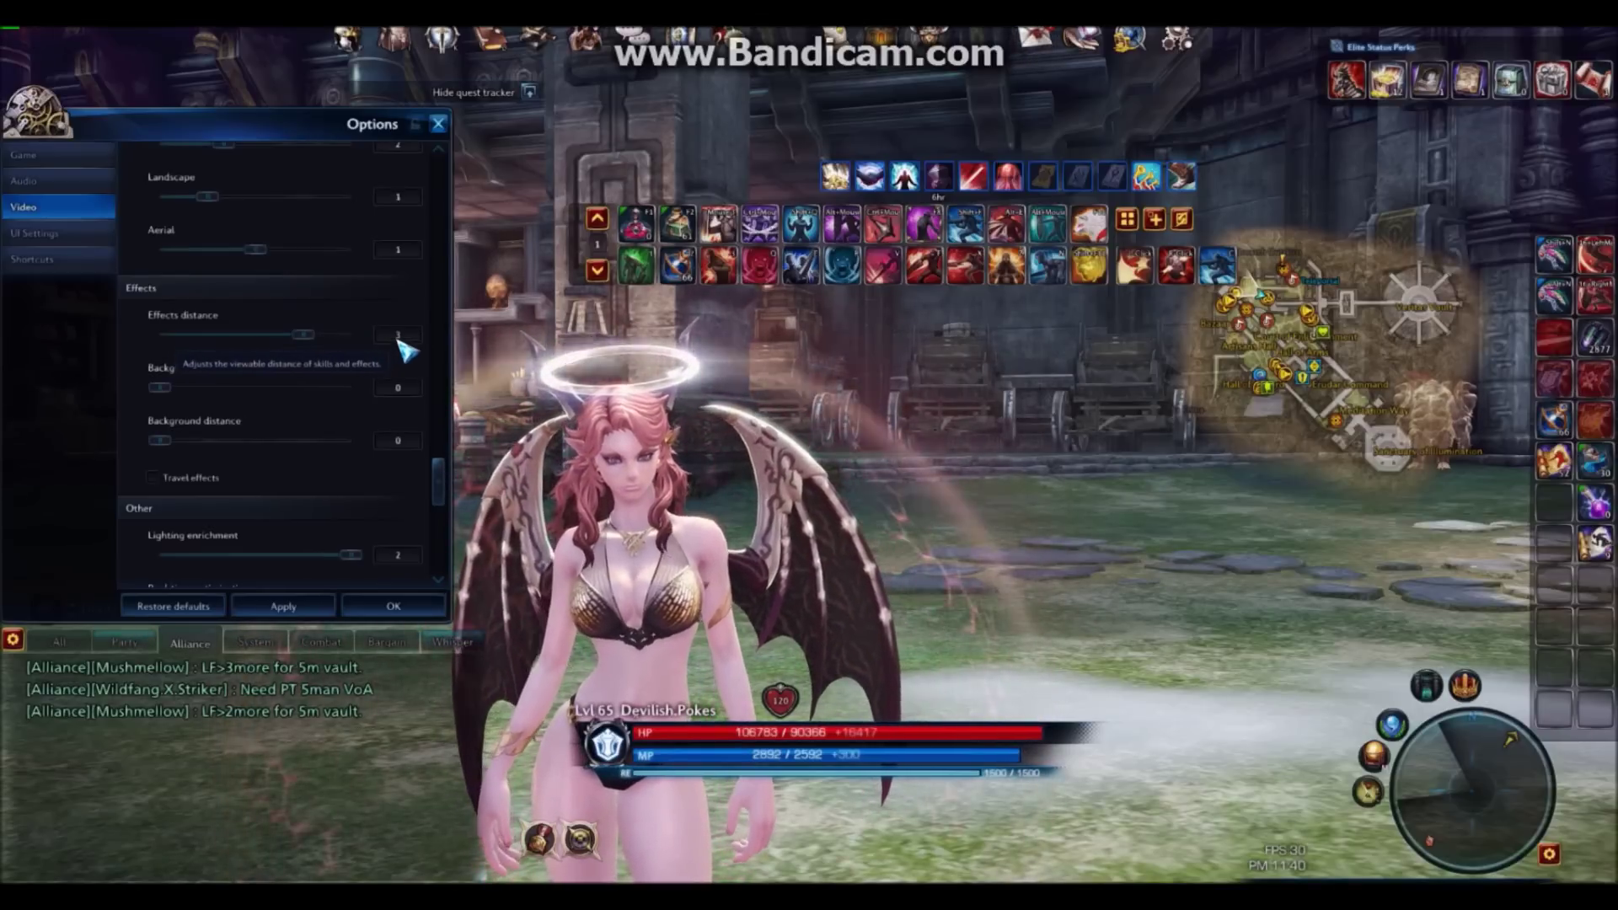
scroll(363, 333, "down", 6)
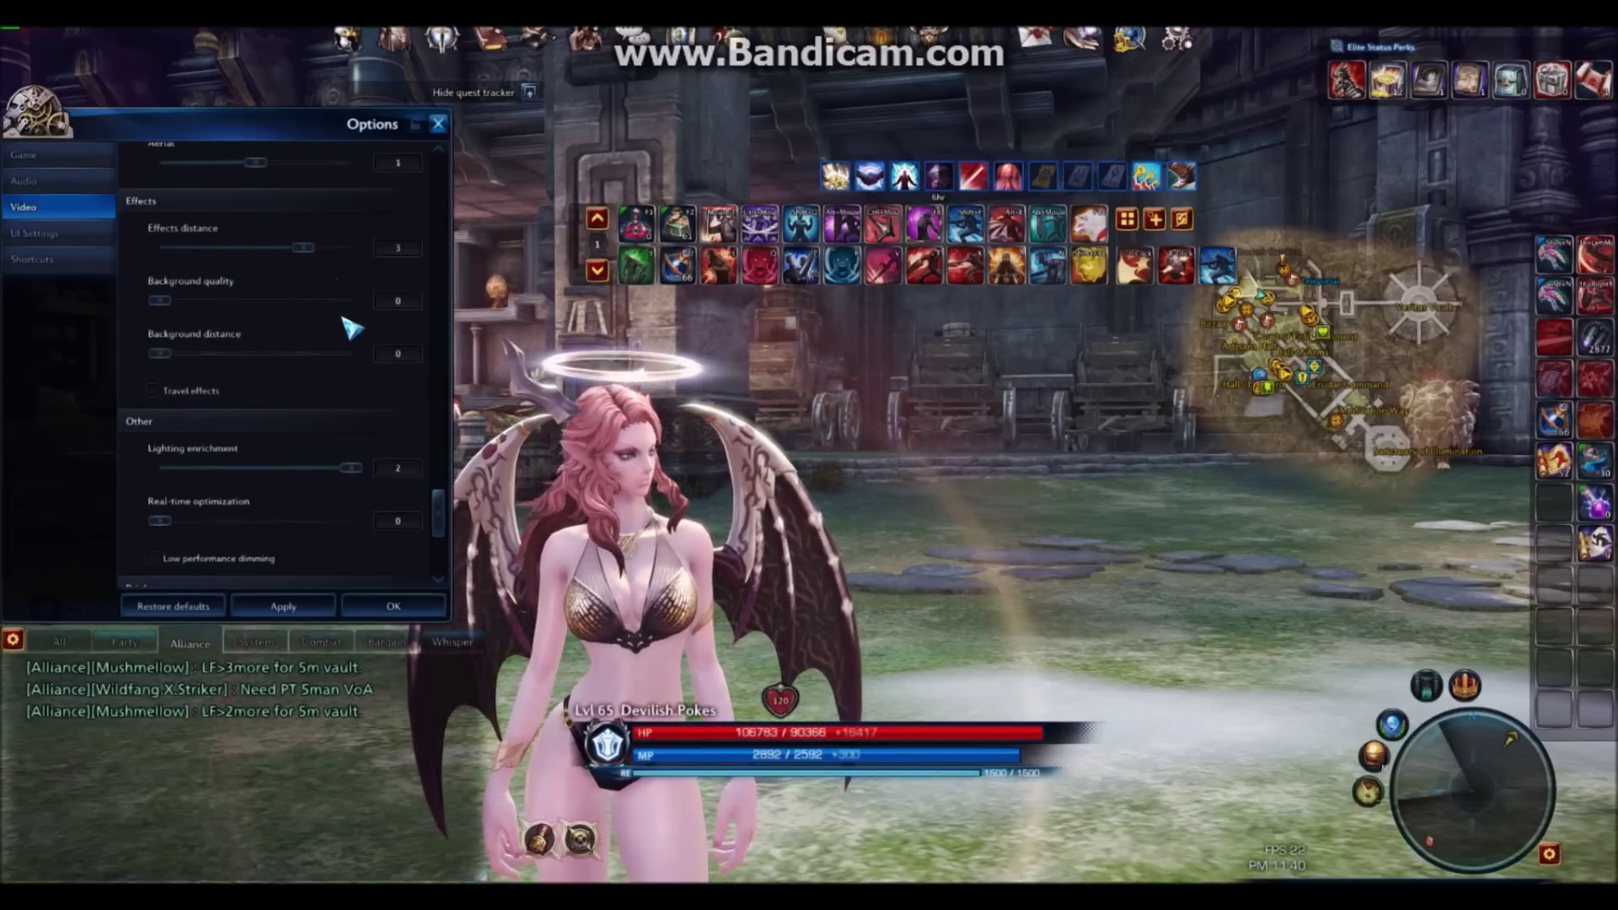
scroll(348, 337, "down", 4)
left_click_drag(350, 411, 257, 413)
scroll(291, 549, "down", 1)
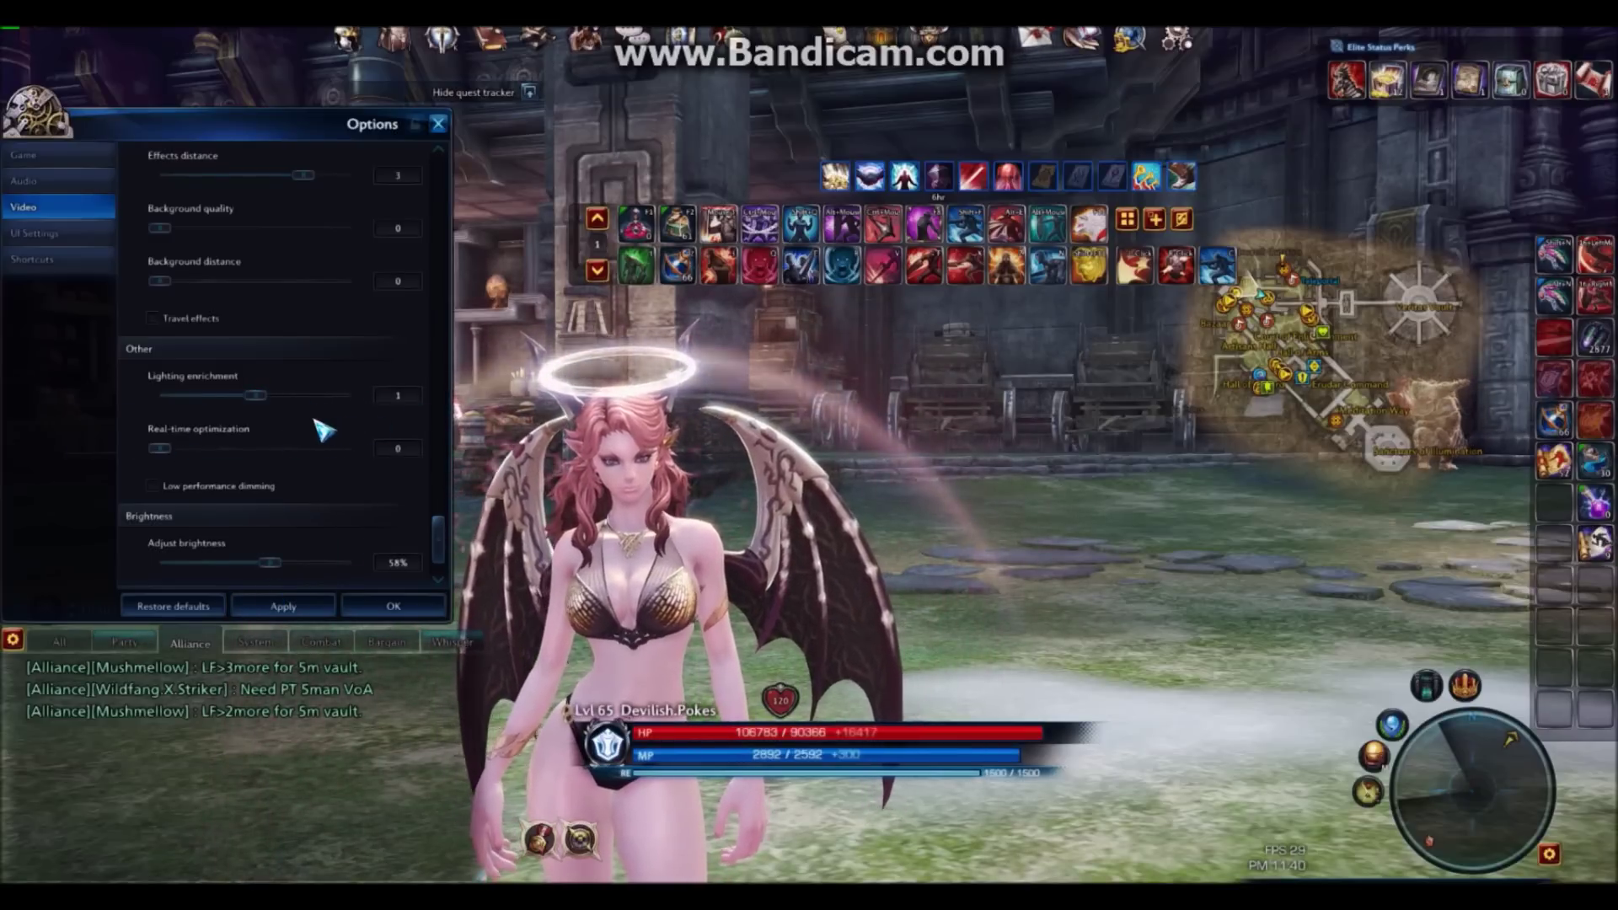
scroll(320, 421, "down", 1)
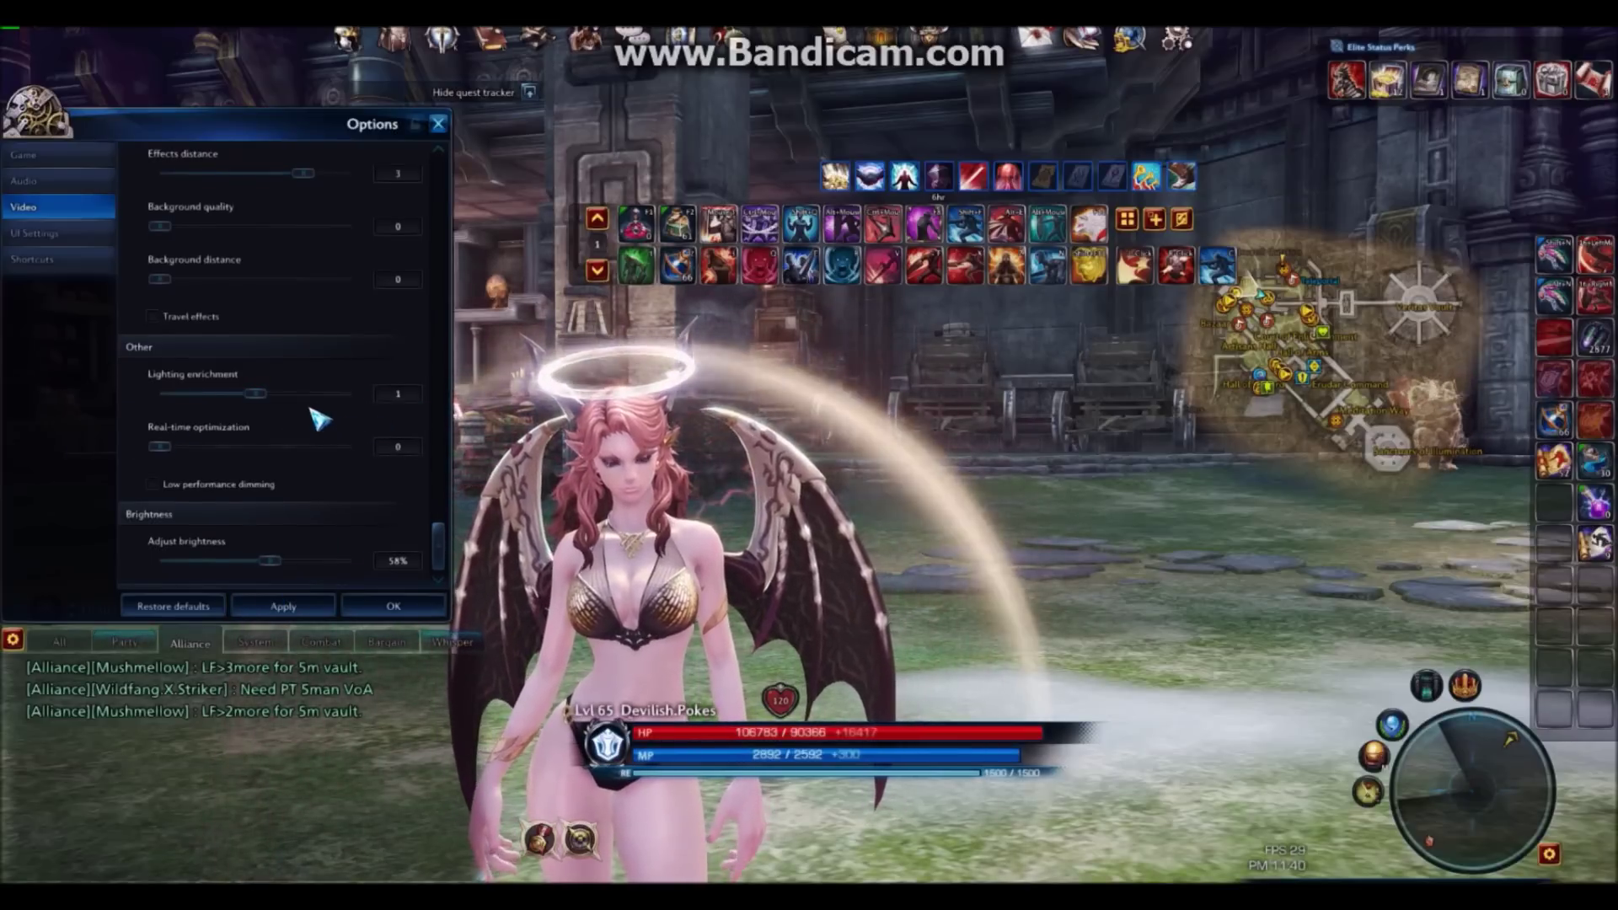
left_click(398, 448)
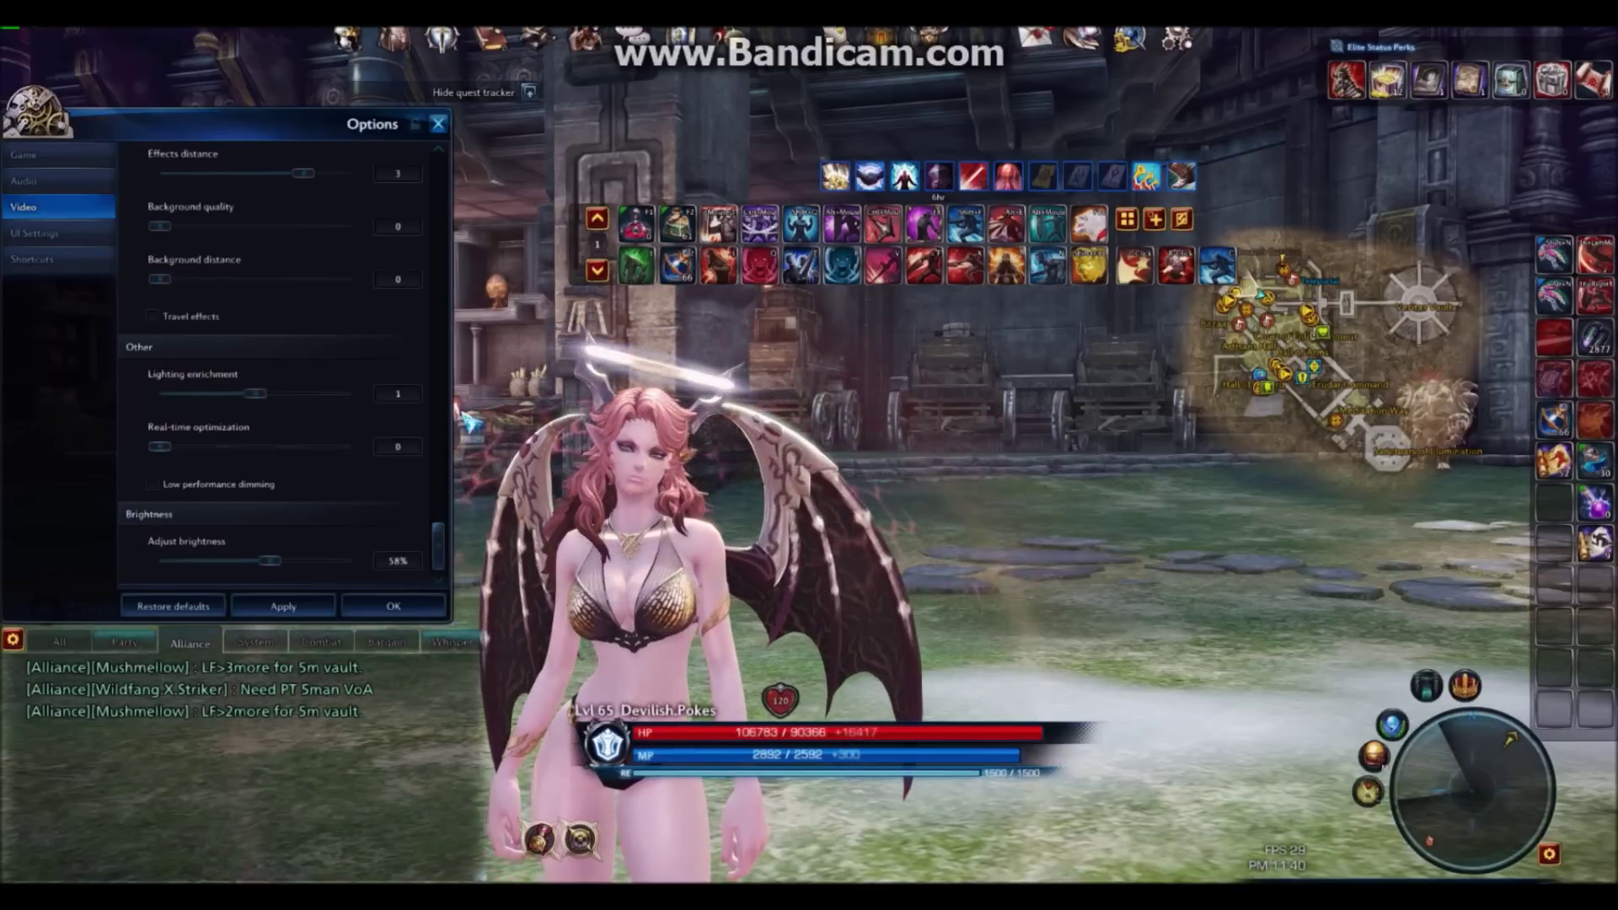
left_click(305, 526)
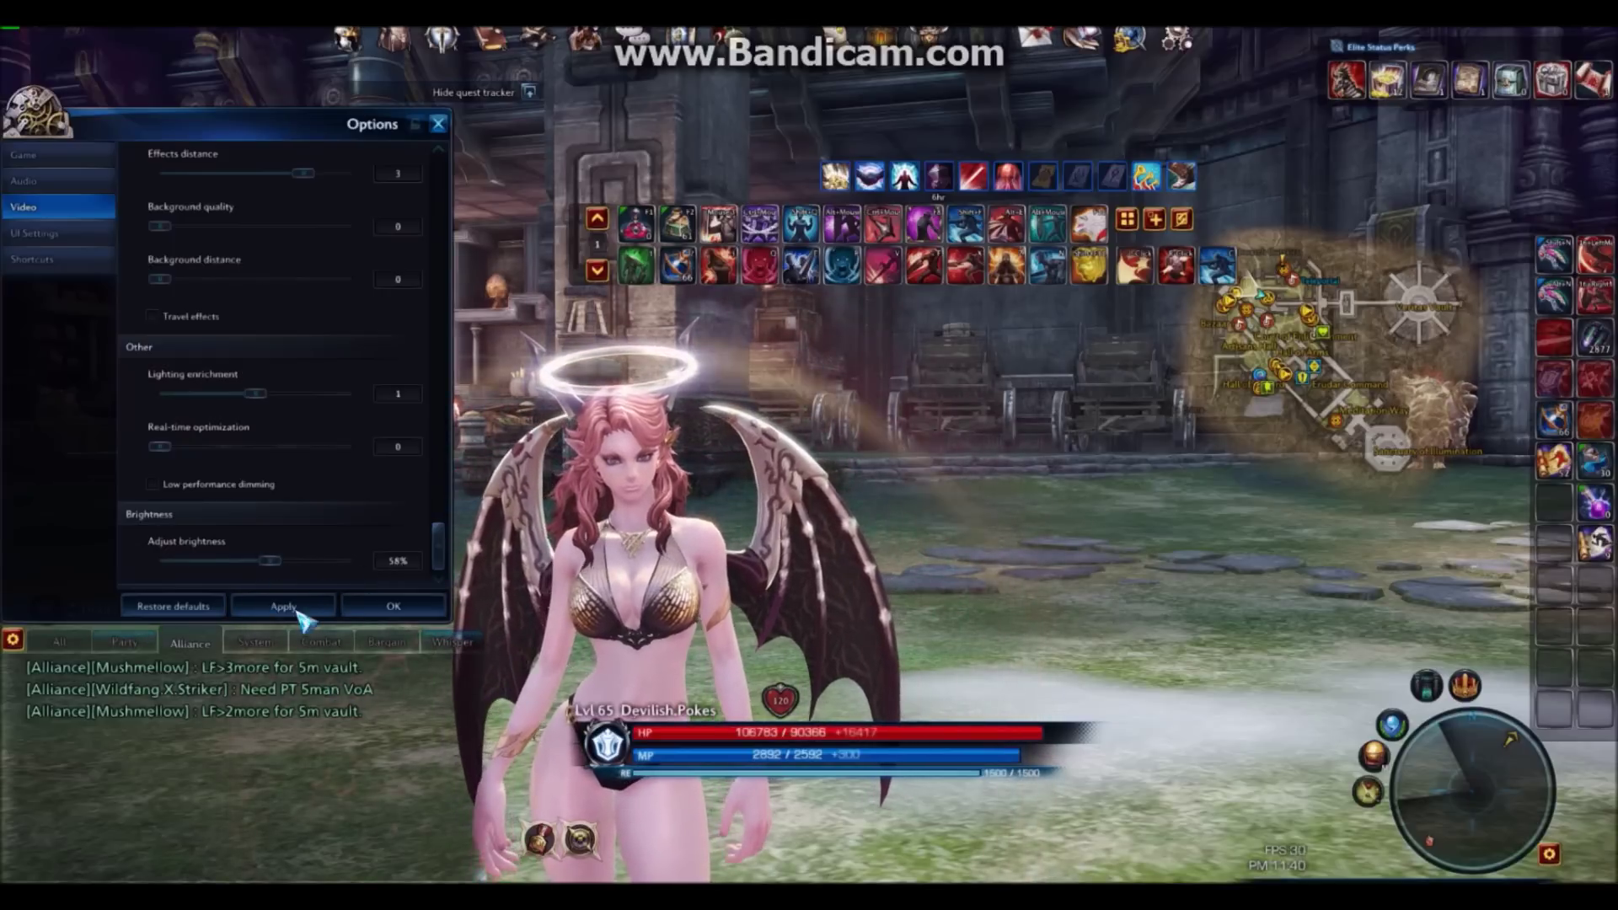
Confirm TERA's lowered video settings, then move the Bandicam recorder window up and right
left_click(393, 607)
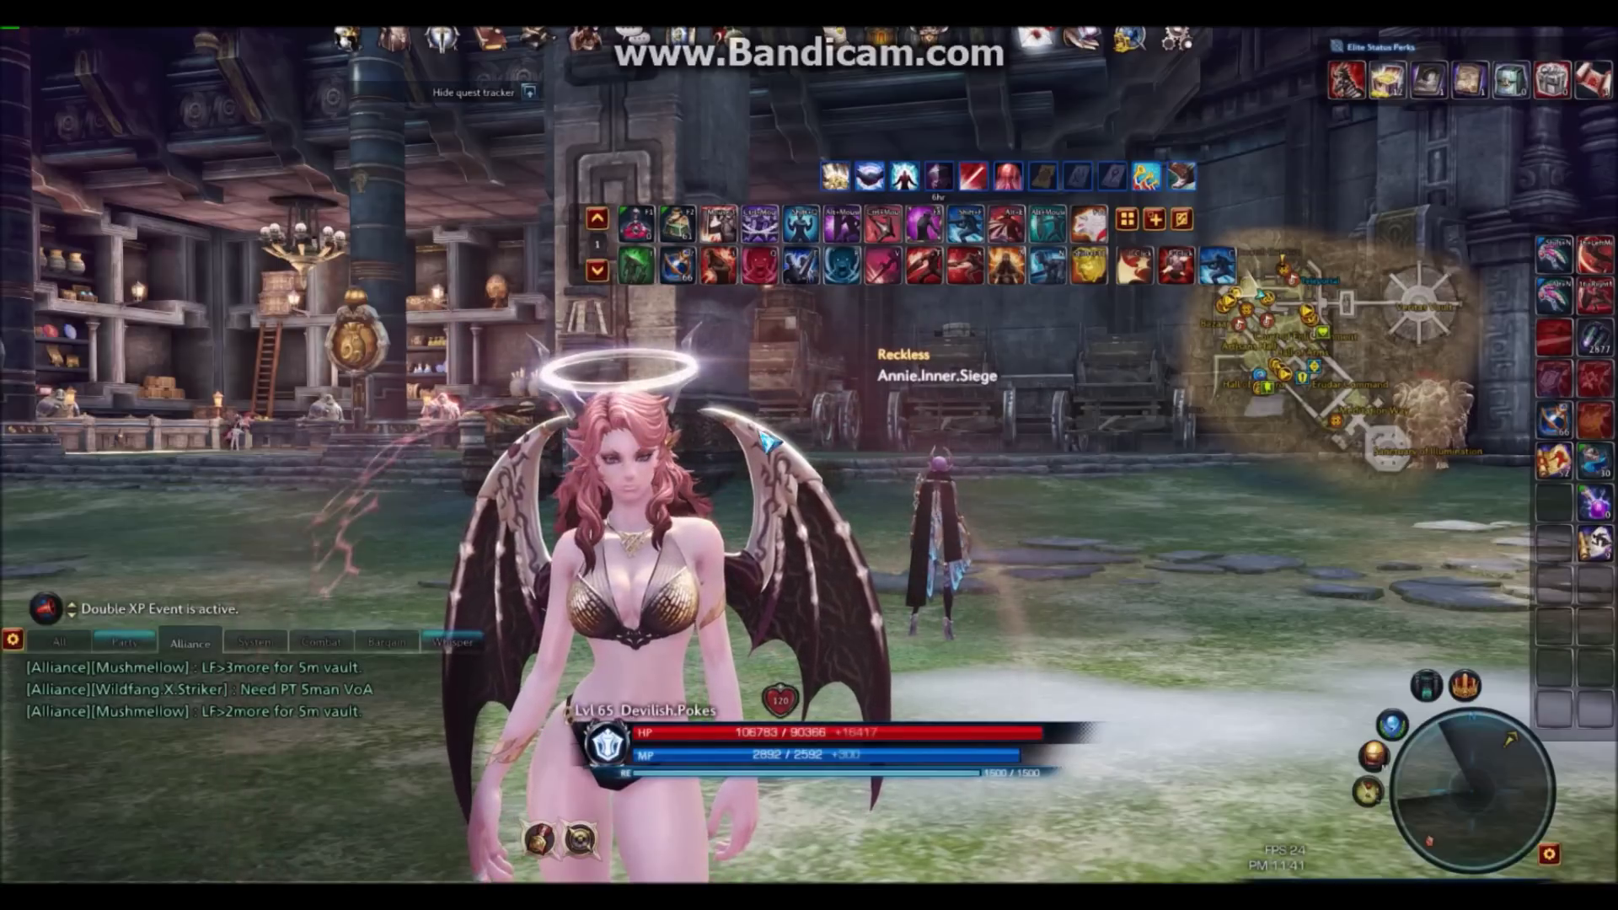
key("alt+Tab")
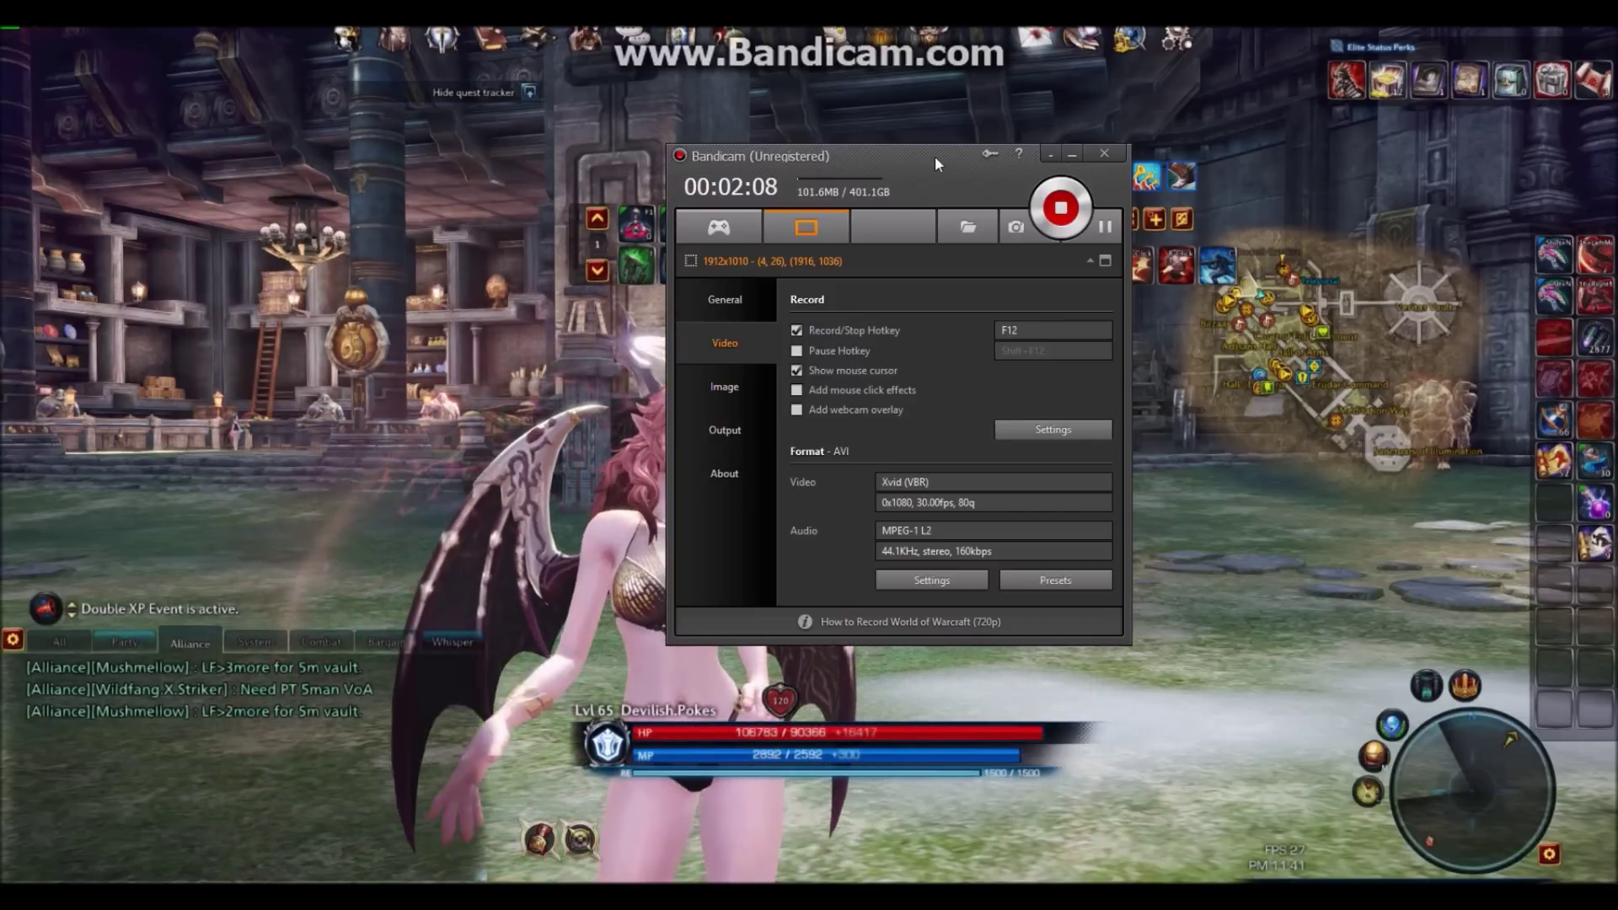
left_click_drag(934, 155, 1040, 107)
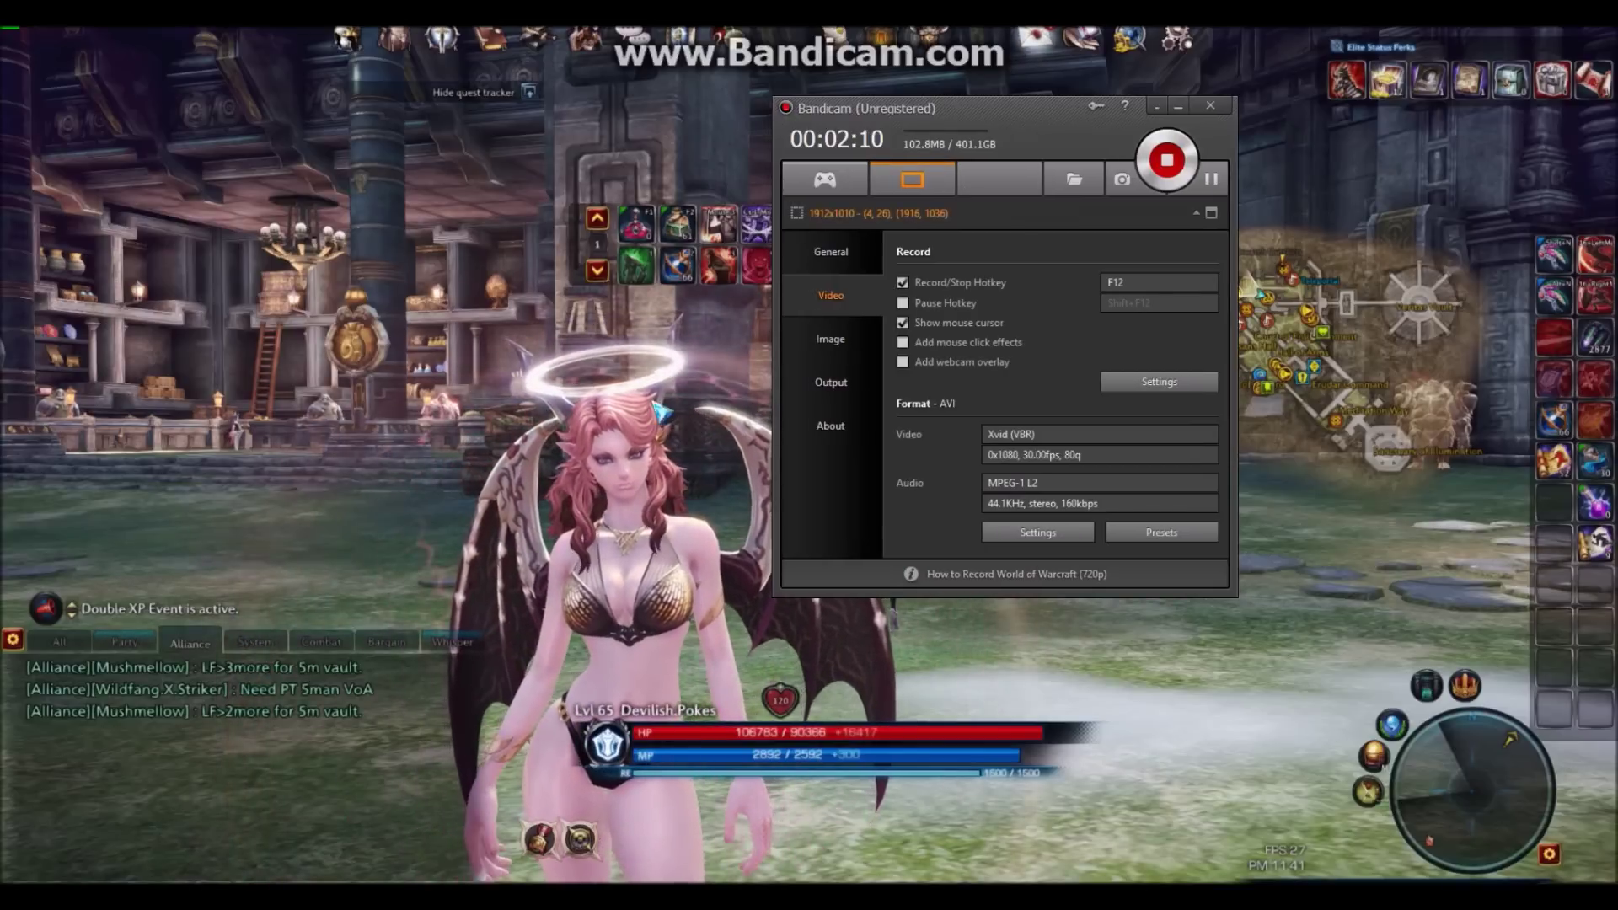